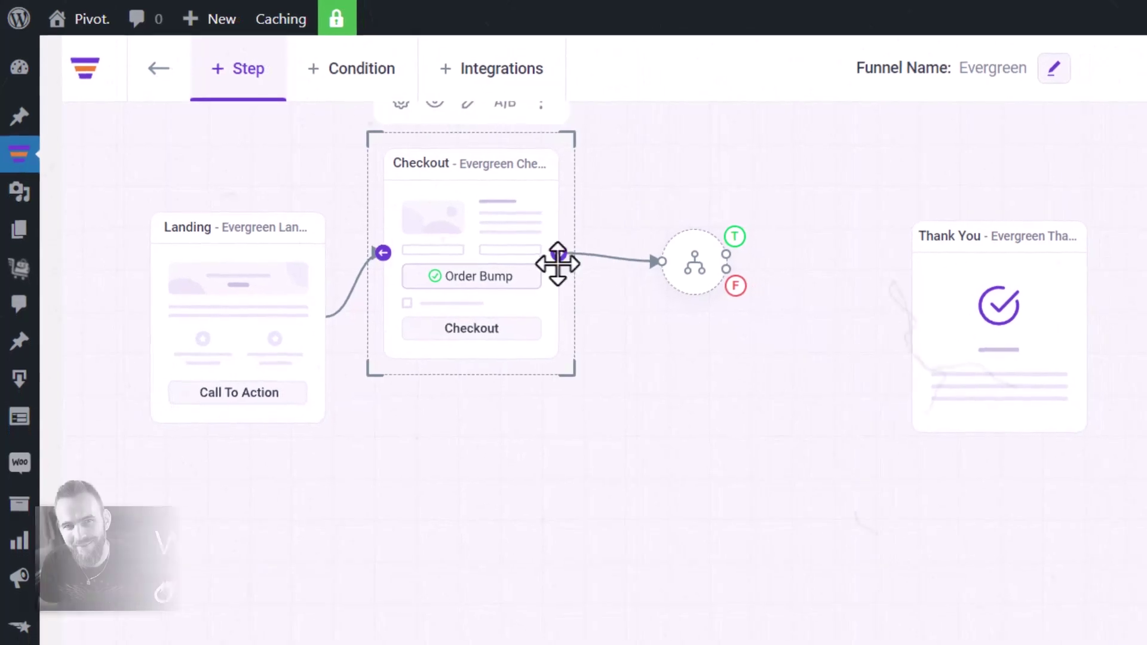
pyautogui.moveTo(742, 260); pyautogui.dragTo(963, 289)
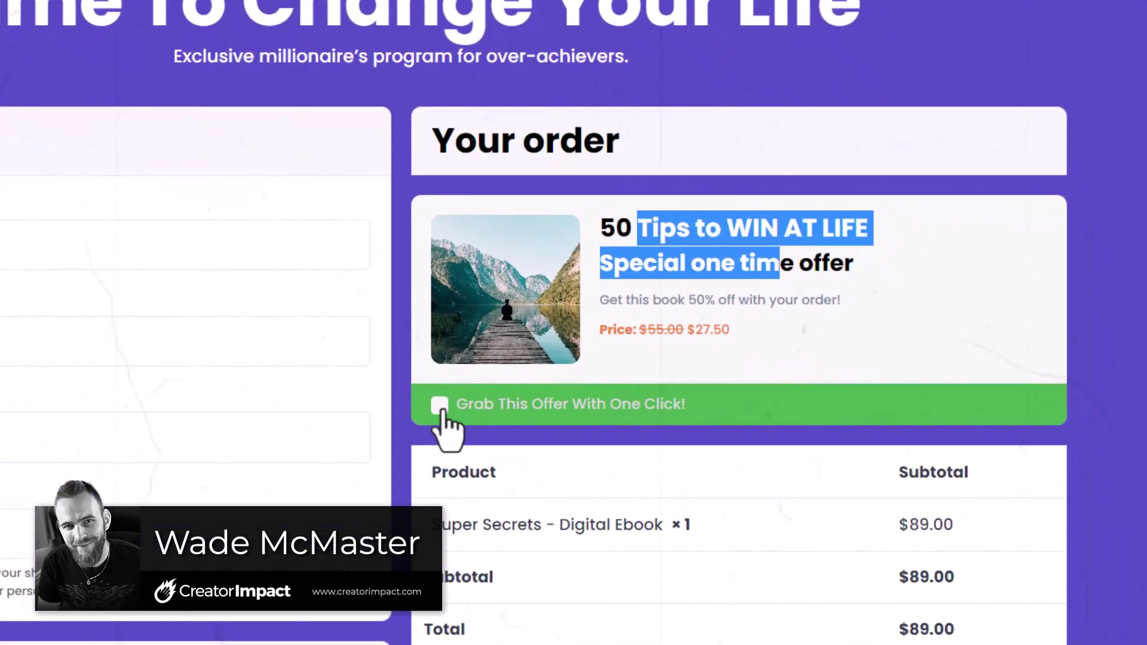
pyautogui.click(440, 406)
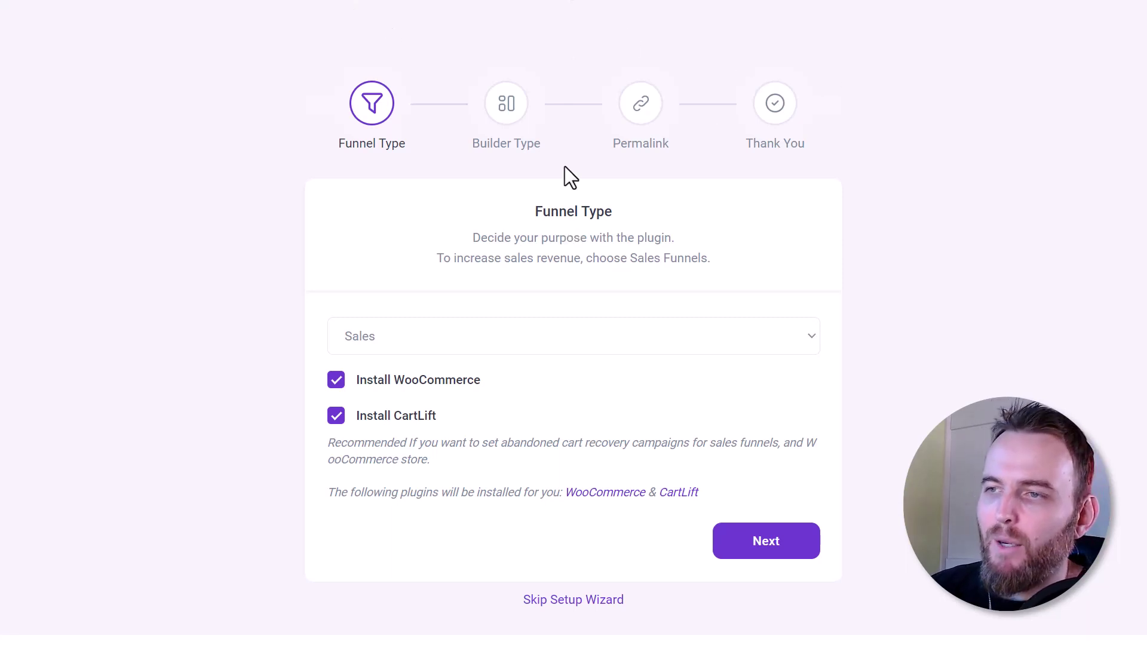
# Step: Keep the Sales funnel type with WooCommerce and CartLift both set to install, and continue to the builder type
pyautogui.click(381, 334)
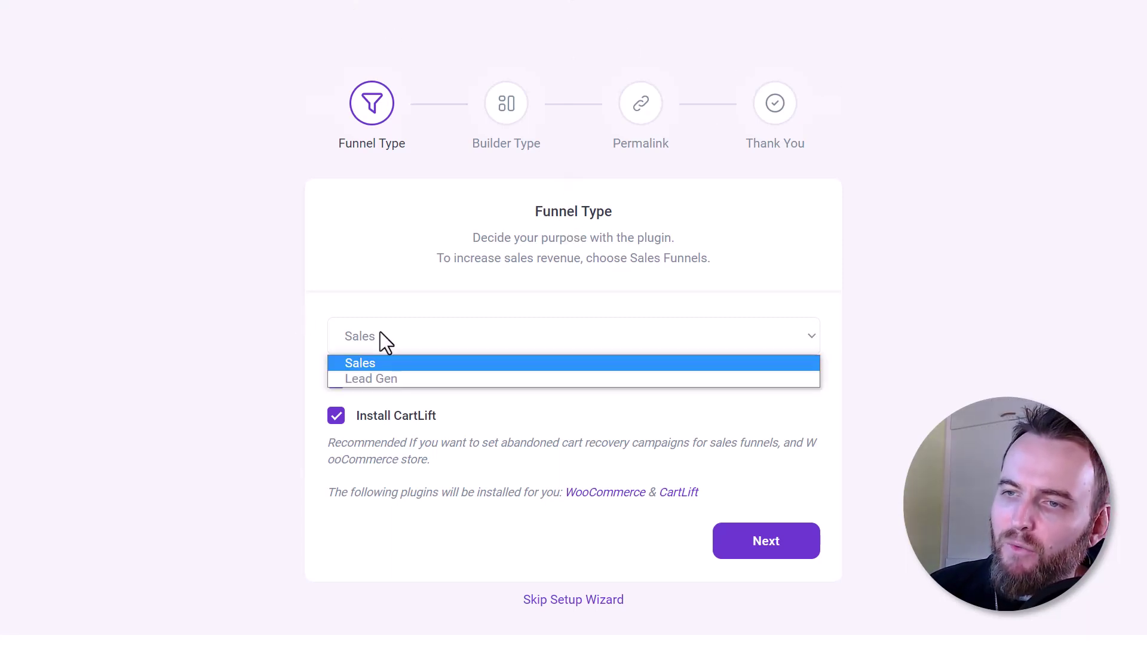
pyautogui.click(323, 287)
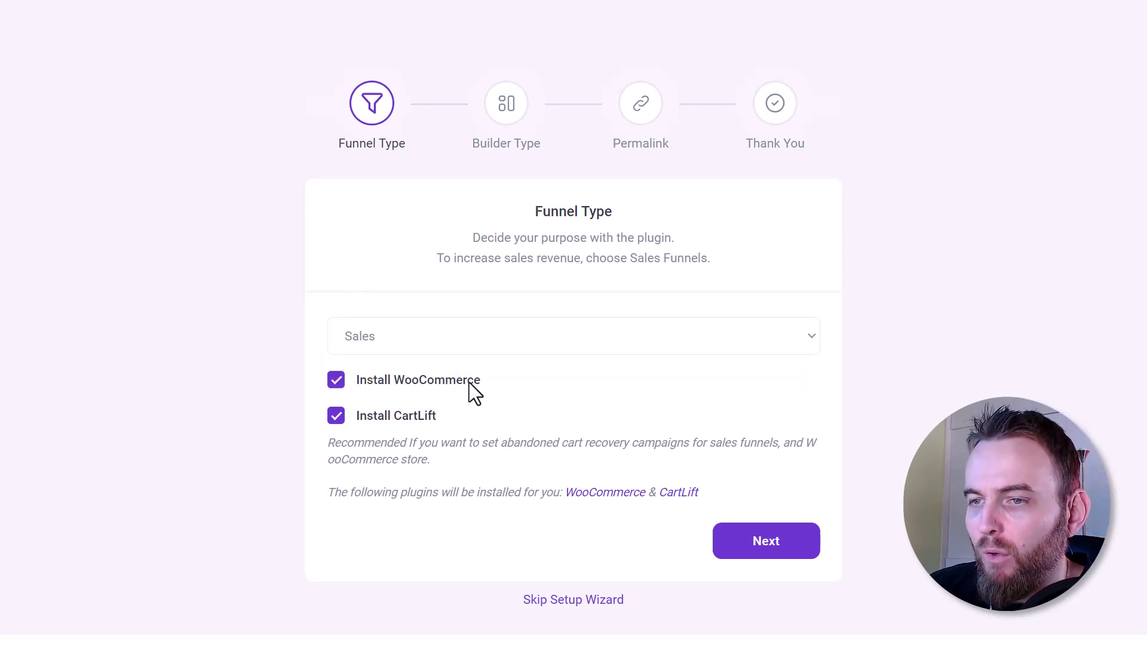
pyautogui.click(336, 380)
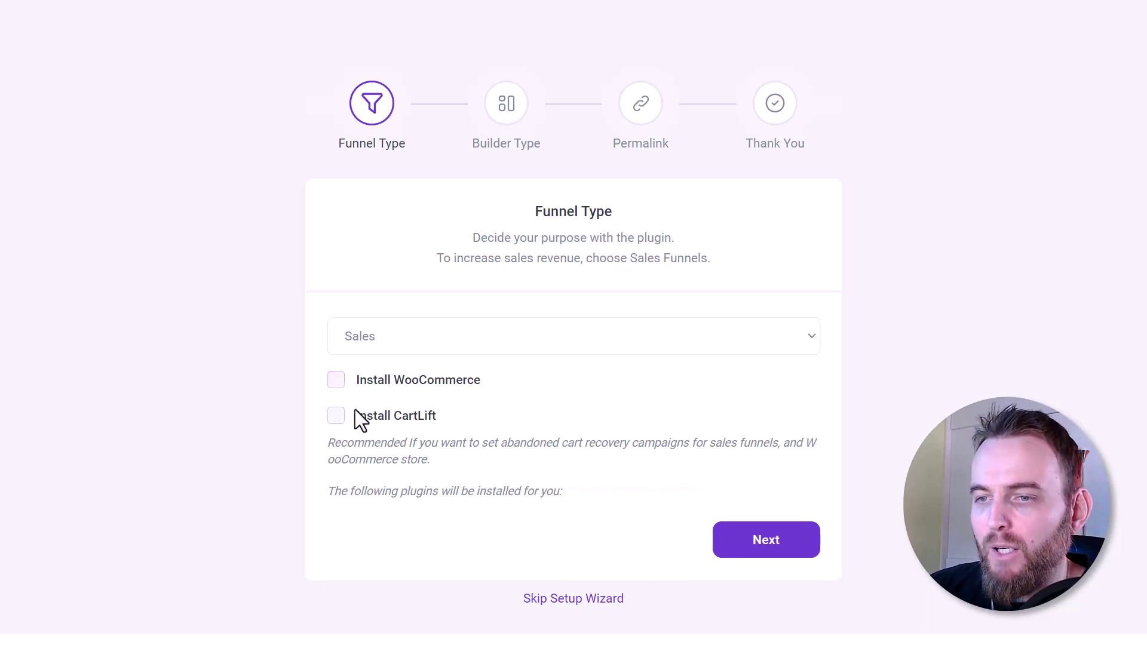
pyautogui.click(338, 384)
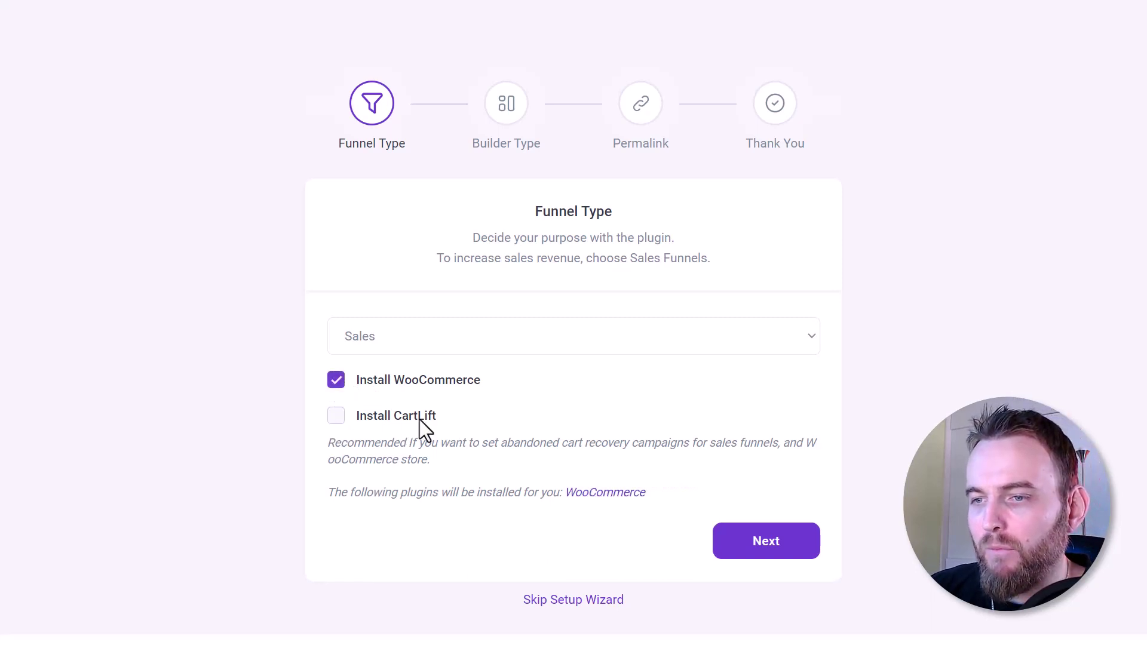
pyautogui.click(336, 416)
pyautogui.click(338, 388)
pyautogui.click(338, 389)
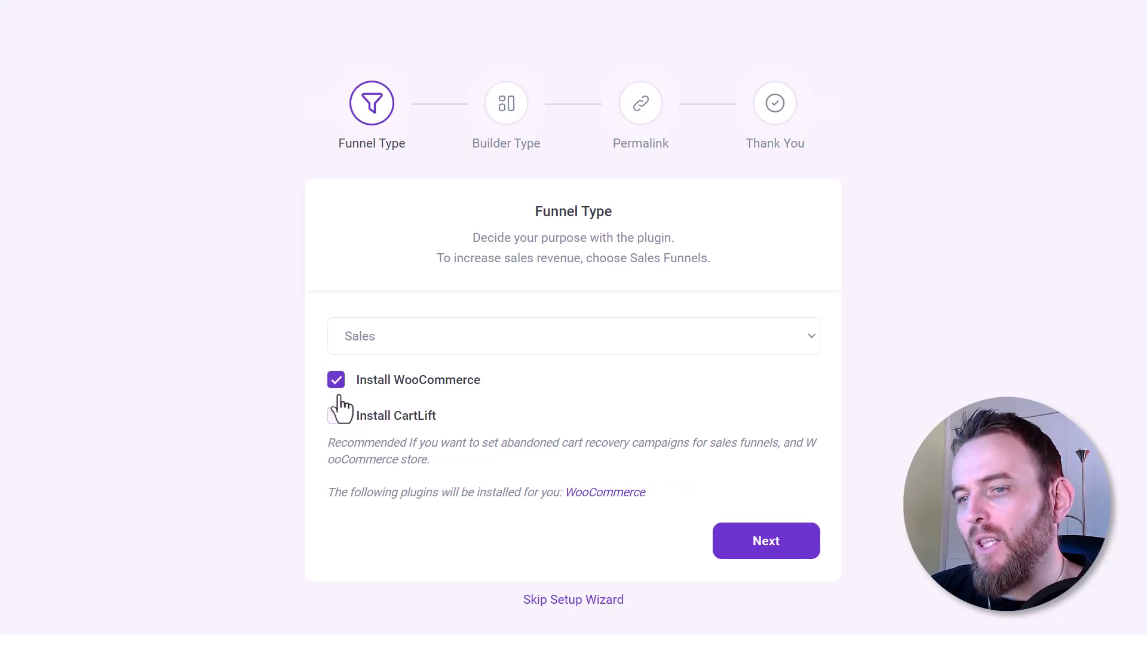
pyautogui.click(338, 418)
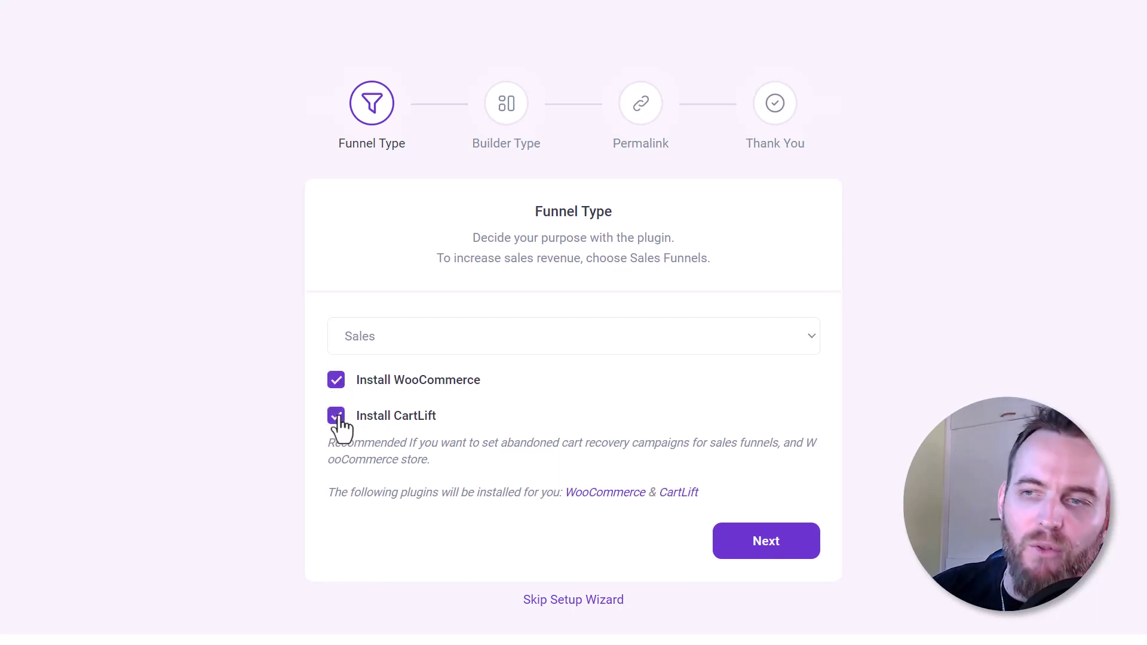
pyautogui.click(796, 553)
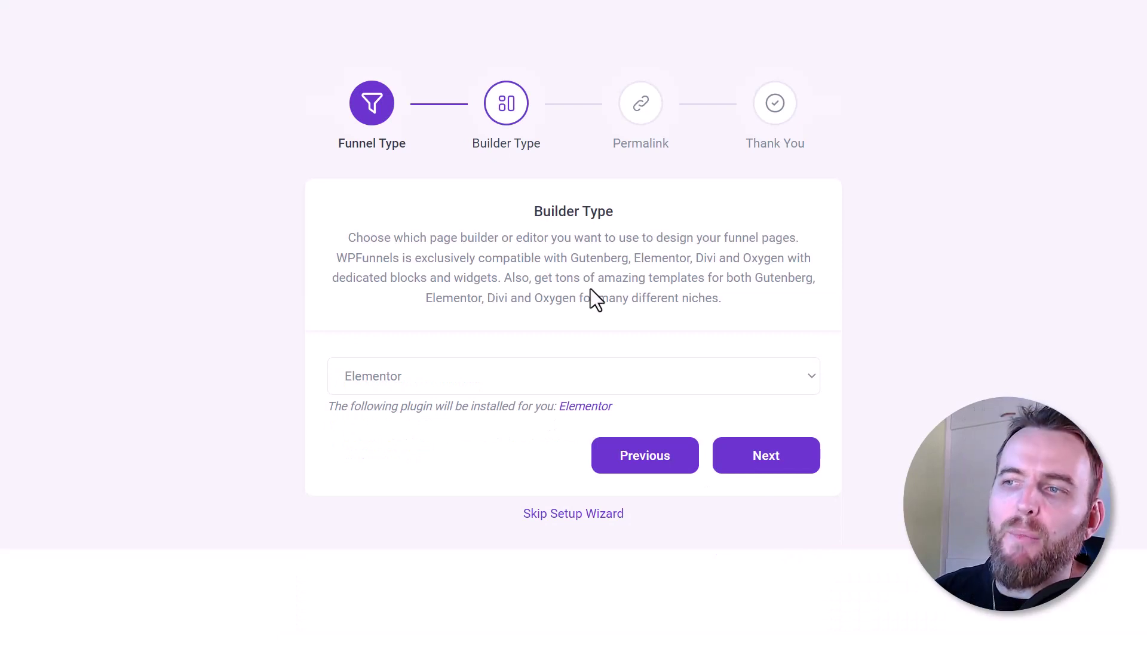
# Step: Choose Divi as the page builder in the setup wizard and continue to the permalink settings
pyautogui.click(416, 366)
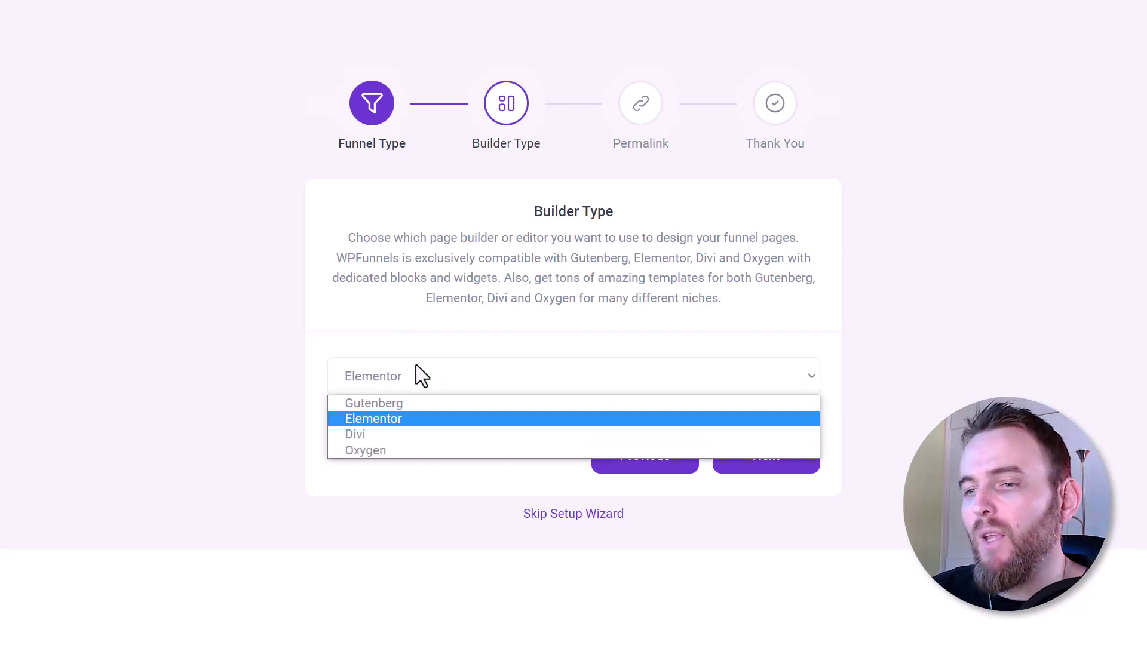
pyautogui.click(408, 433)
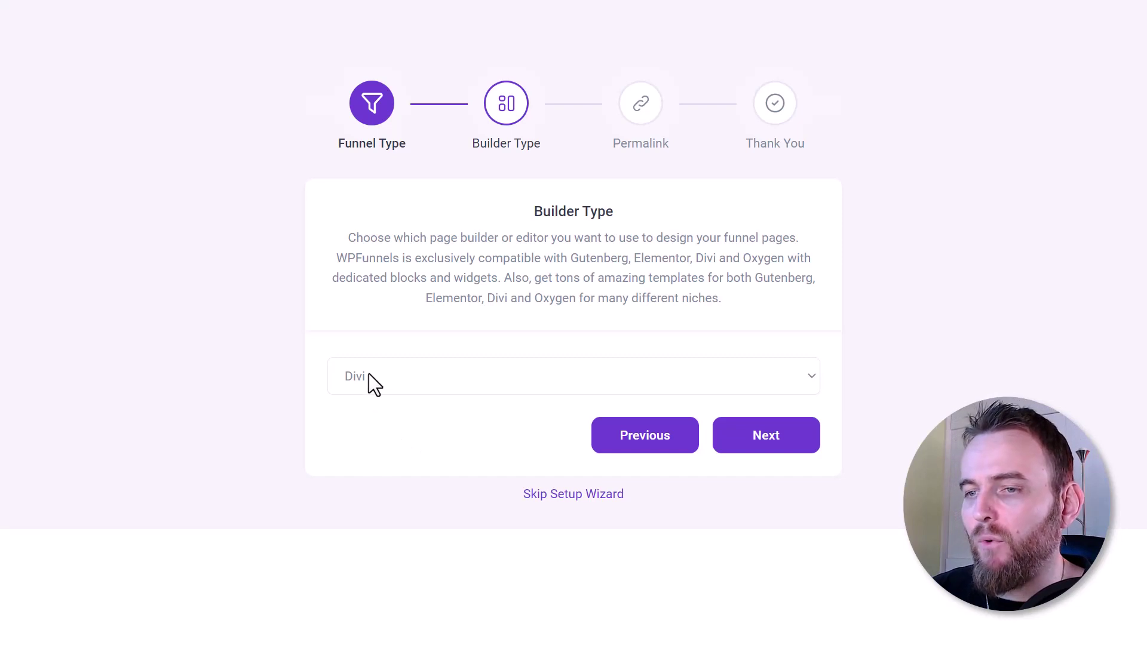
pyautogui.click(780, 444)
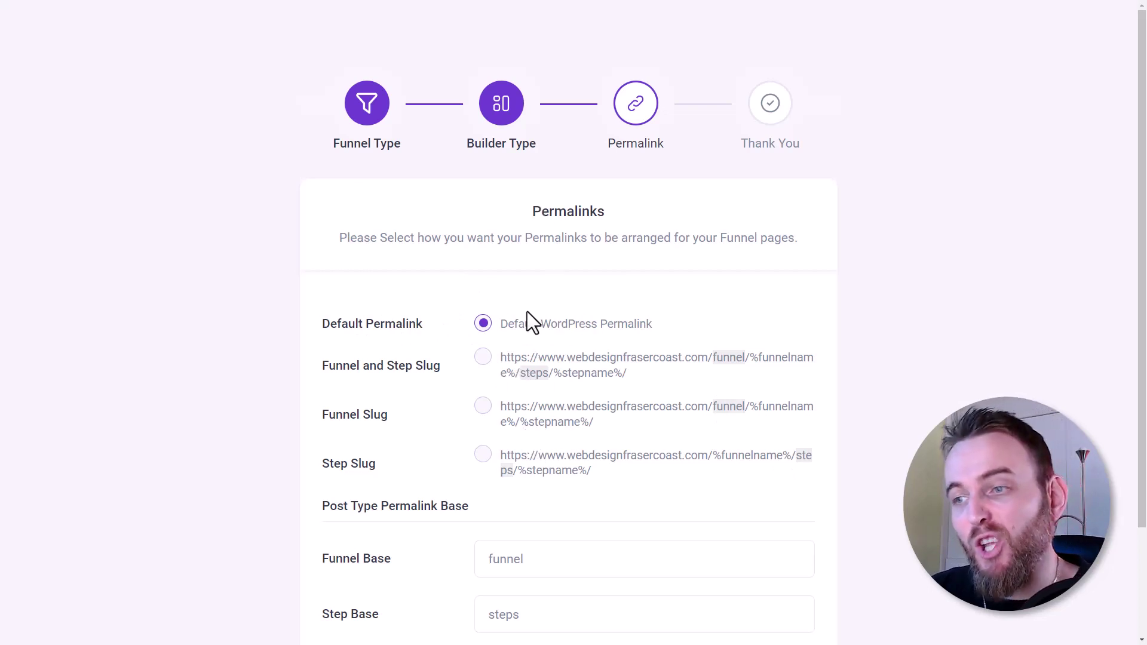
# Step: Accept the Default WordPress Permalink option, finish the setup wizard and go to the funnels overview
pyautogui.scroll(-2, 527, 311)
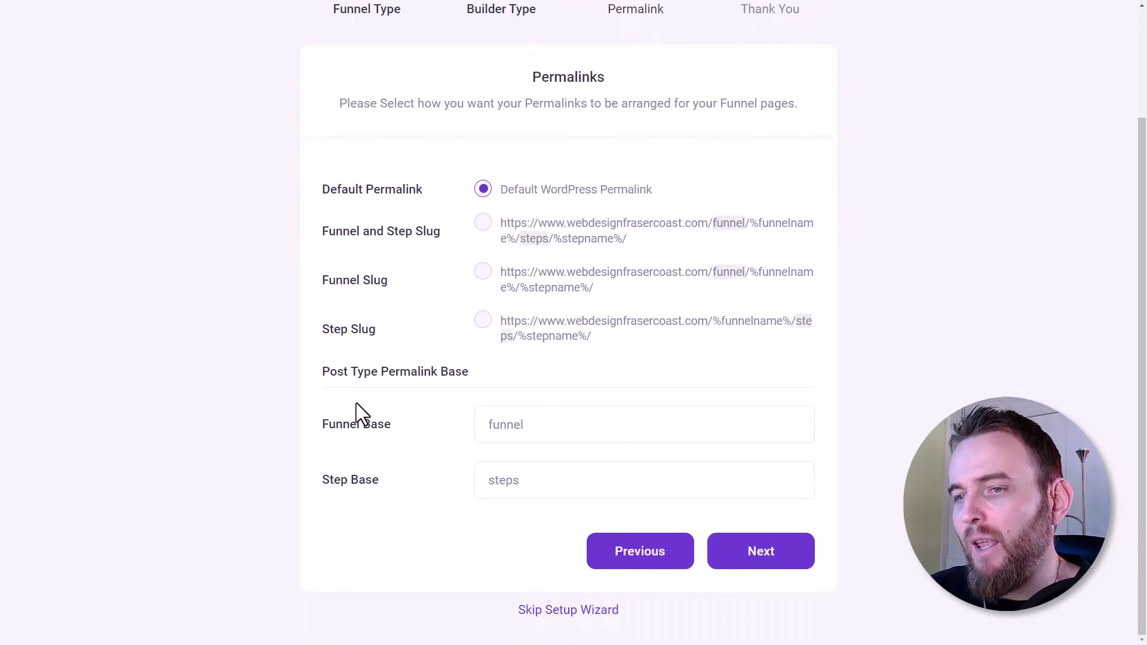
pyautogui.click(765, 562)
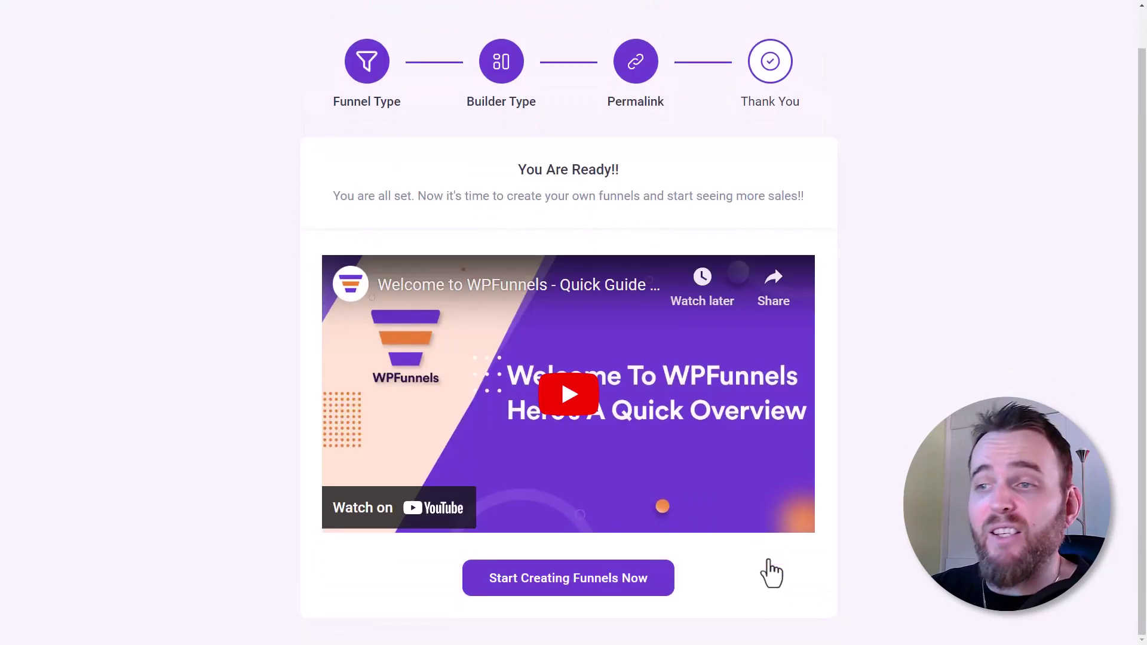
pyautogui.click(606, 590)
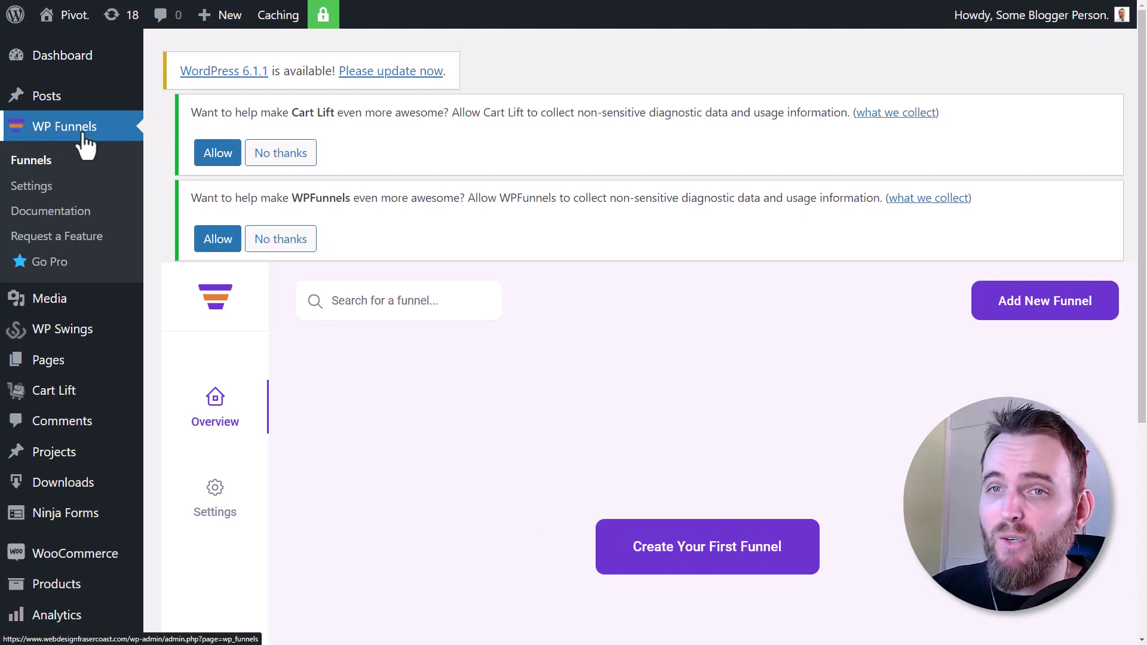
# Step: Start creating the first funnel and read the page builder notice beside the template list
pyautogui.scroll(-3, 615, 317)
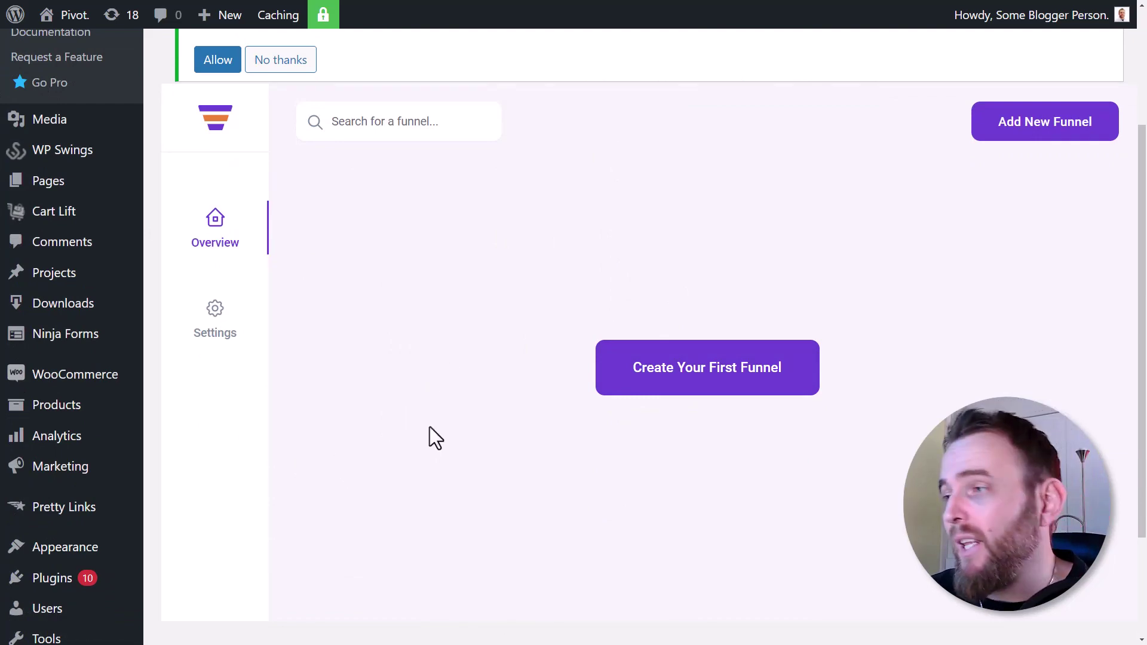
pyautogui.scroll(3, 429, 427)
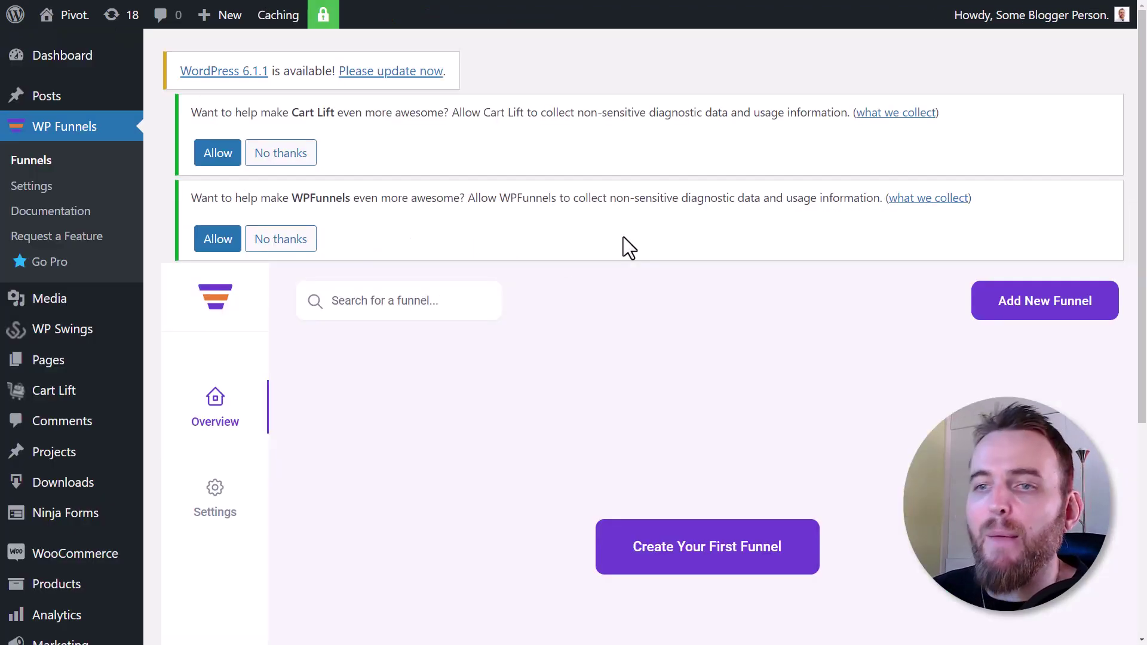
pyautogui.scroll(-2, 521, 277)
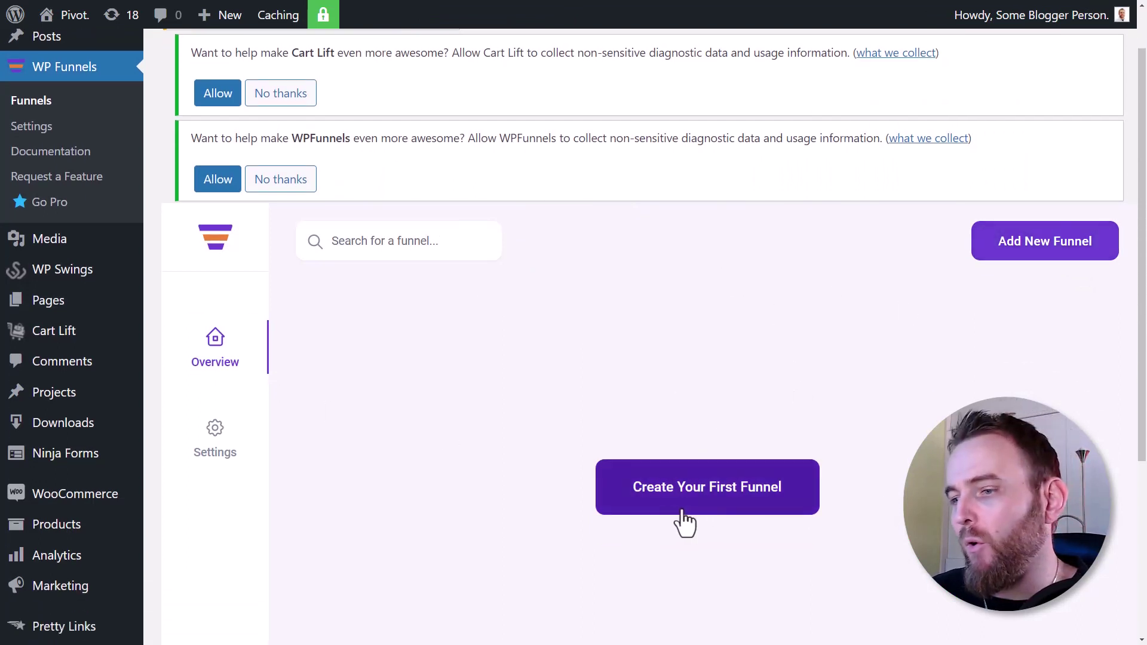
pyautogui.click(710, 509)
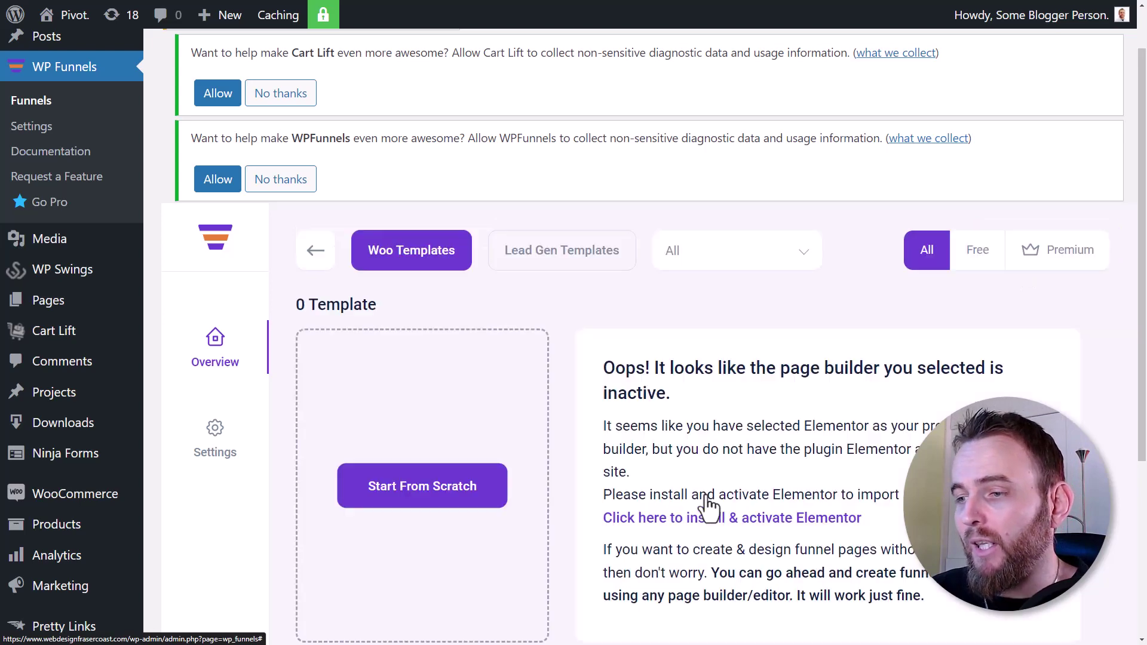
pyautogui.scroll(-3, 710, 509)
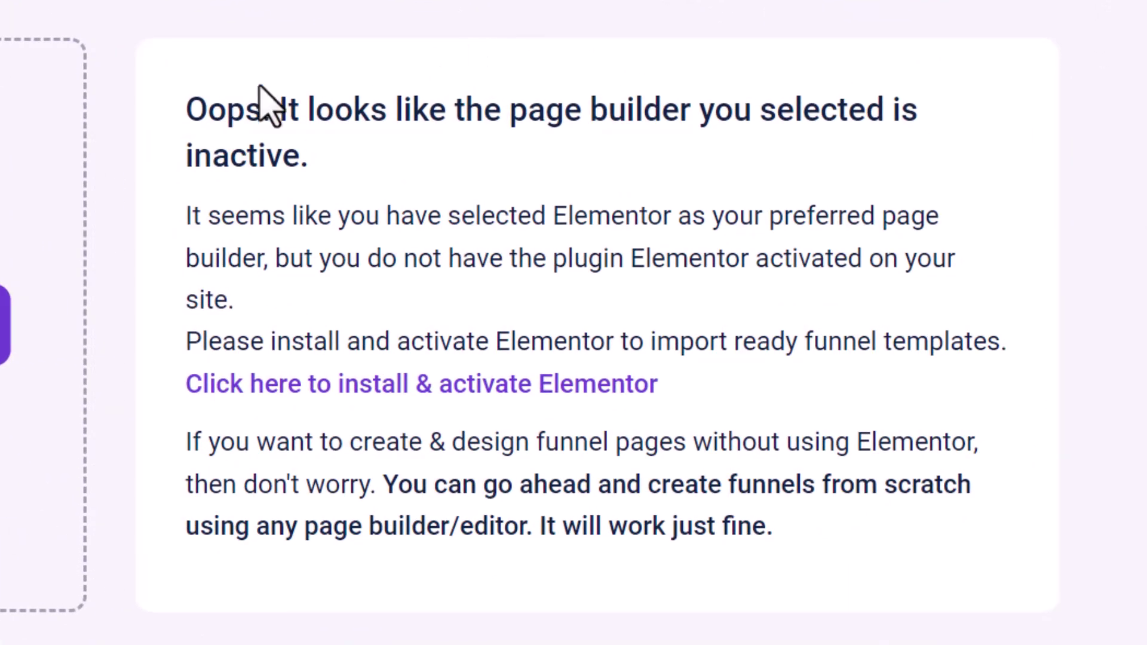
pyautogui.moveTo(208, 110); pyautogui.dragTo(711, 481)
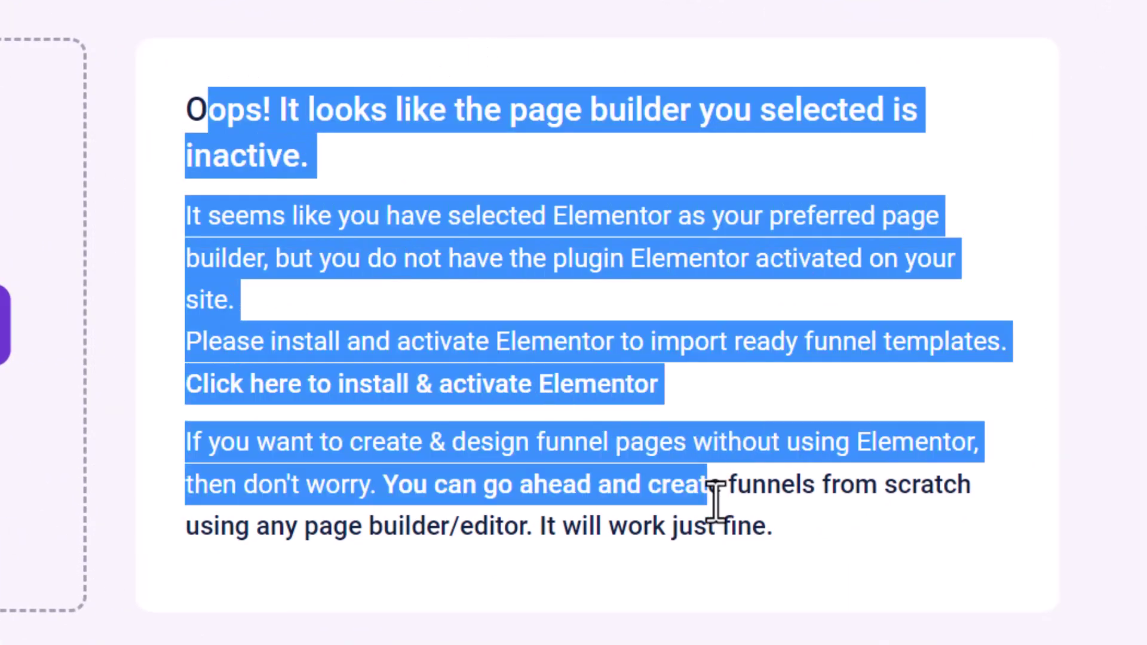
pyautogui.click(715, 502)
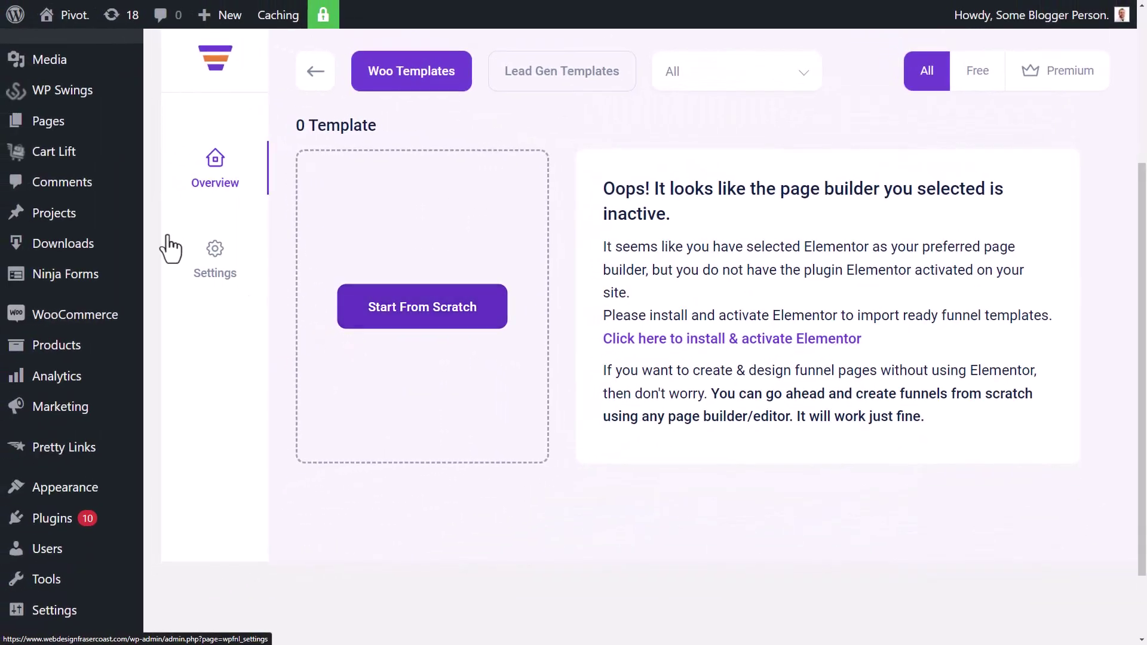
# Step: Set the page builder to Divi builder in the WPFunnels general settings, save, and sync the templates
pyautogui.click(164, 261)
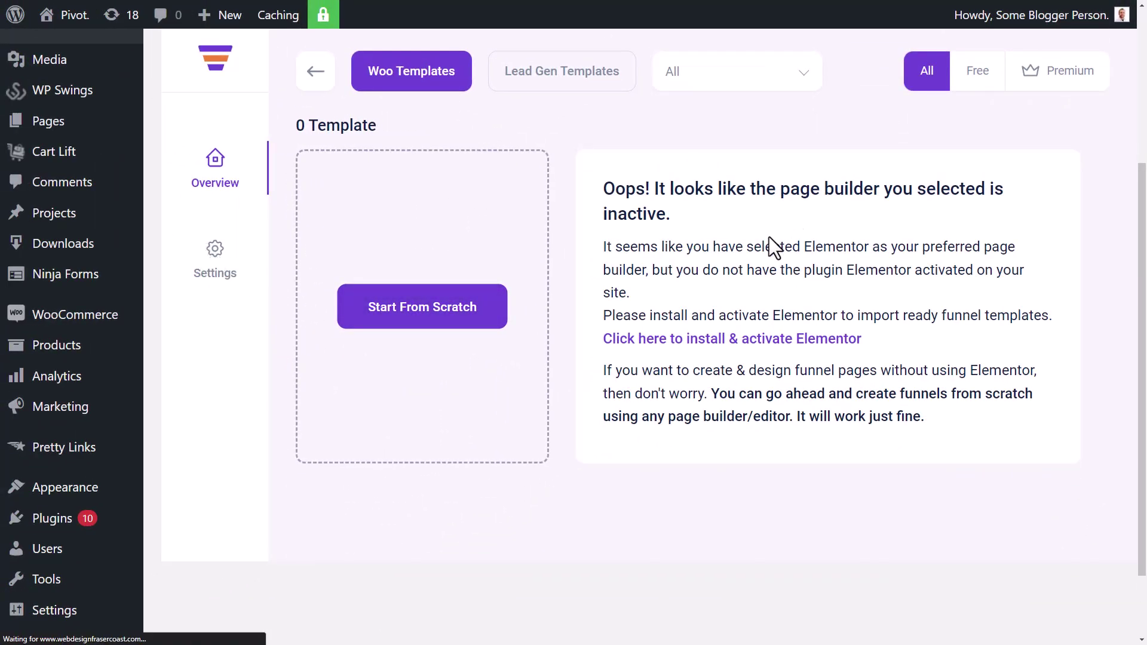
pyautogui.scroll(-3, 221, 335)
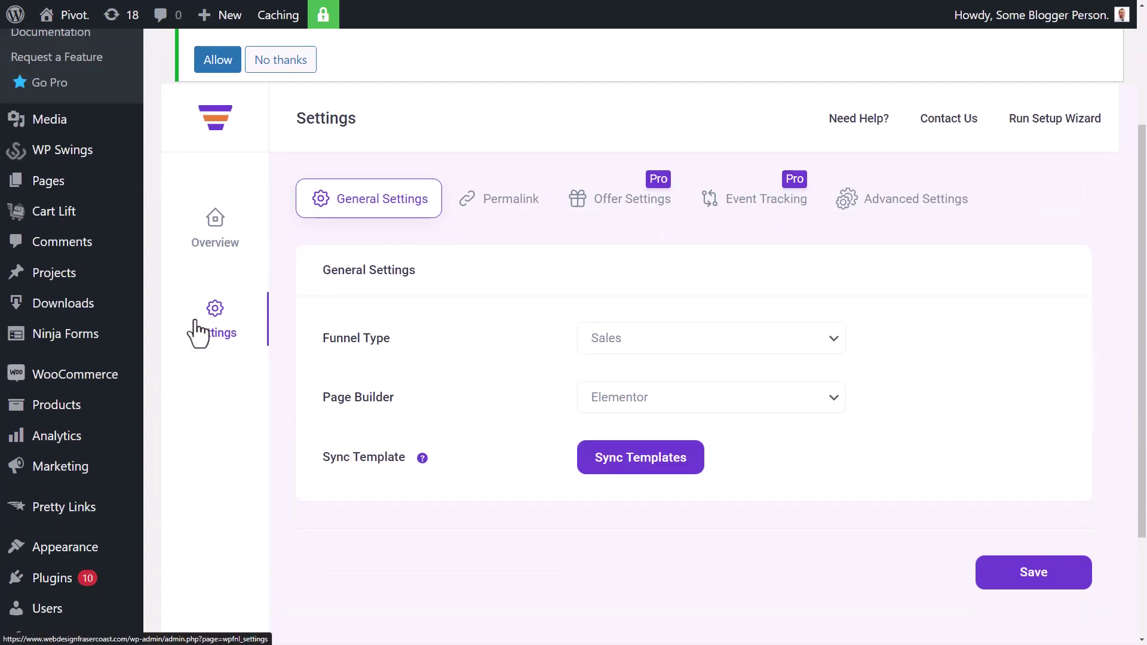
pyautogui.click(624, 410)
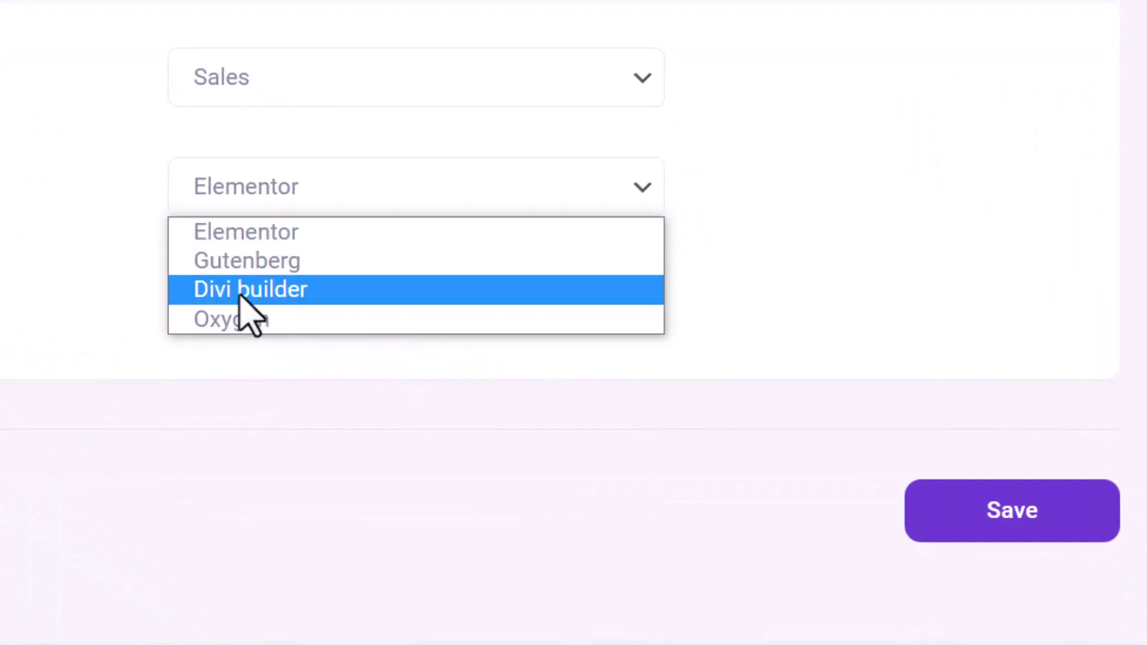
pyautogui.click(240, 290)
pyautogui.click(970, 505)
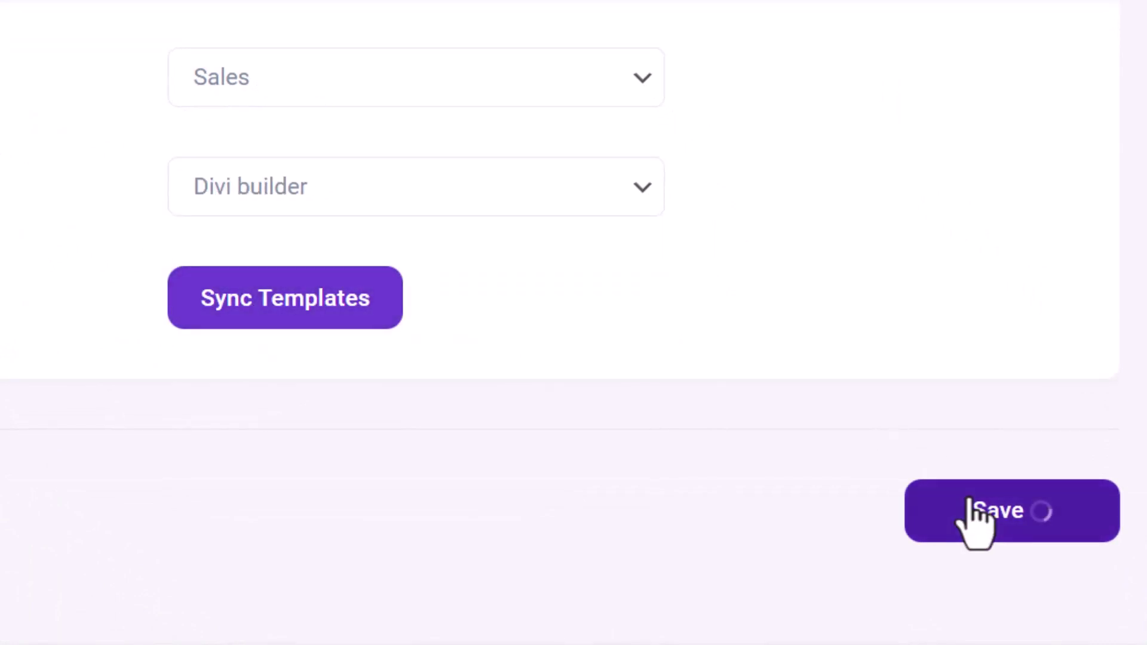
pyautogui.click(288, 302)
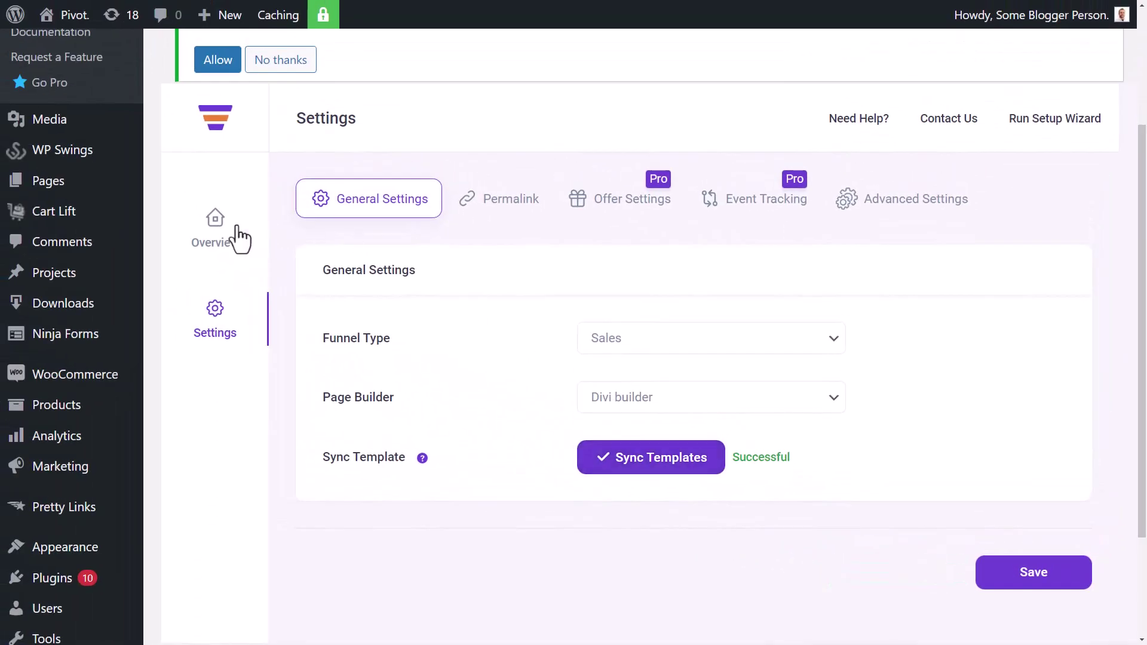
# Step: Create the first funnel from the overview by browsing the Woo templates and importing the Evergreen template
pyautogui.click(209, 236)
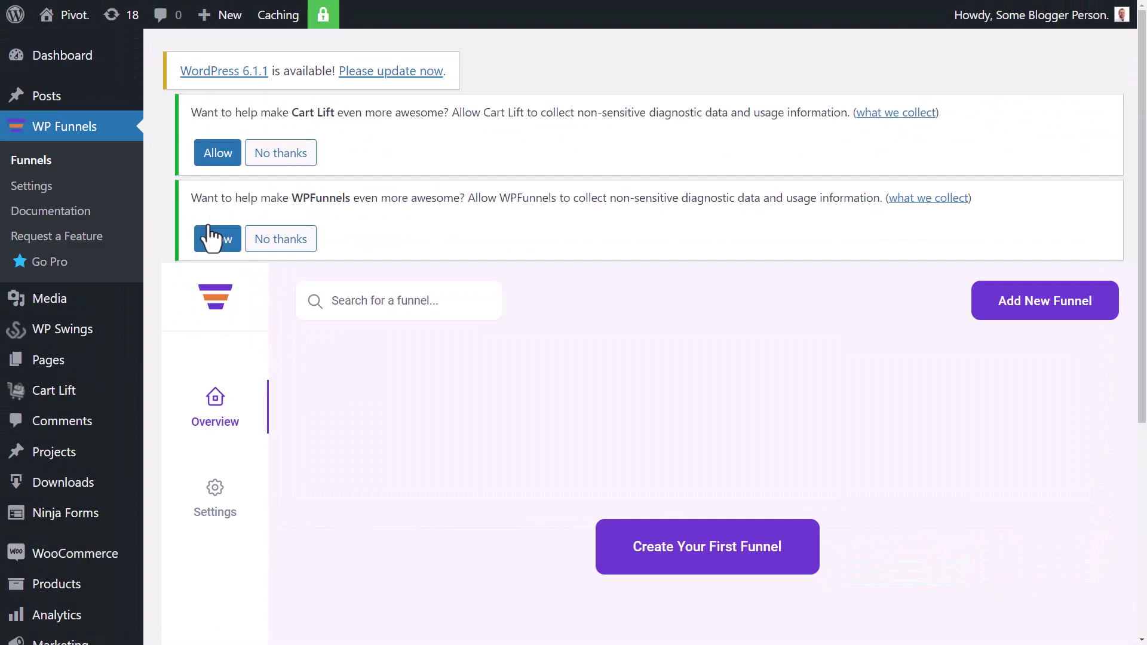
pyautogui.click(707, 565)
pyautogui.hotkey('ctrl', '-')
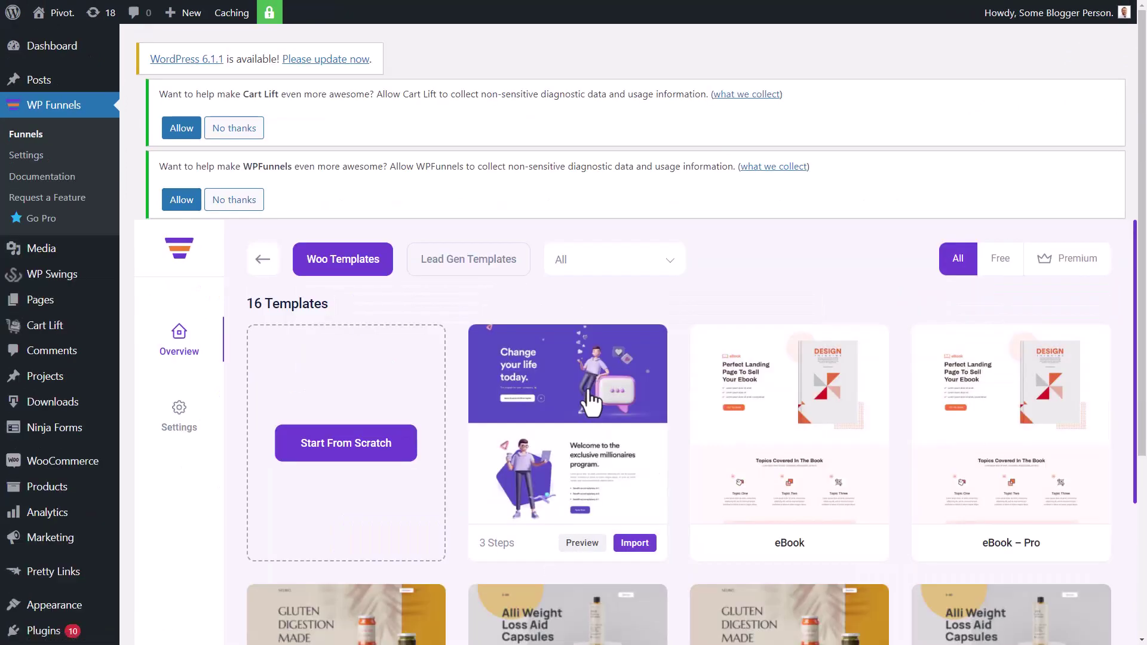
pyautogui.scroll(-6, 592, 401)
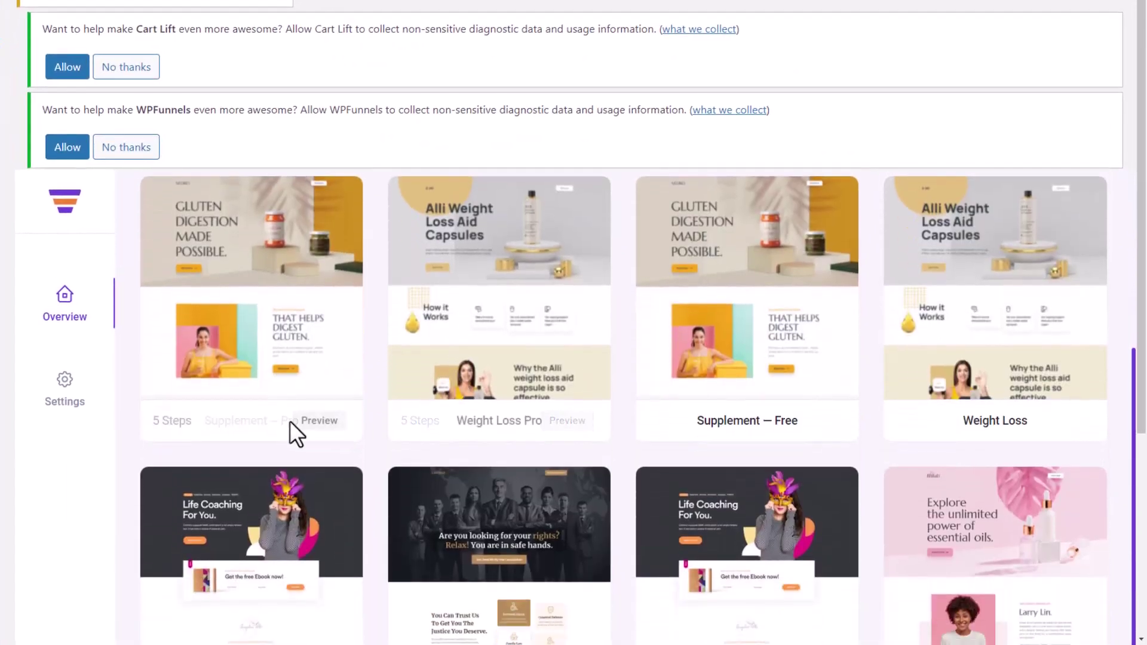
pyautogui.scroll(2, 257, 453)
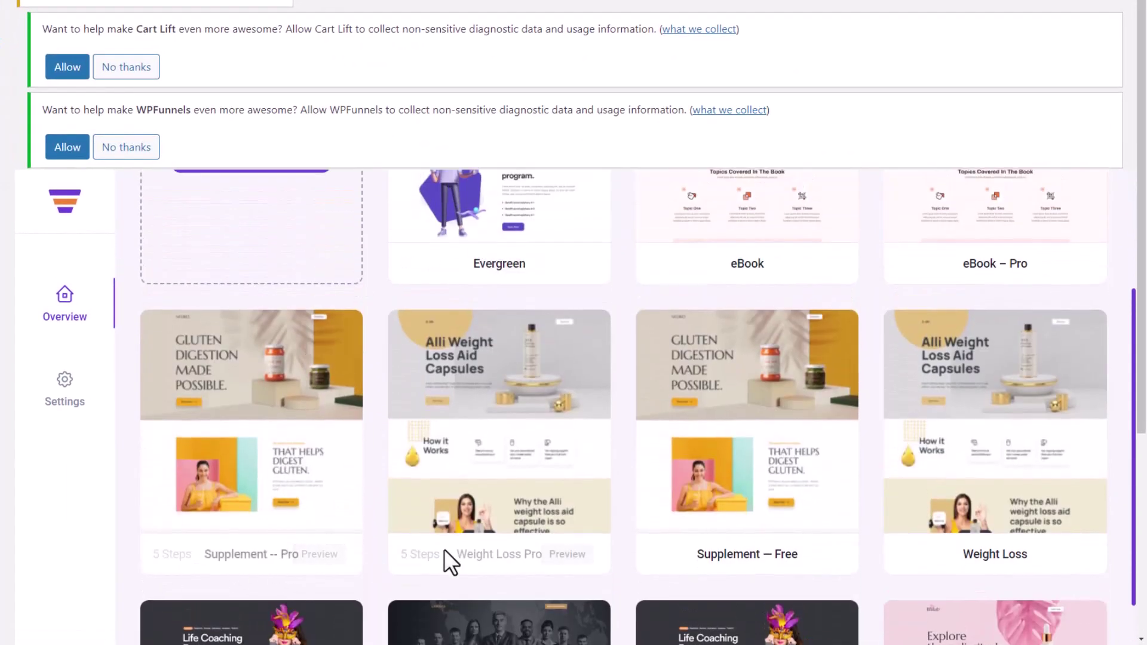
pyautogui.scroll(4, 418, 559)
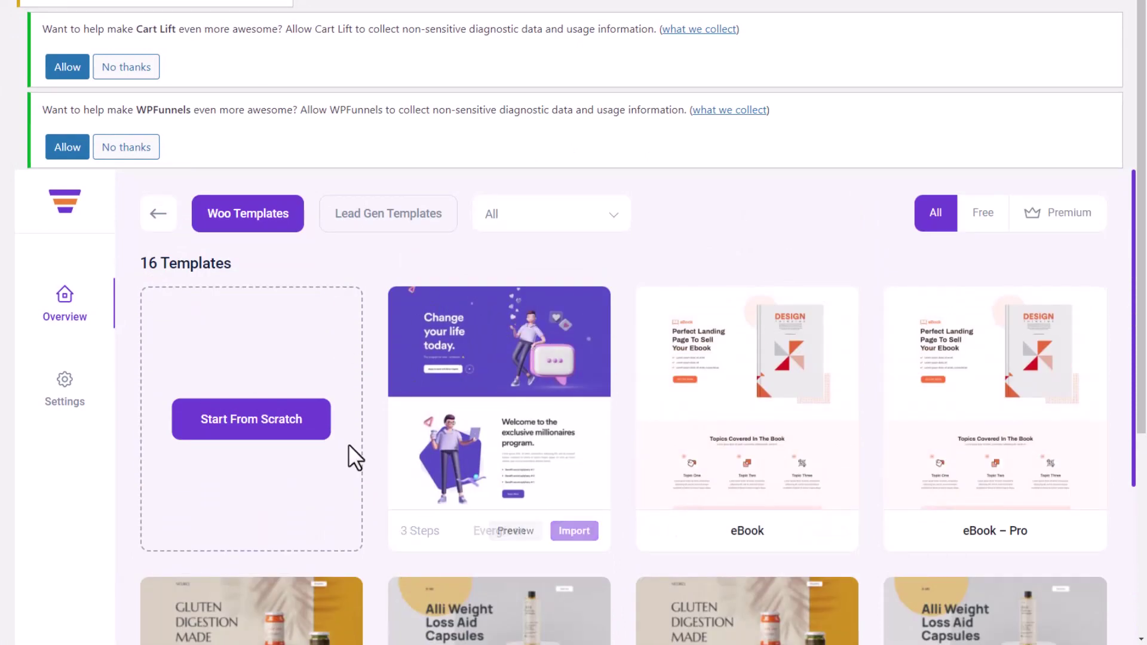
pyautogui.moveTo(526, 338)
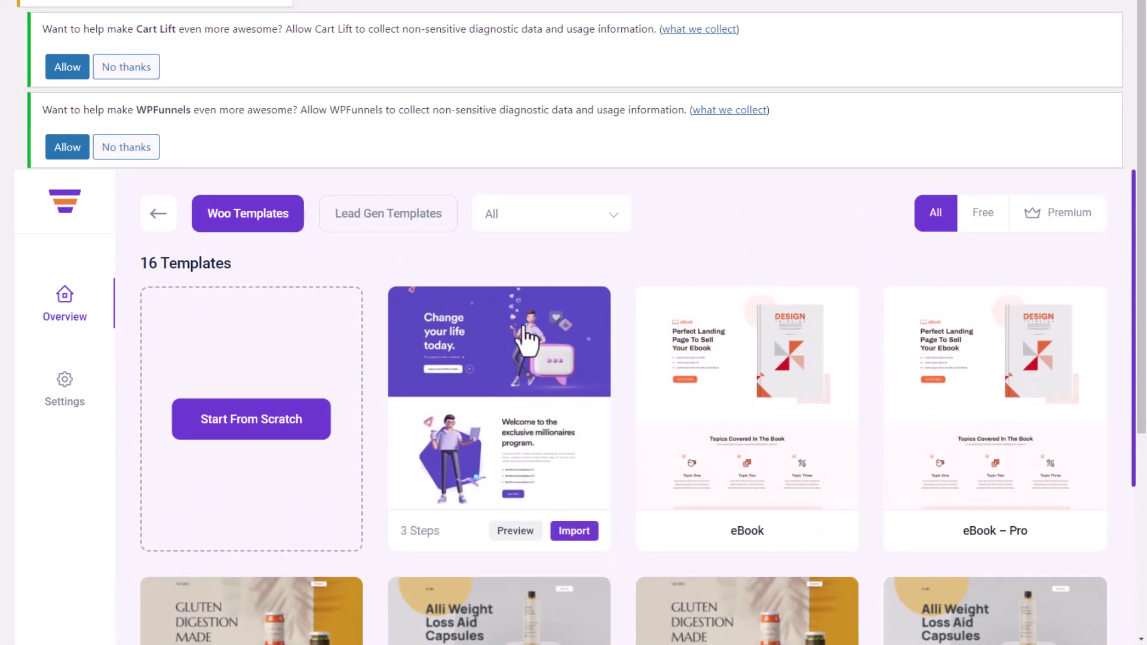
pyautogui.click(588, 533)
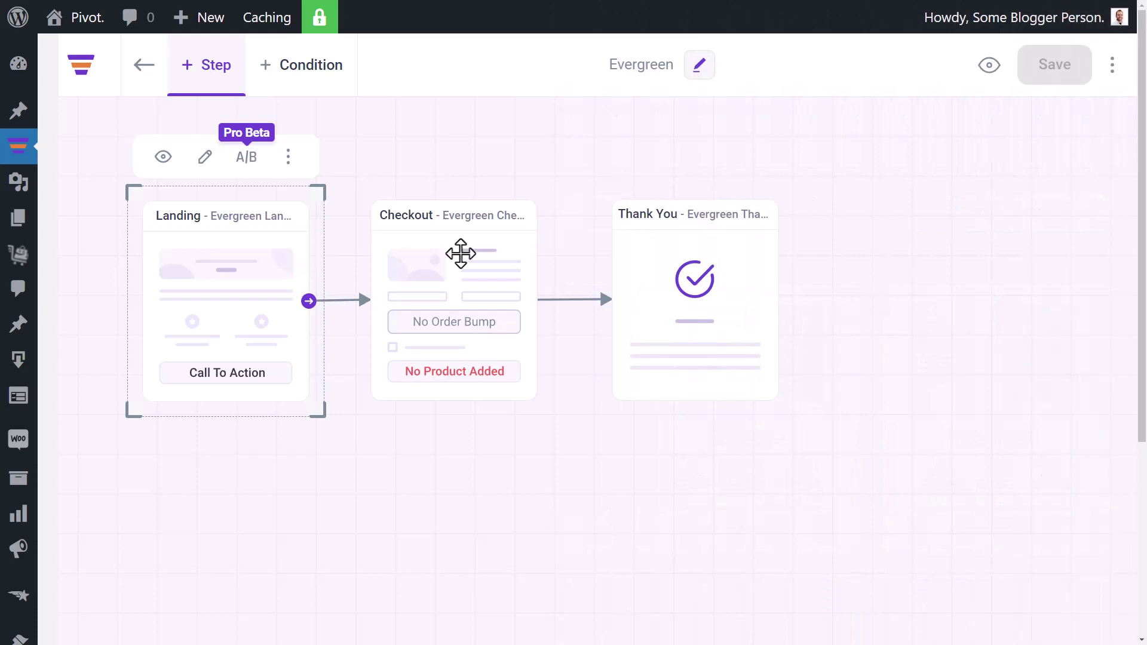
# Step: Shift the Checkout step slightly on the funnel canvas and save the funnel
pyautogui.moveTo(480, 264)
pyautogui.mouseDown()
pyautogui.moveTo(518, 294)
pyautogui.moveTo(477, 262)
pyautogui.mouseUp()
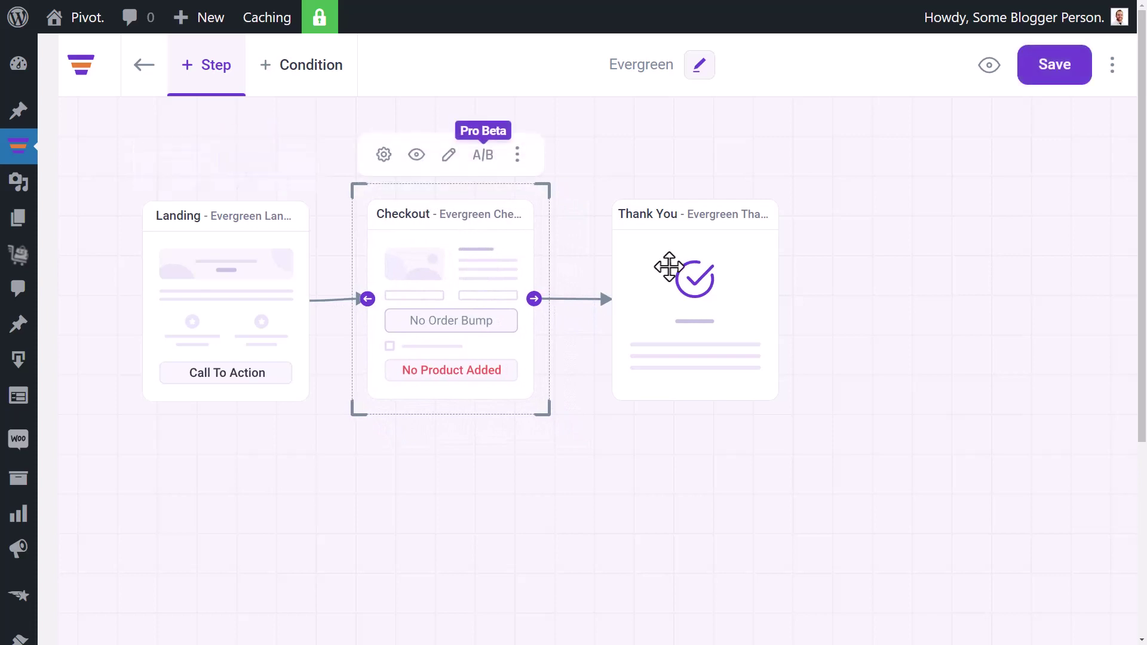
pyautogui.hotkey('ctrl', 's')
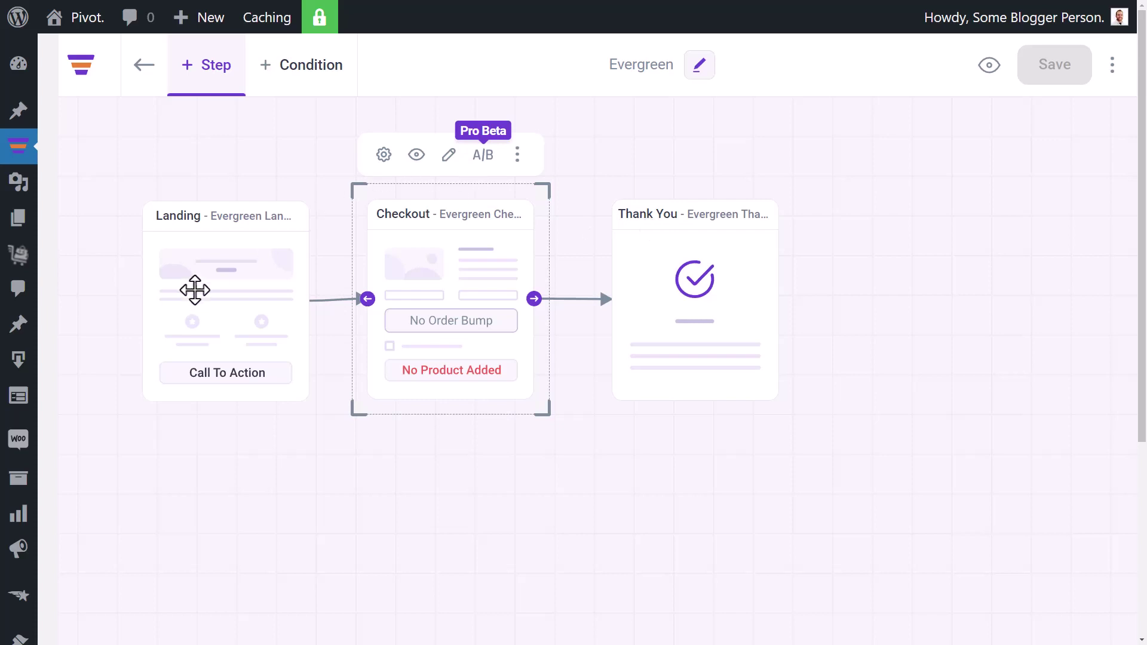
# Step: Preview the Landing step's page and look through its layout at a smaller zoom
pyautogui.click(246, 233)
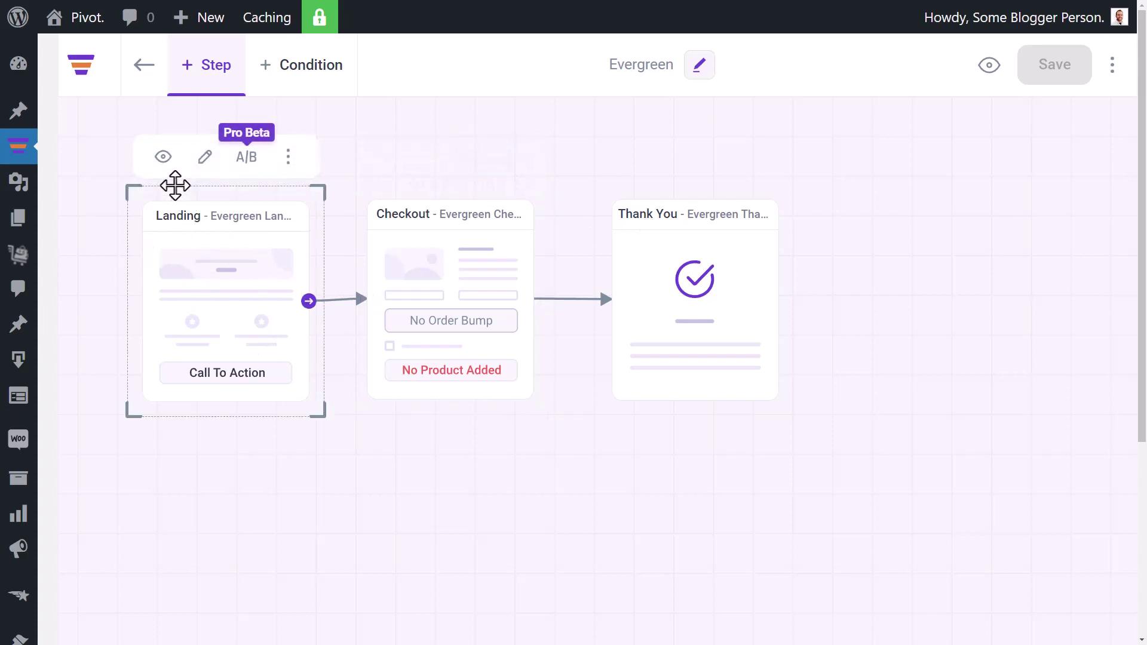
pyautogui.click(163, 157)
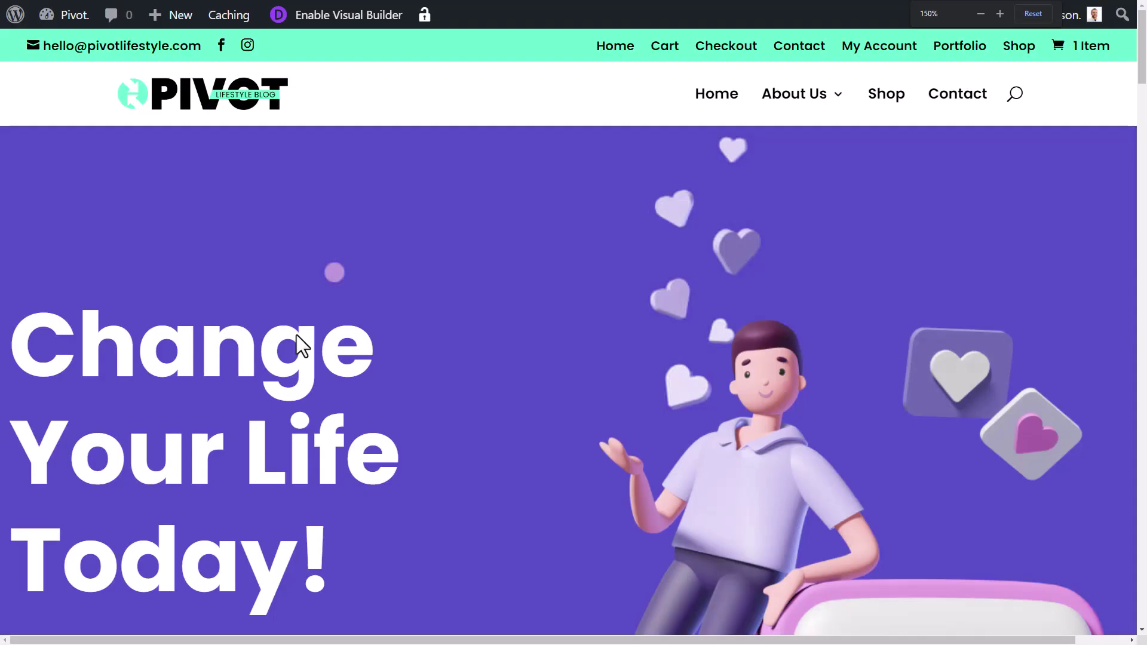
pyautogui.scroll(-5, 514, 281)
pyautogui.scroll(5, 507, 335)
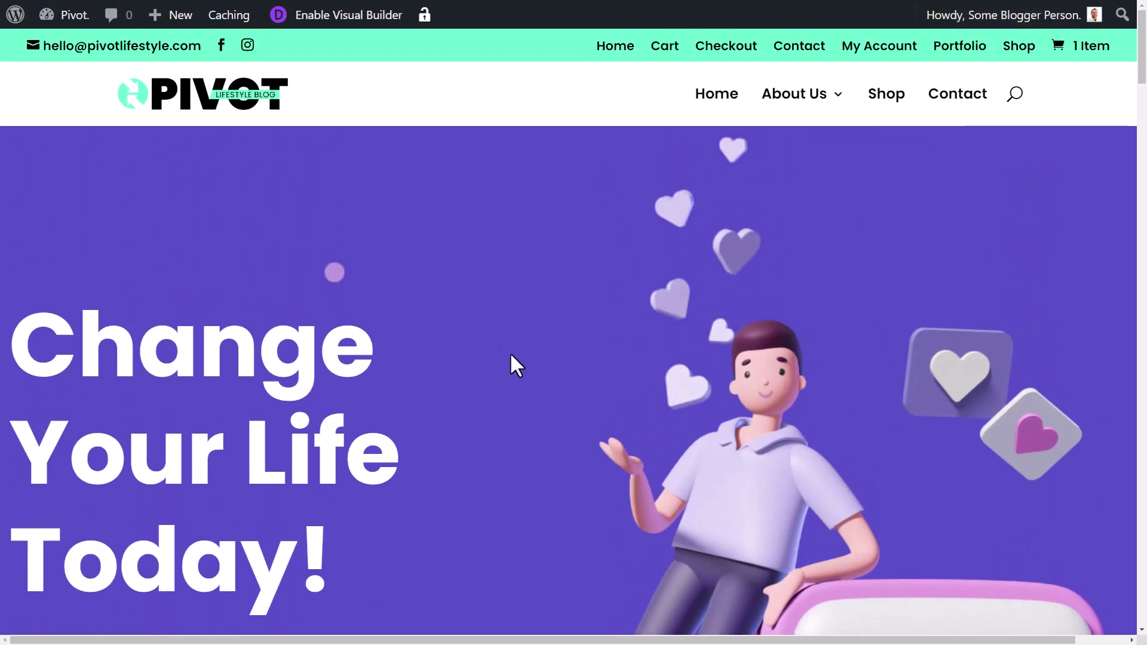
pyautogui.hotkey('ctrl', '-')
pyautogui.scroll(-4, 608, 414)
pyautogui.scroll(5, 435, 507)
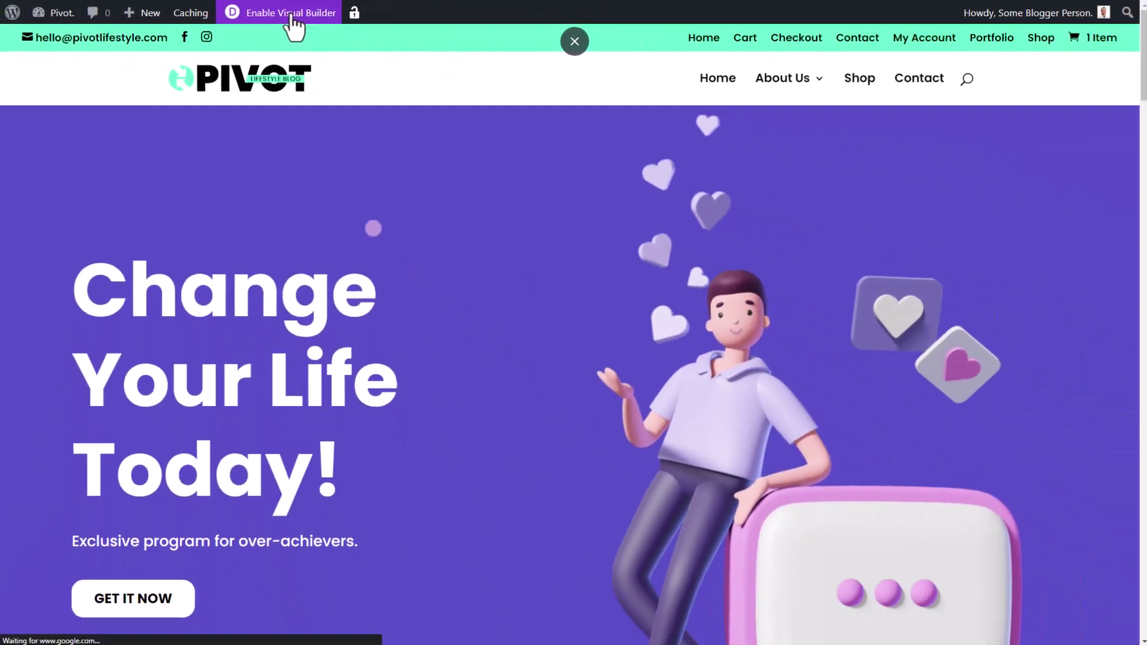
# Step: Edit the landing page in the Divi Visual Builder and replace the hero image with the Super Secrets book picture
pyautogui.click(483, 33)
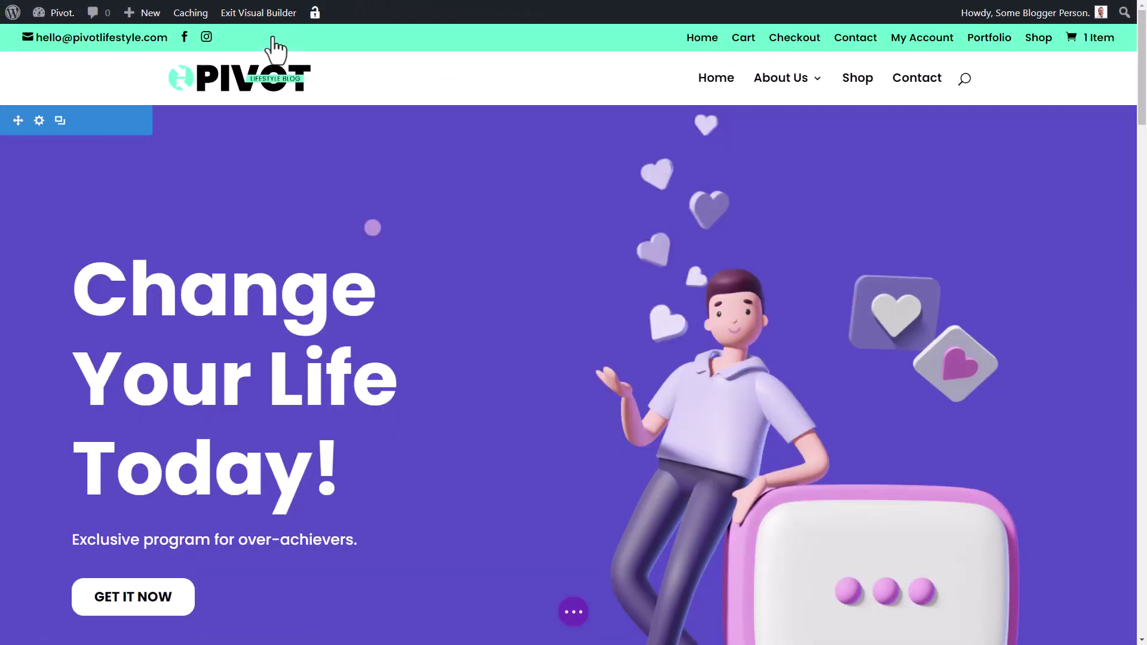
pyautogui.scroll(-4, 775, 287)
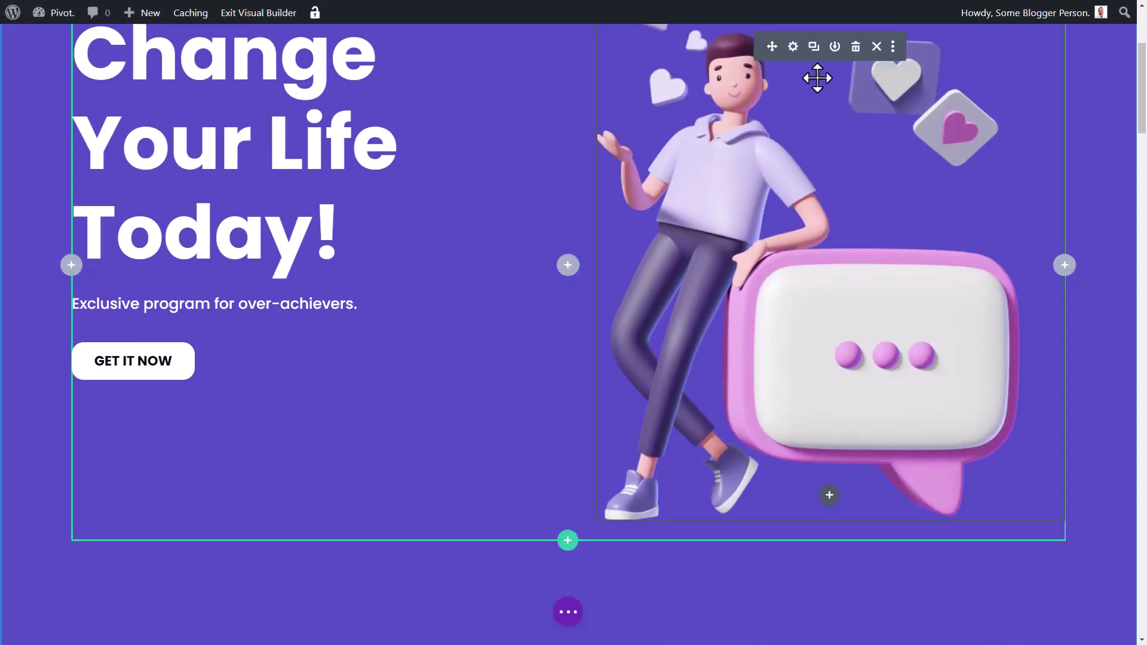
pyautogui.click(793, 46)
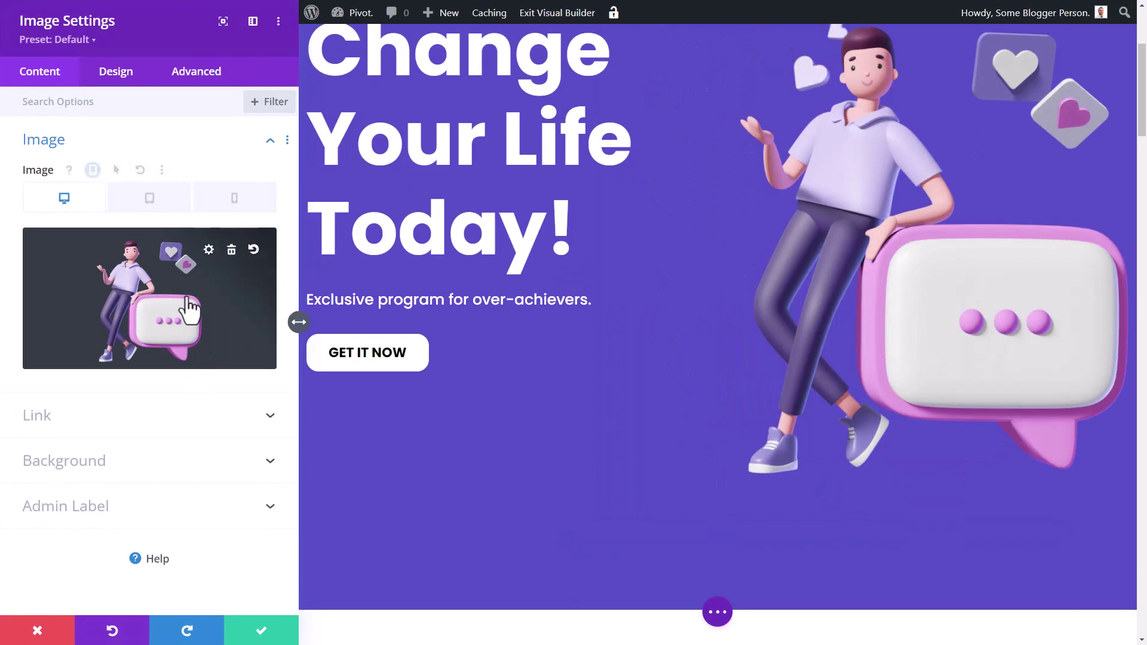
pyautogui.click(189, 306)
pyautogui.click(743, 418)
pyautogui.click(1087, 565)
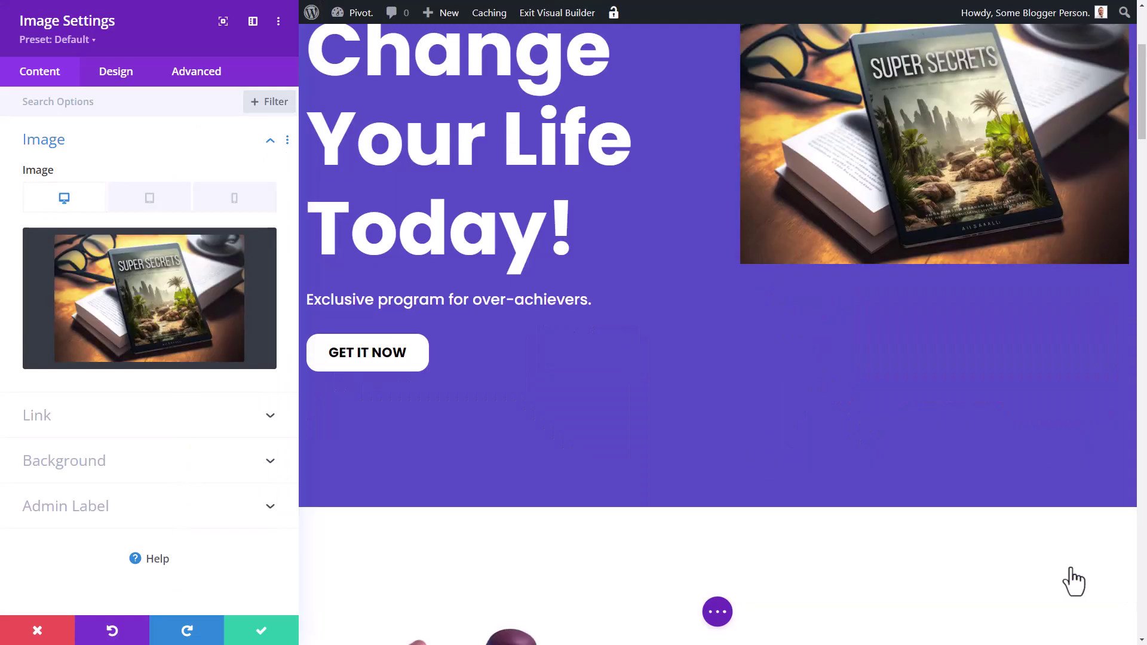
pyautogui.click(261, 630)
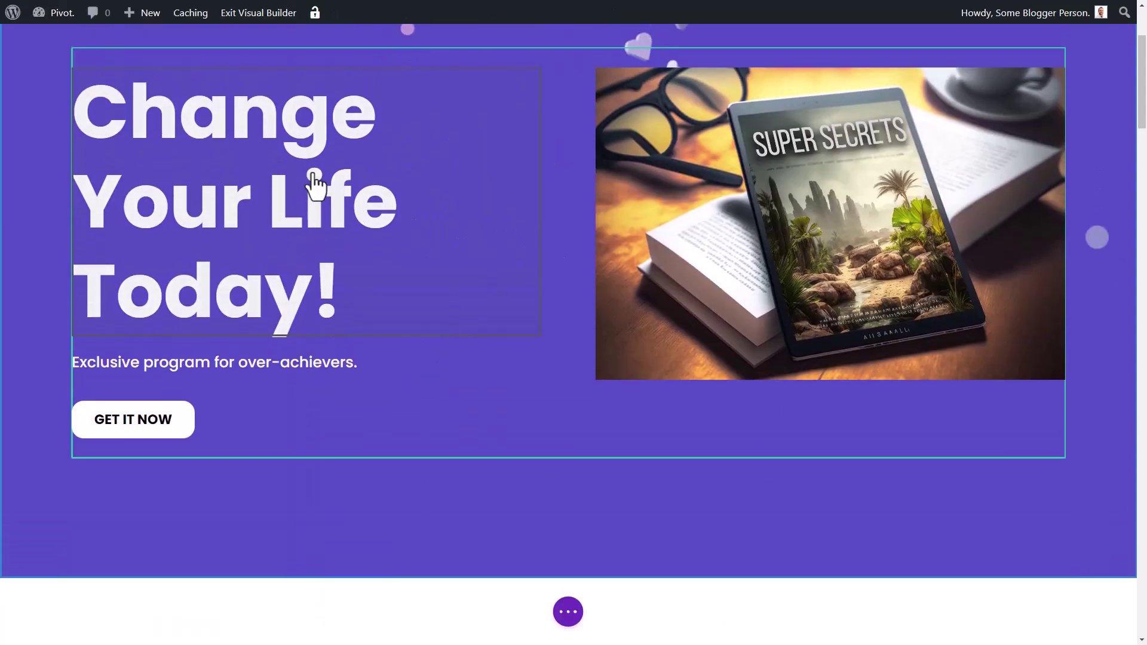
# Step: Change the last line of the hero headline to "Forever!" and exit the Visual Builder, saving the changes
pyautogui.moveTo(137, 203); pyautogui.dragTo(351, 328)
pyautogui.write('Forver')
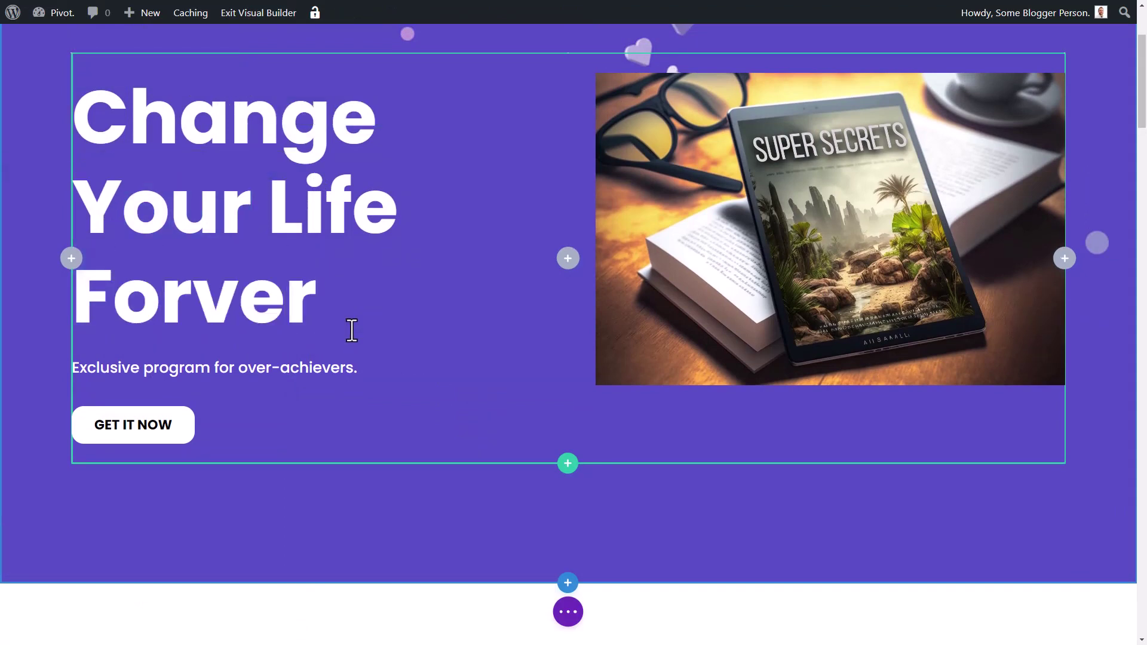
pyautogui.press('BackSpace')
pyautogui.press('BackSpace')
pyautogui.press('BackSpace')
pyautogui.write('ever!')
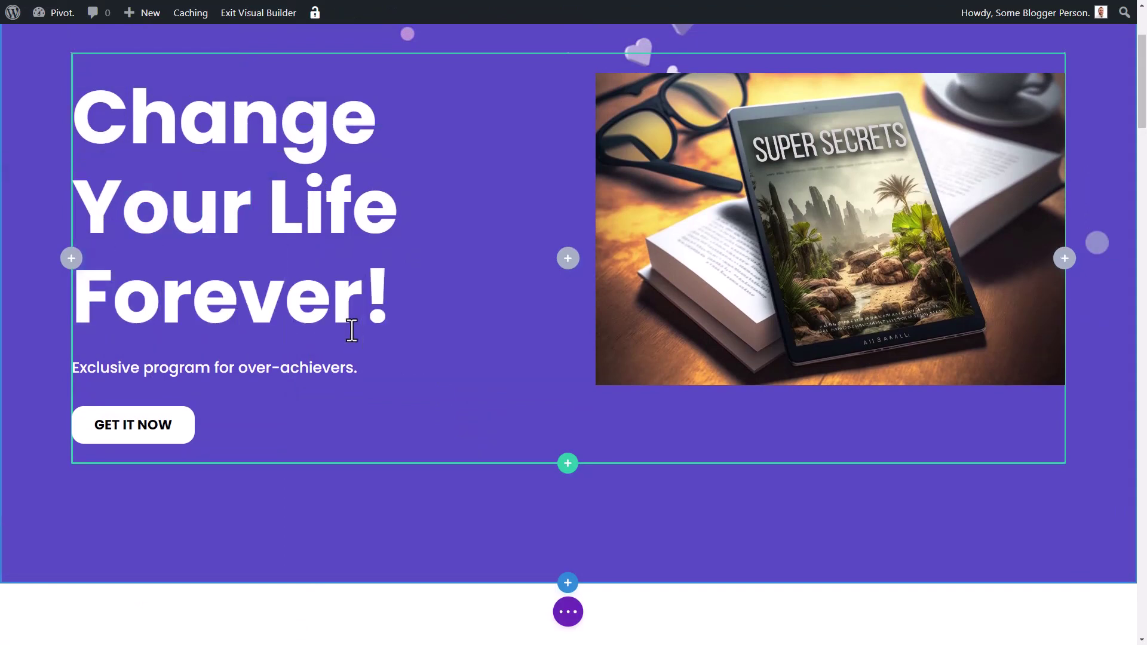
pyautogui.click(259, 13)
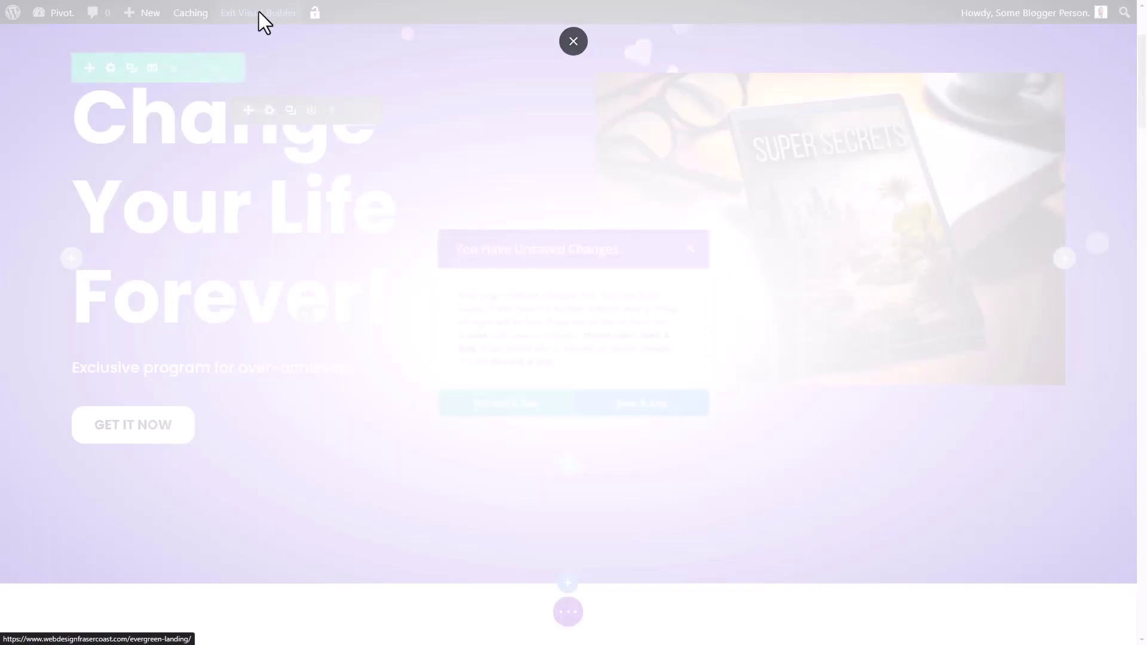
pyautogui.click(635, 419)
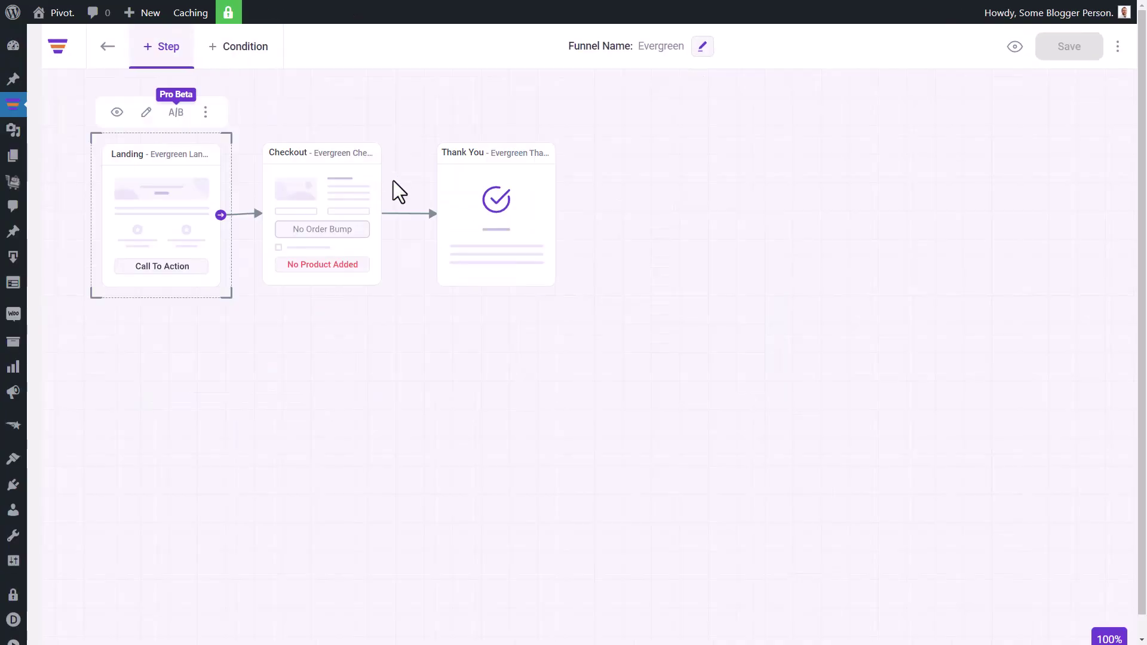
# Step: Open the Checkout step's settings and examine the product and additional options
pyautogui.hotkey('ctrl', '+')
pyautogui.hotkey('ctrl', '+')
pyautogui.hotkey('ctrl', '+')
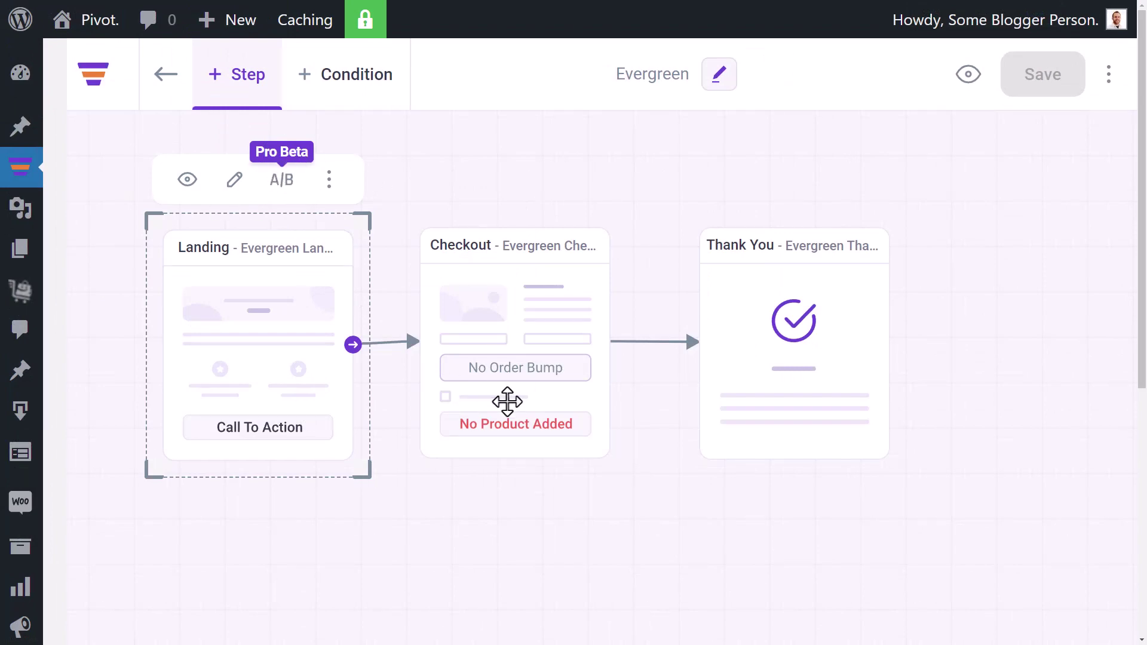
pyautogui.click(528, 269)
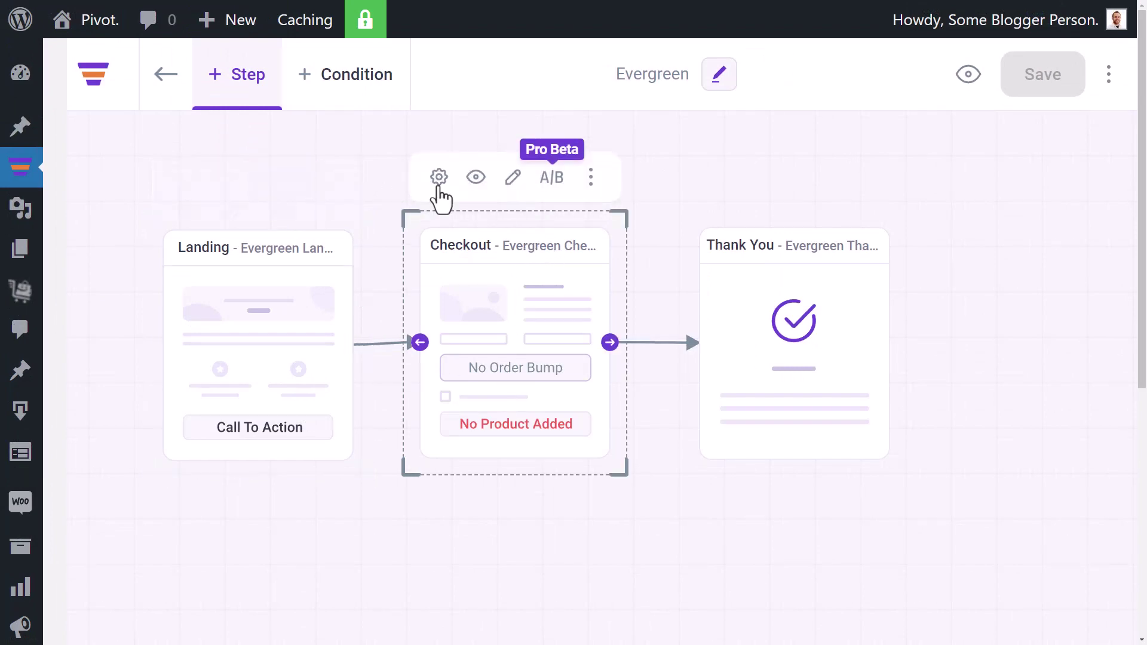
pyautogui.click(438, 187)
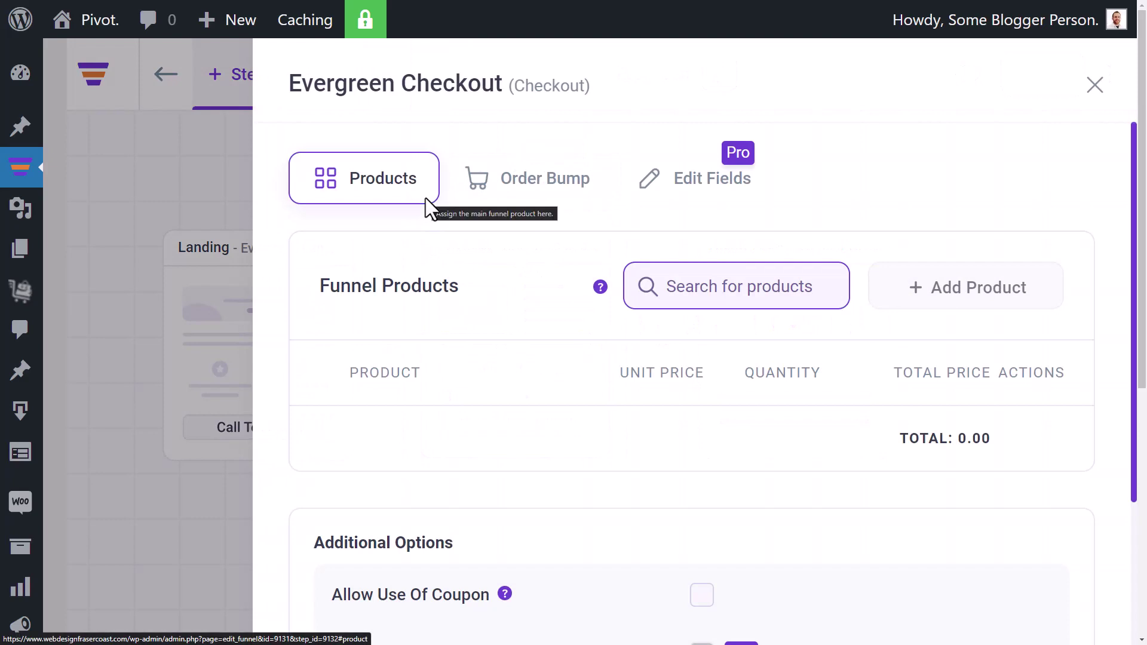
pyautogui.scroll(-2, 389, 435)
pyautogui.scroll(2, 504, 482)
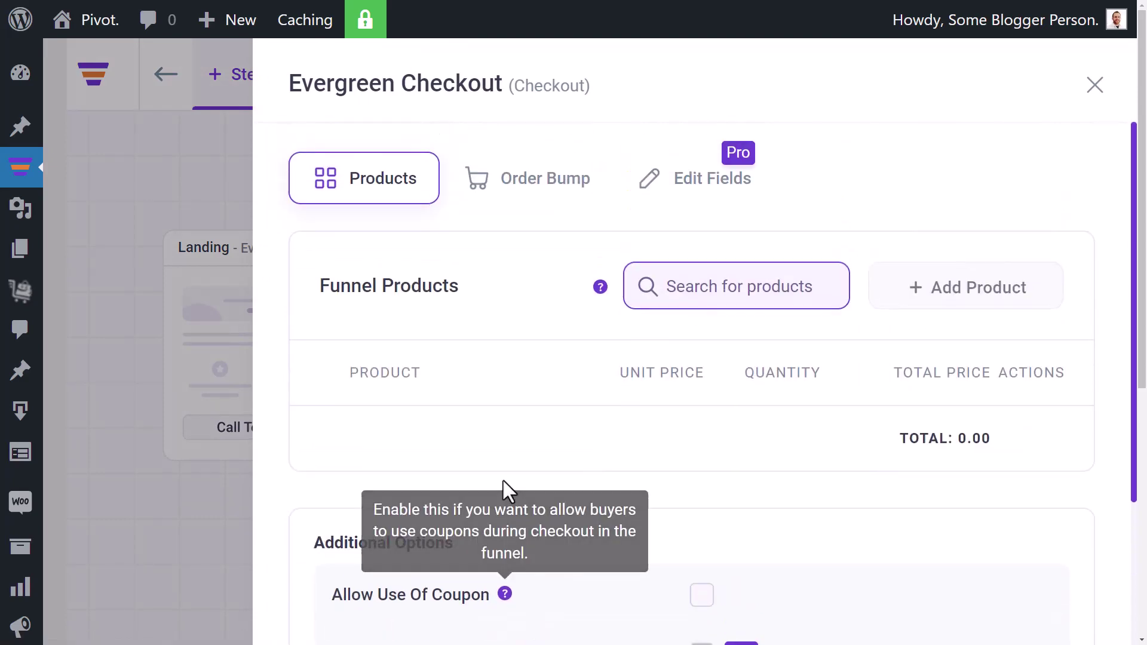
pyautogui.scroll(-3, 657, 496)
pyautogui.scroll(3, 743, 482)
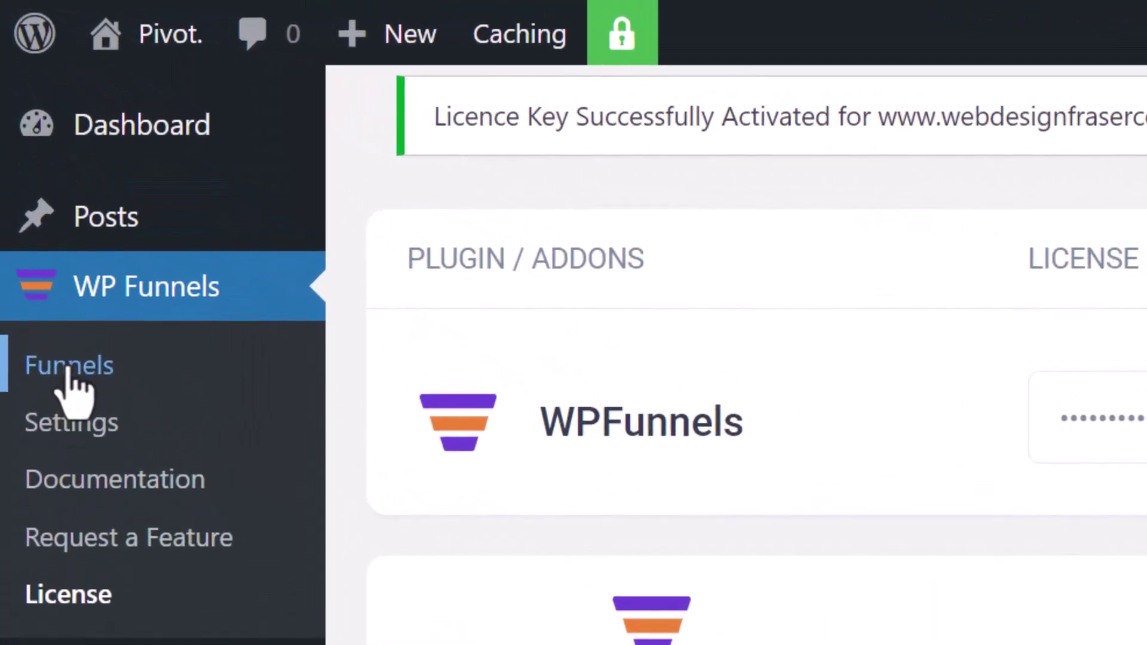
# Step: Reopen the Evergreen funnel for editing from the funnels list and open its Checkout step's settings
pyautogui.click(68, 374)
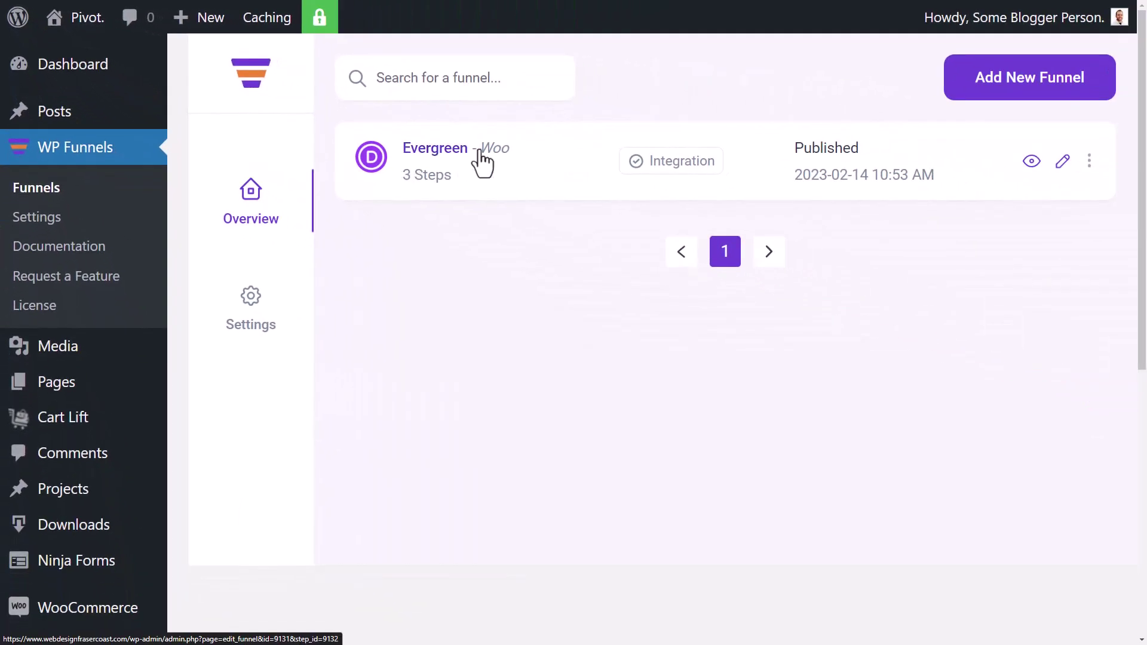
pyautogui.click(1065, 168)
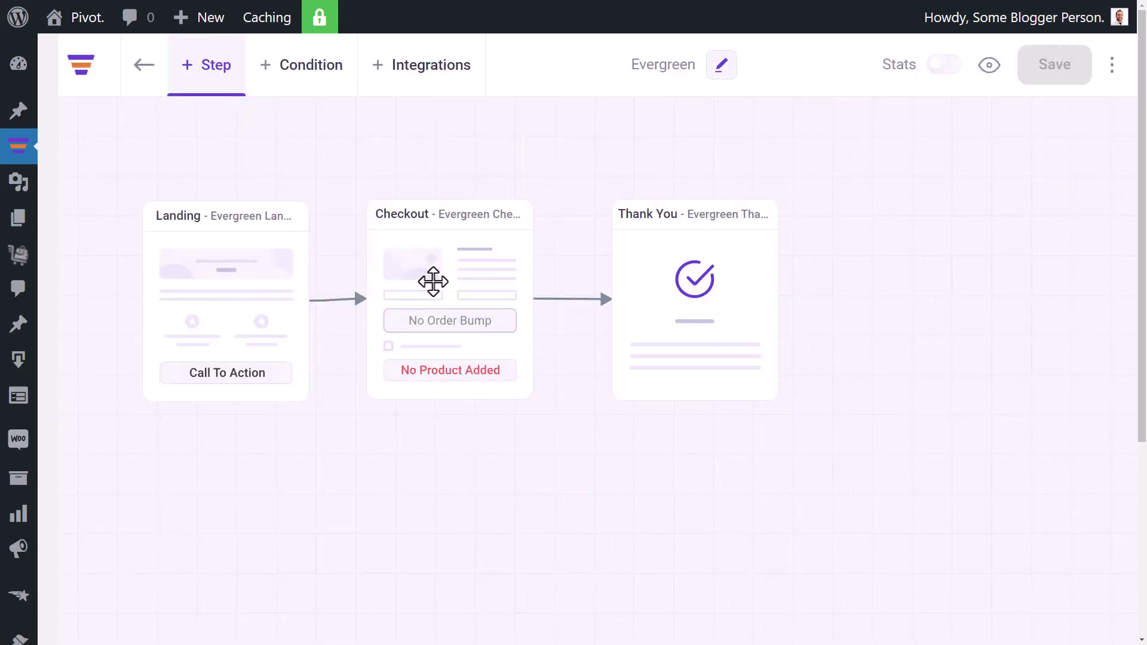
pyautogui.moveTo(417, 222)
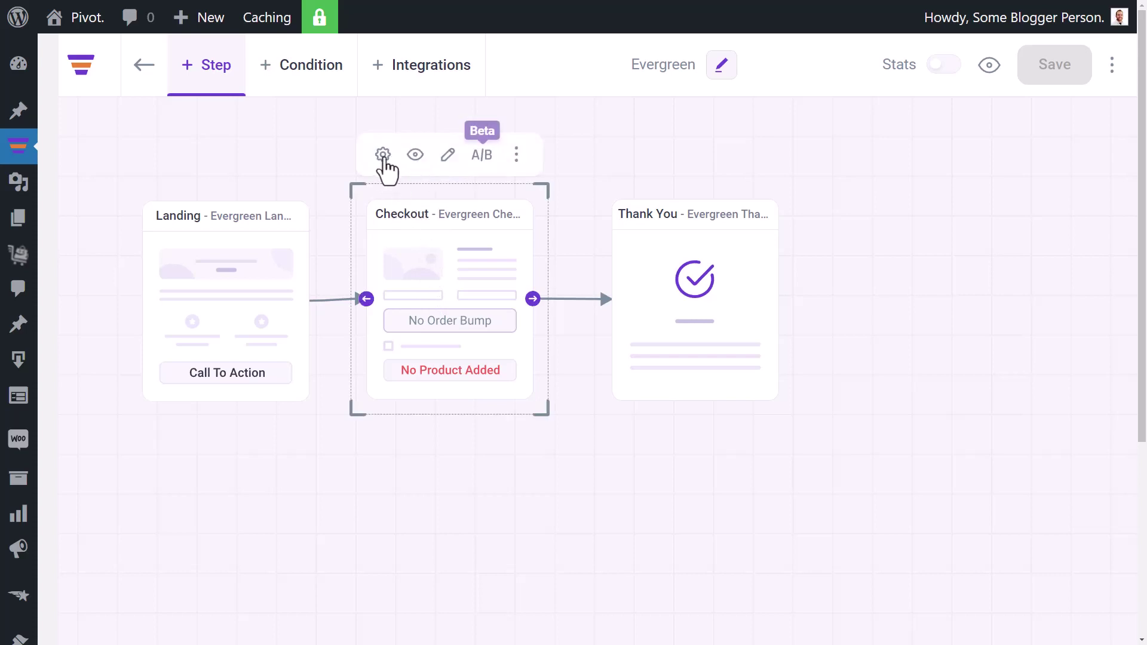
pyautogui.click(383, 156)
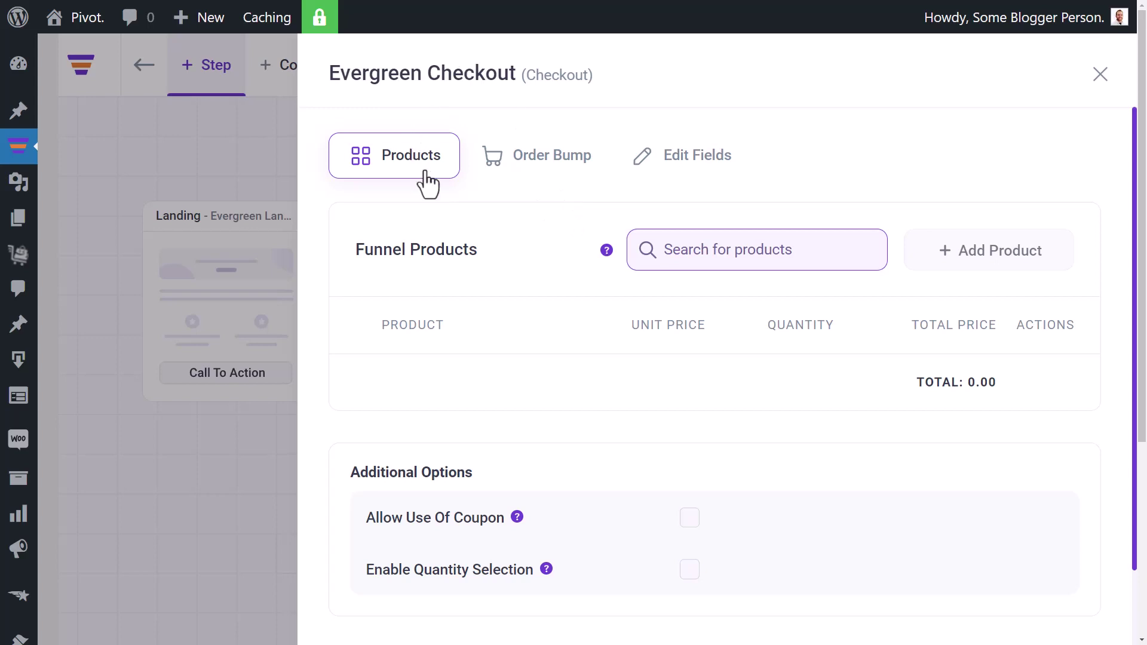
# Step: Search for "super secret" and add Super Secrets - Digital Ebook as the checkout's funnel product
pyautogui.click(727, 254)
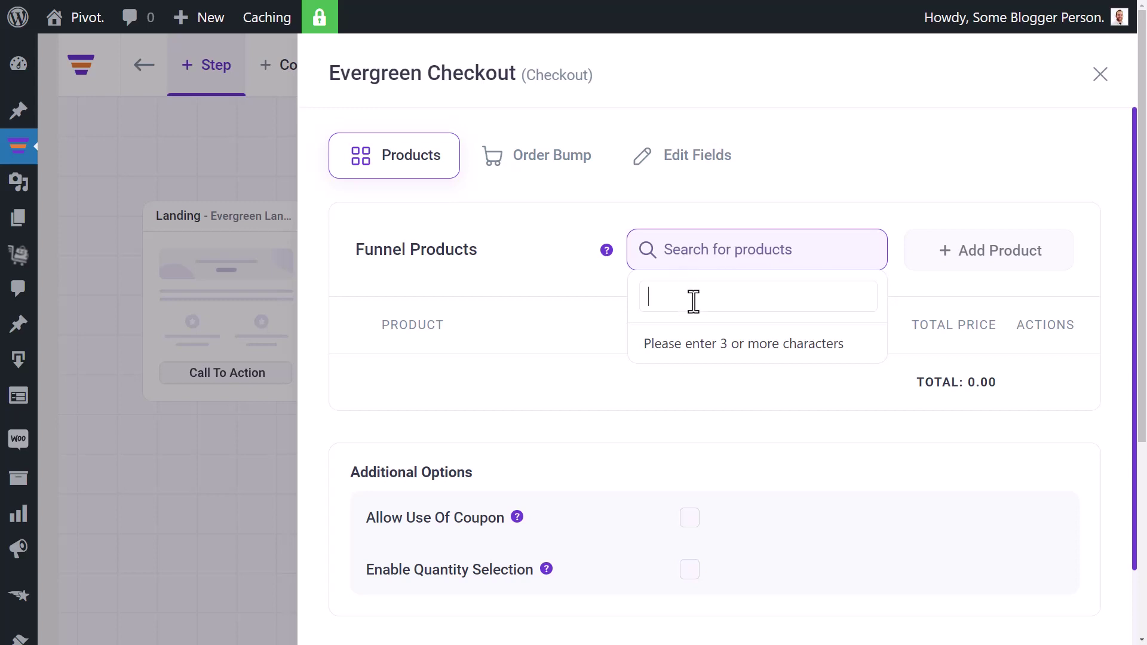
pyautogui.write('per secret')
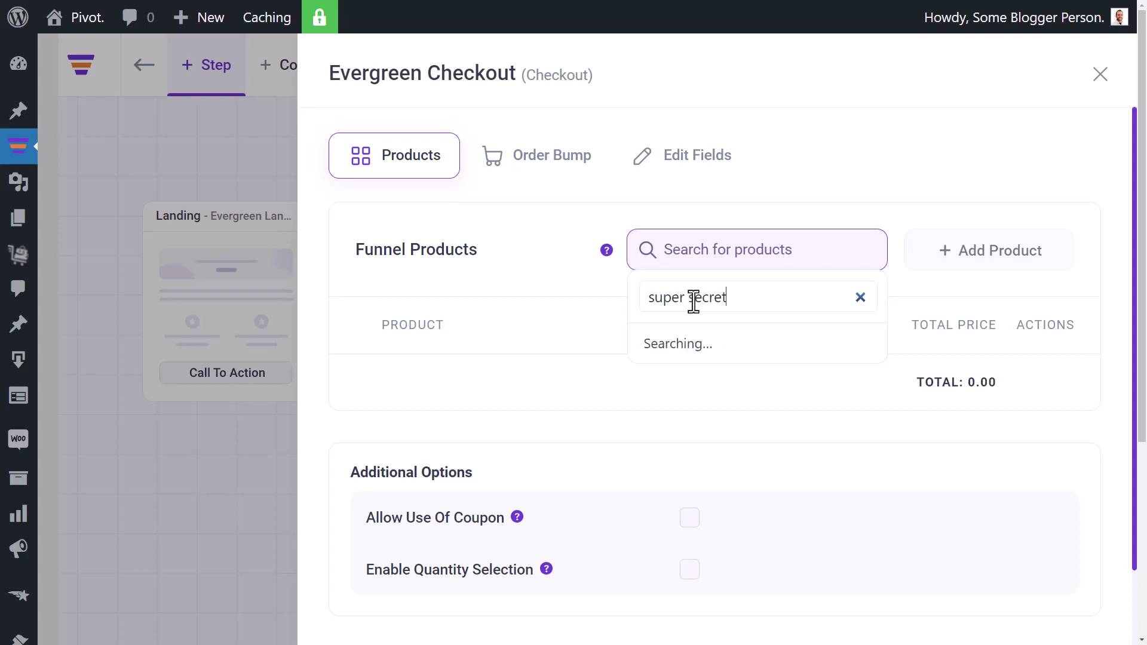
pyautogui.click(693, 342)
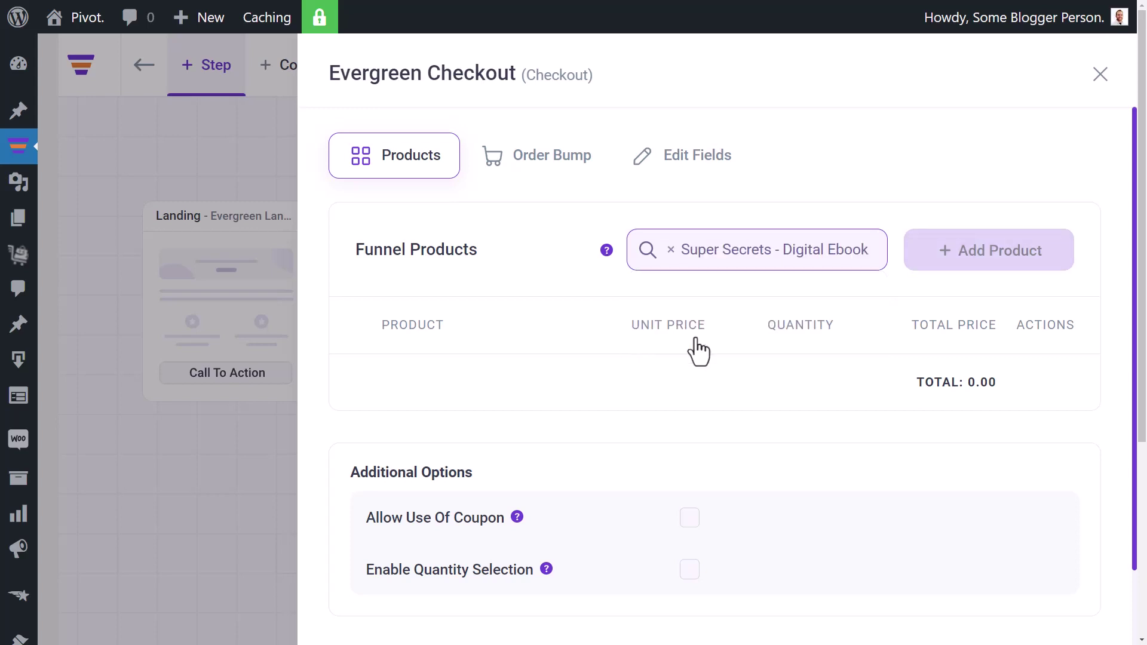
pyautogui.click(961, 263)
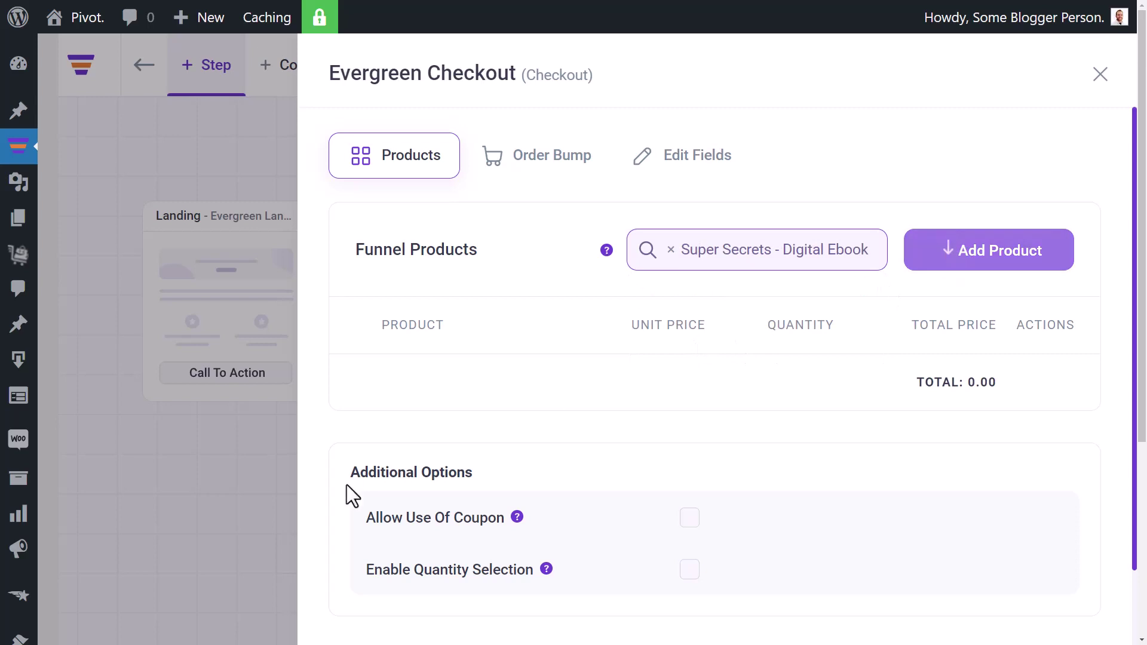
# Step: Allow coupon use at the checkout and check the available discount types for the product
pyautogui.scroll(-7, 551, 364)
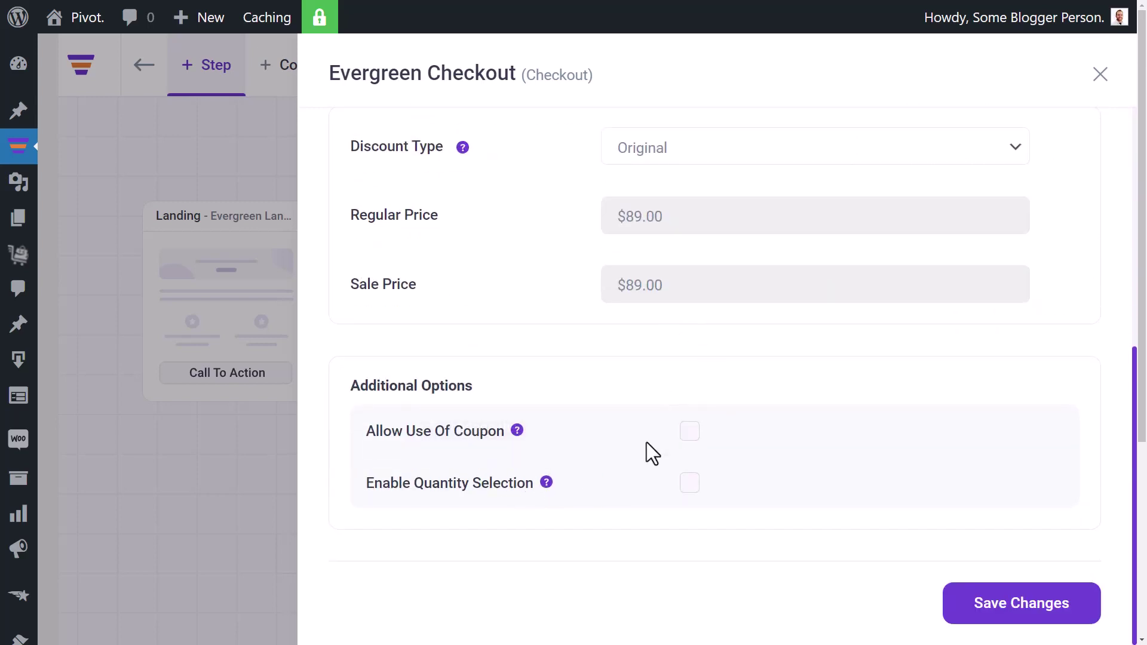
pyautogui.click(688, 435)
pyautogui.scroll(4, 633, 203)
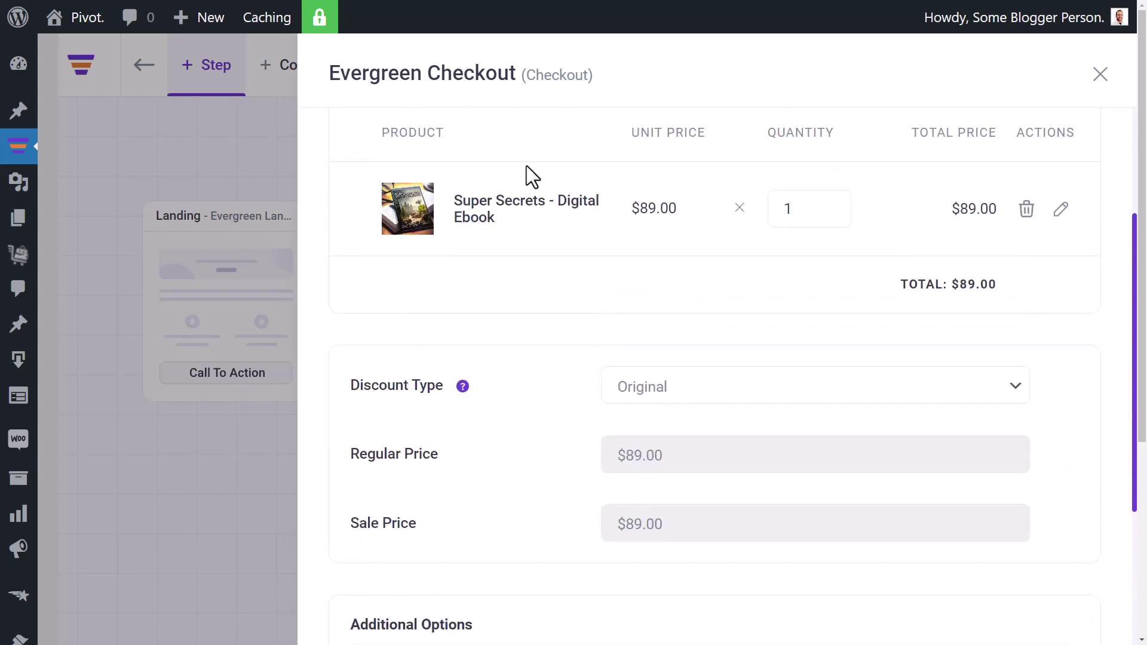
pyautogui.click(684, 388)
pyautogui.click(683, 388)
pyautogui.scroll(3, 687, 382)
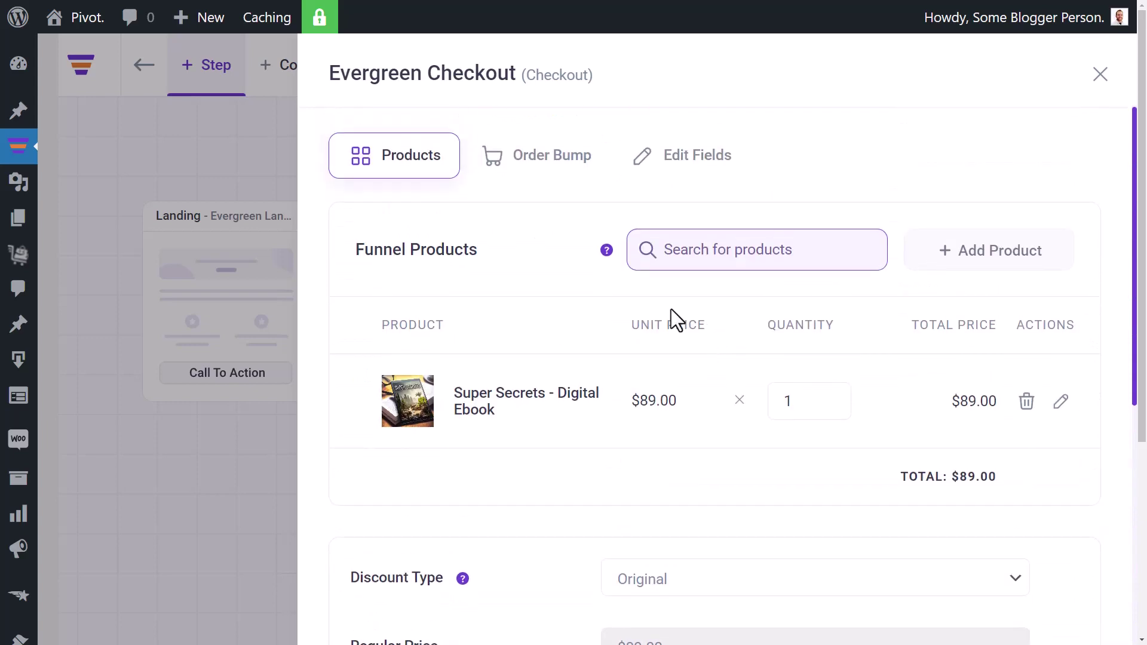
# Step: Add an order bump to the checkout and name it "Add this at a discountr!"
pyautogui.click(526, 165)
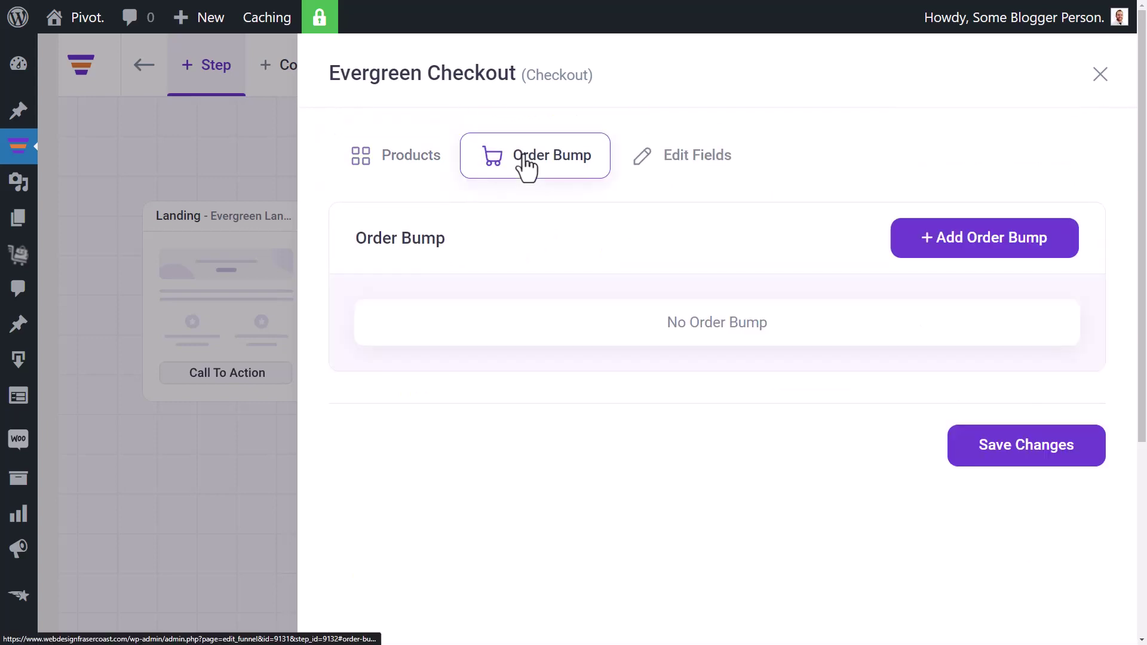
pyautogui.click(973, 242)
pyautogui.scroll(-2, 633, 313)
pyautogui.moveTo(686, 280); pyautogui.dragTo(584, 280)
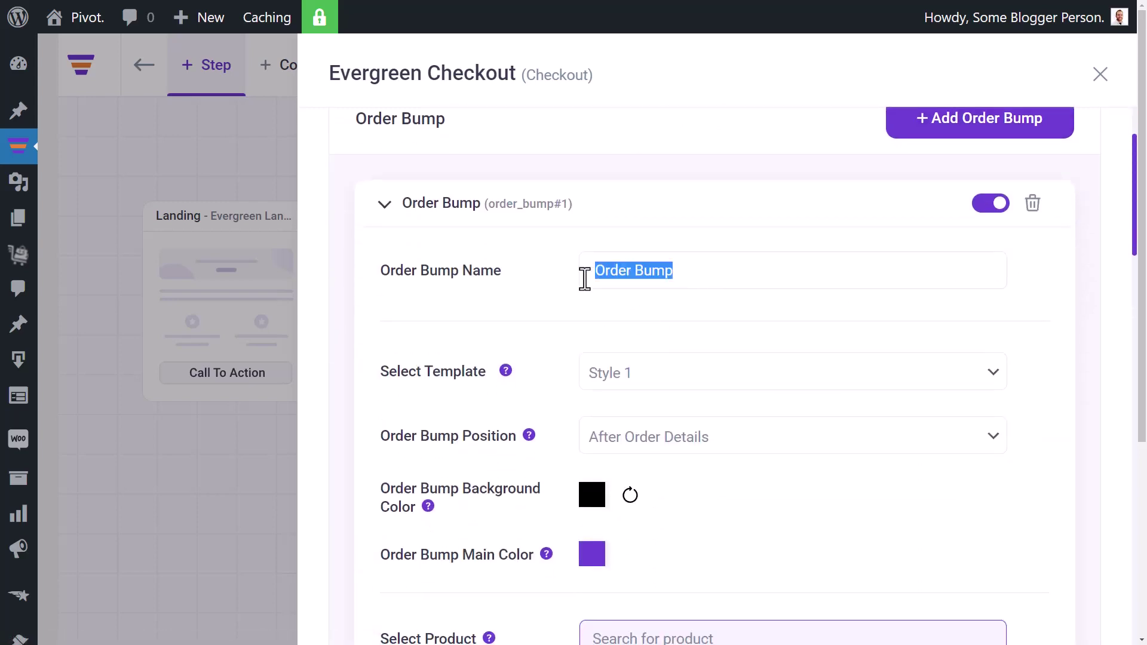
pyautogui.write('Add this at a discount!')
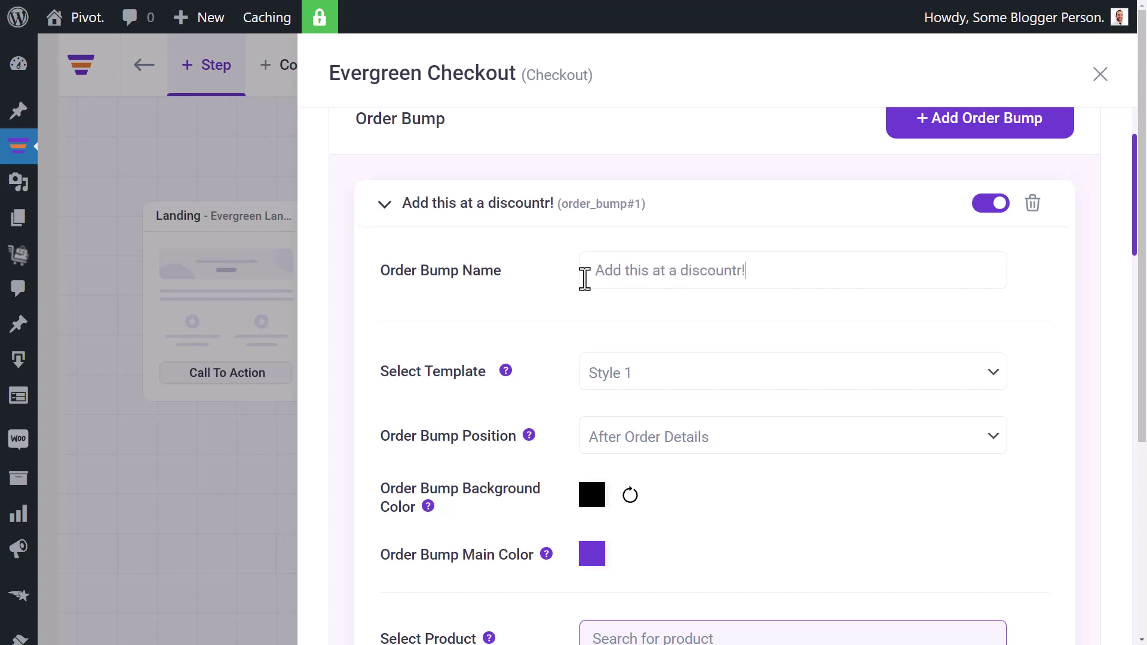
# Step: Set the order bump's main color to green
pyautogui.scroll(-4, 584, 276)
pyautogui.click(592, 323)
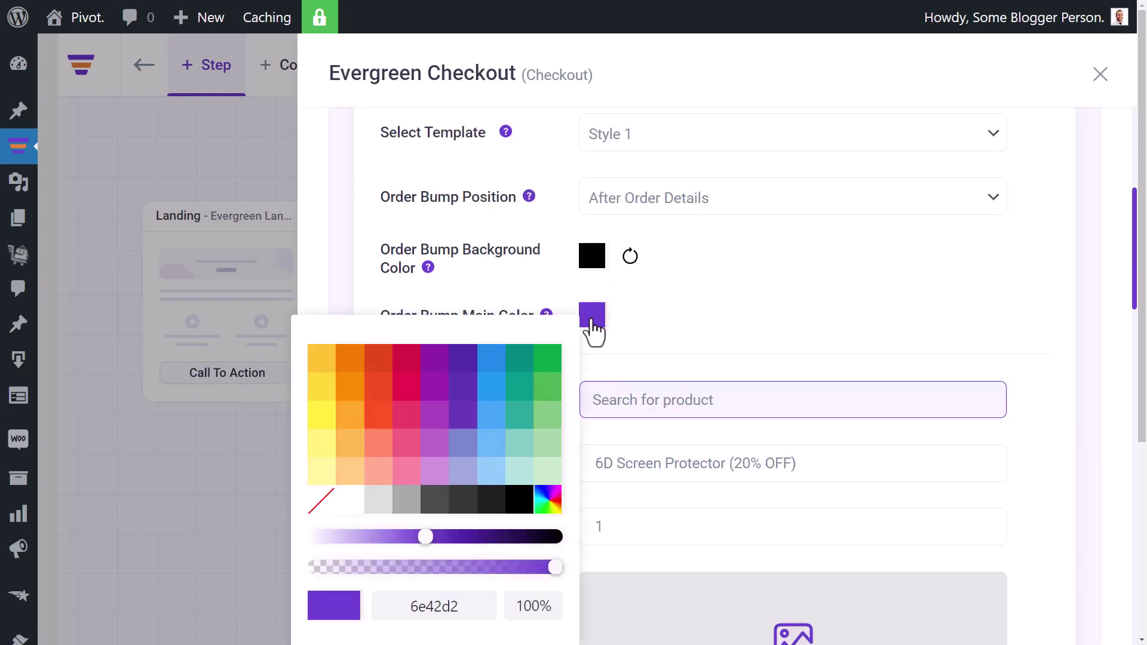
pyautogui.click(550, 387)
pyautogui.click(762, 281)
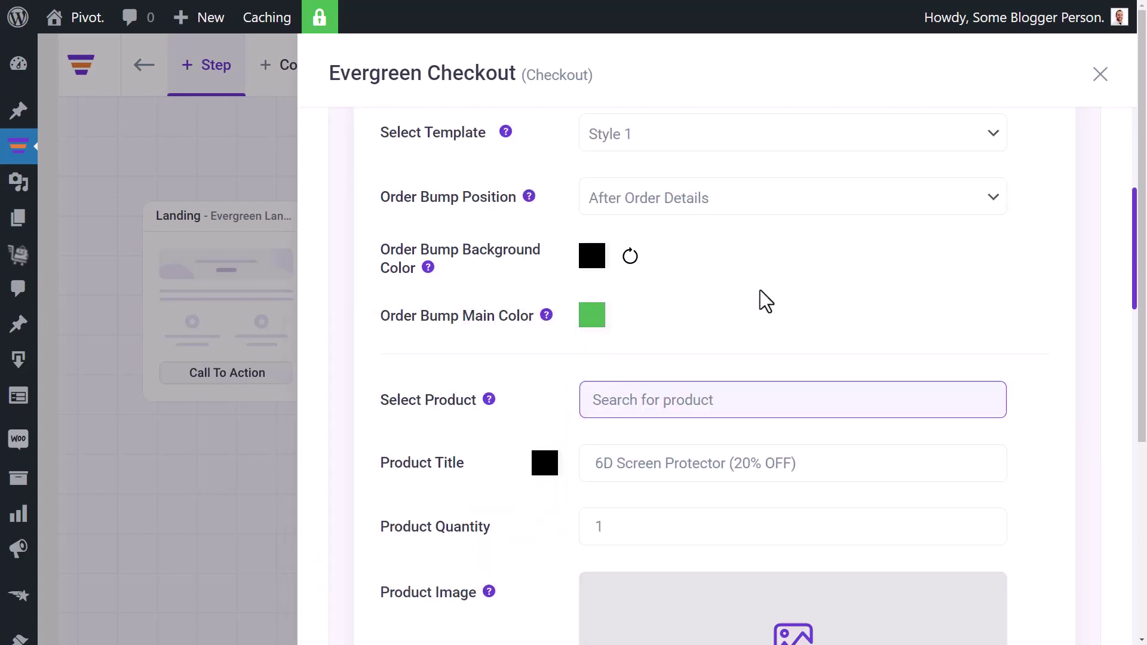
# Step: Search for "tips" and select 50 Tips to WIN AT LIFE as the order bump's product
pyautogui.click(687, 401)
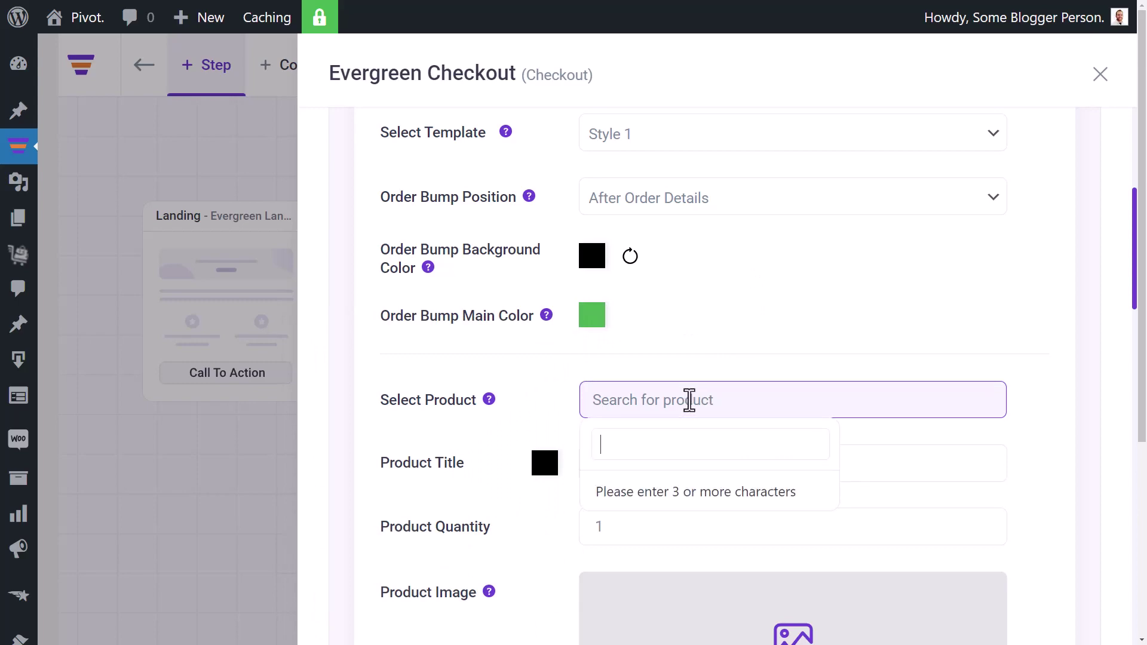
pyautogui.write('tips')
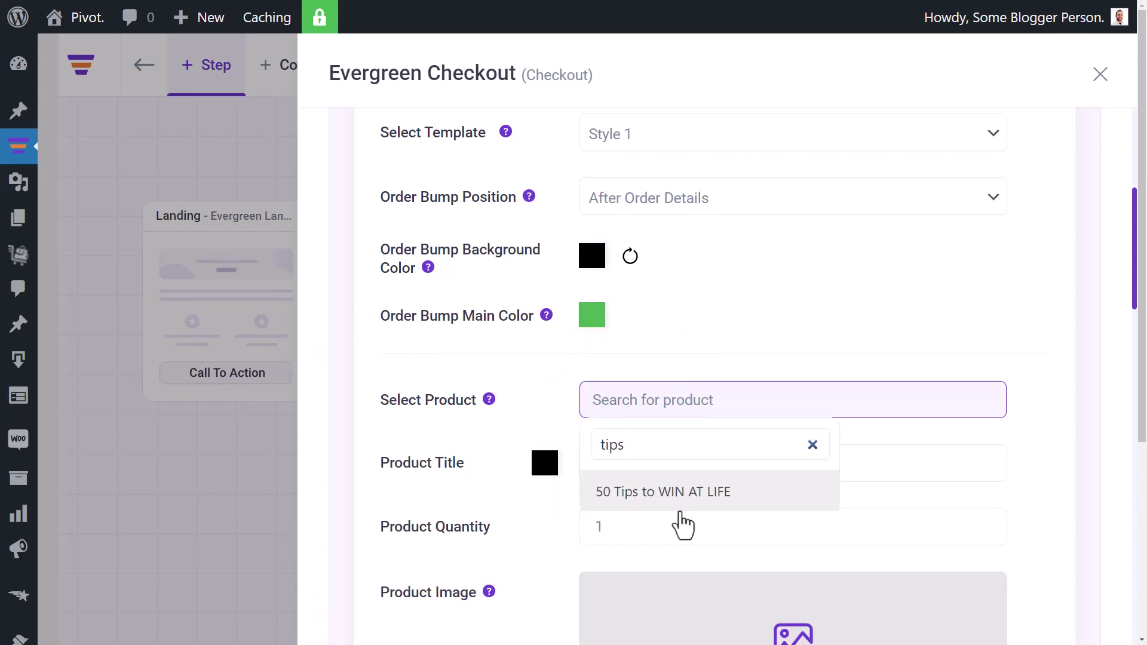
pyautogui.click(681, 502)
pyautogui.scroll(-3, 663, 382)
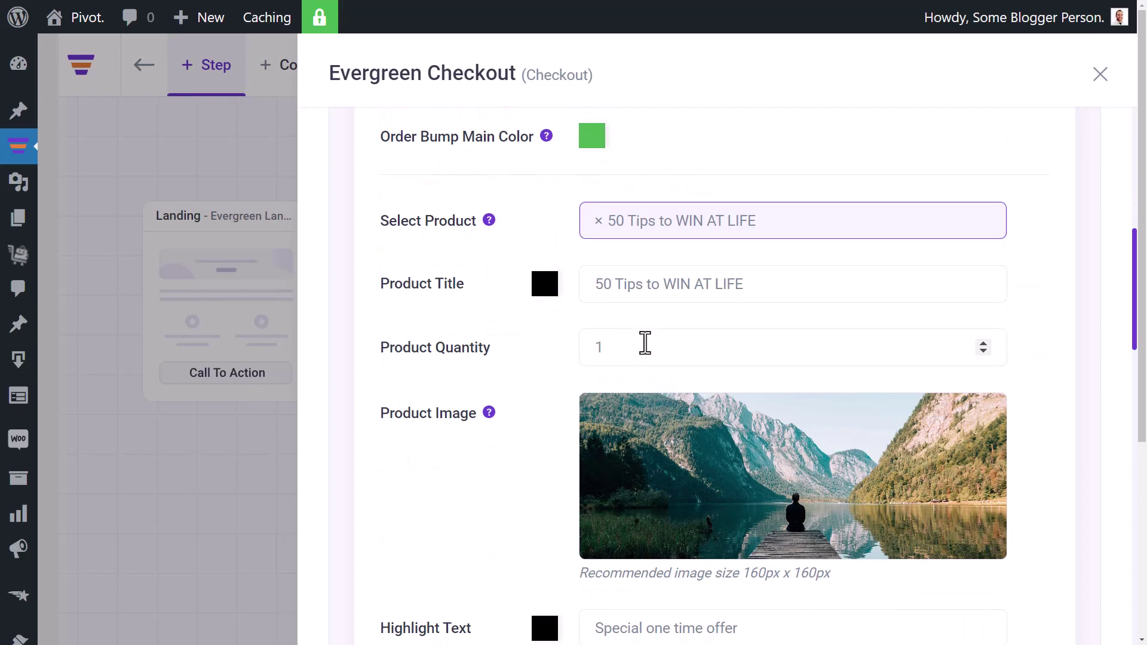
# Step: Replace the order bump's product description with "Get this book 50% off with your order!"
pyautogui.scroll(-6, 643, 251)
pyautogui.scroll(-3, 639, 293)
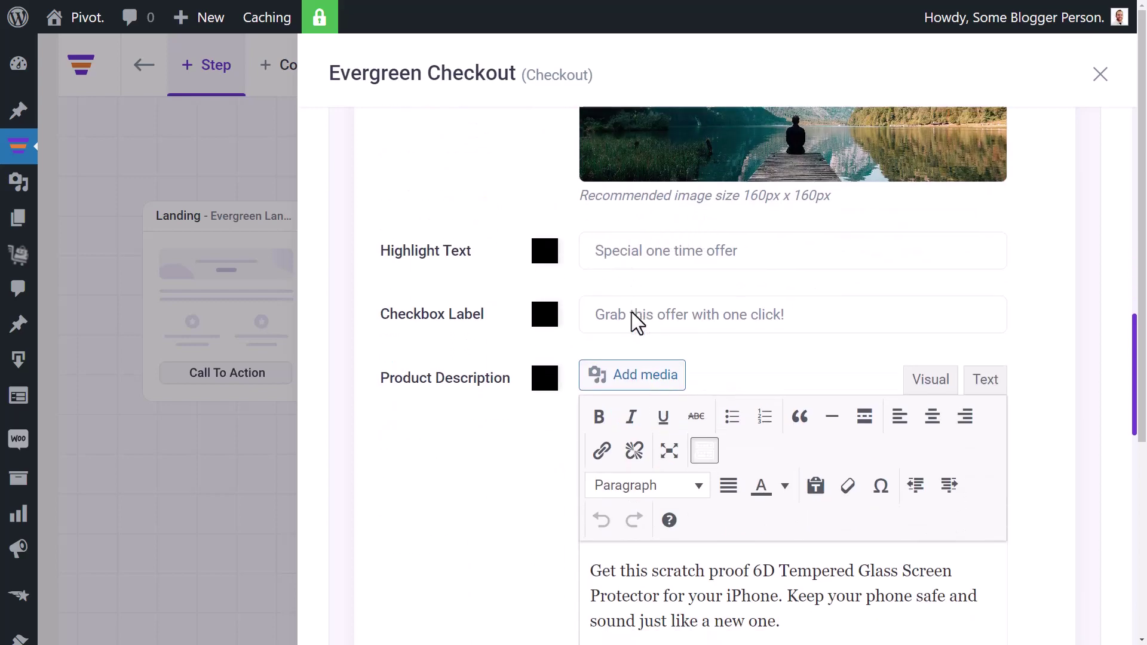
pyautogui.moveTo(825, 517); pyautogui.dragTo(560, 438)
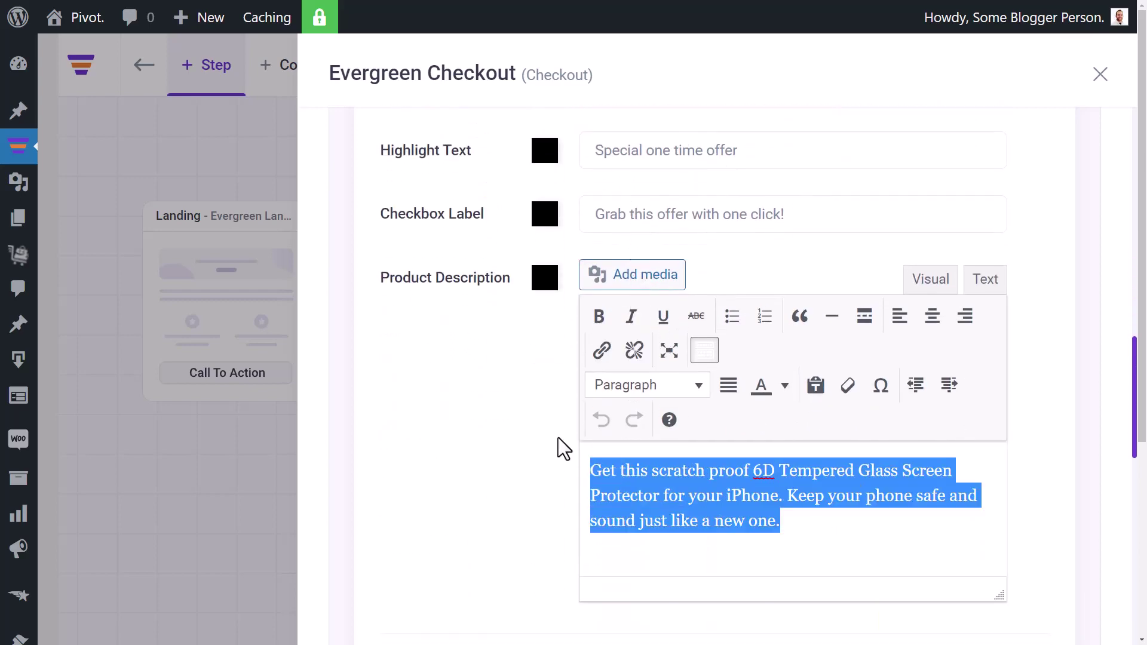
pyautogui.write('Get this book 50% off with your order!')
# Step: Give the order bump a percentage discount of 50 applied to the regular price
pyautogui.scroll(-5, 687, 334)
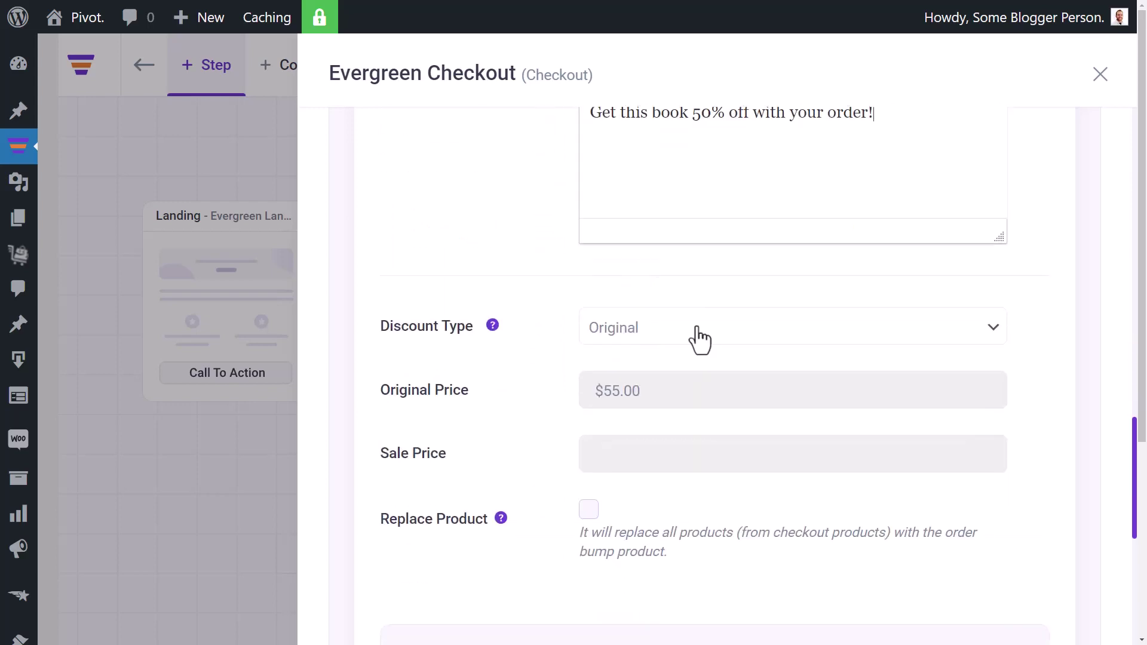
pyautogui.click(655, 334)
pyautogui.click(647, 378)
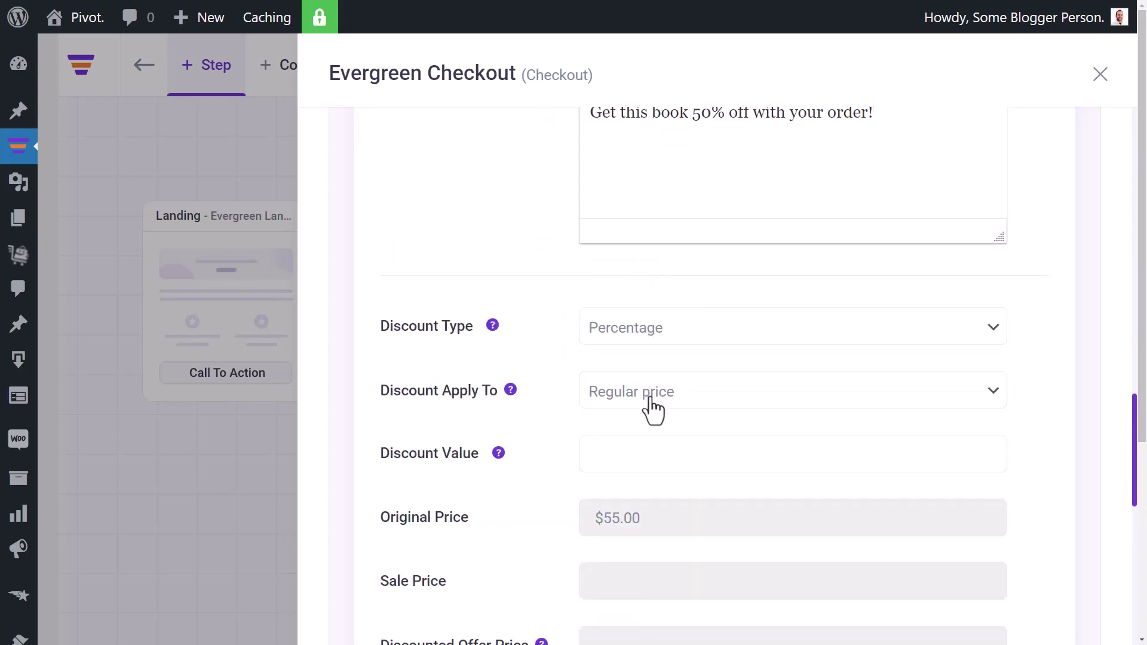
pyautogui.click(653, 402)
pyautogui.click(642, 418)
pyautogui.scroll(-2, 514, 505)
pyautogui.scroll(-1, 598, 388)
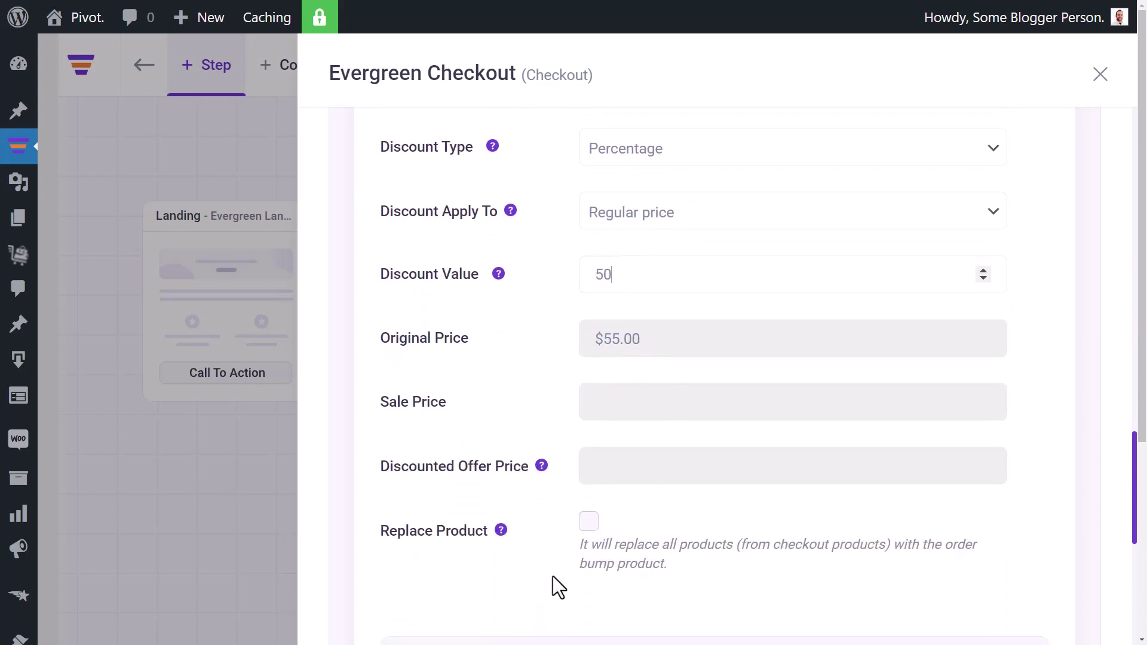
# Step: Correct the order bump's name to "Add this at a discount!", then save the changes and close the checkout settings
pyautogui.scroll(10, 554, 576)
pyautogui.scroll(4, 558, 568)
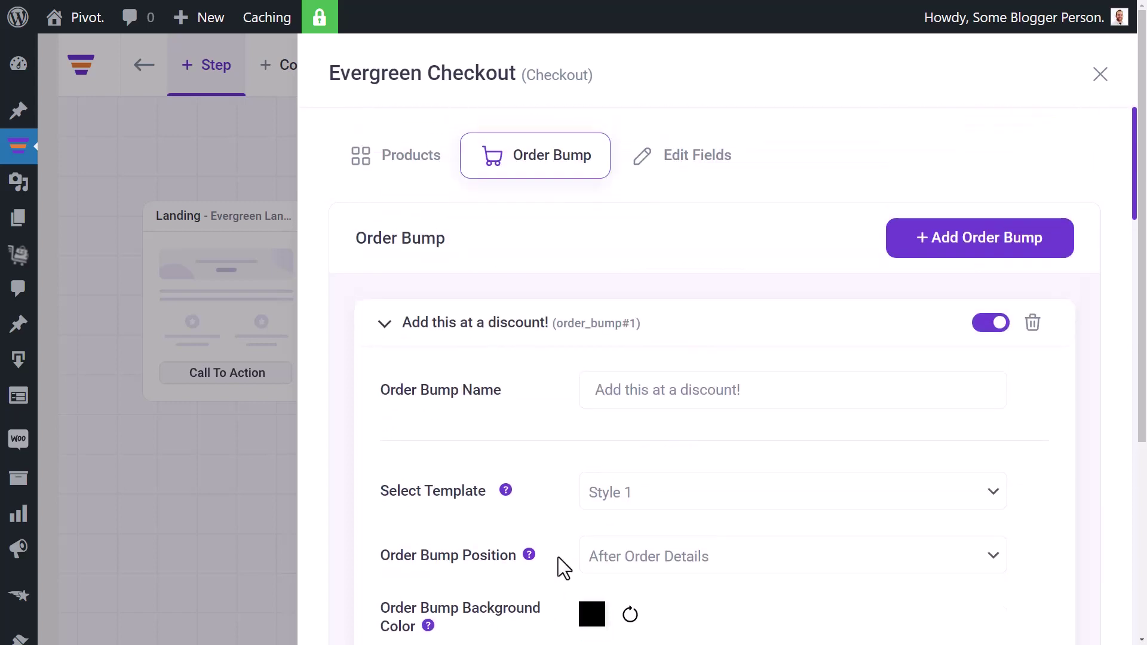
pyautogui.scroll(-12, 584, 346)
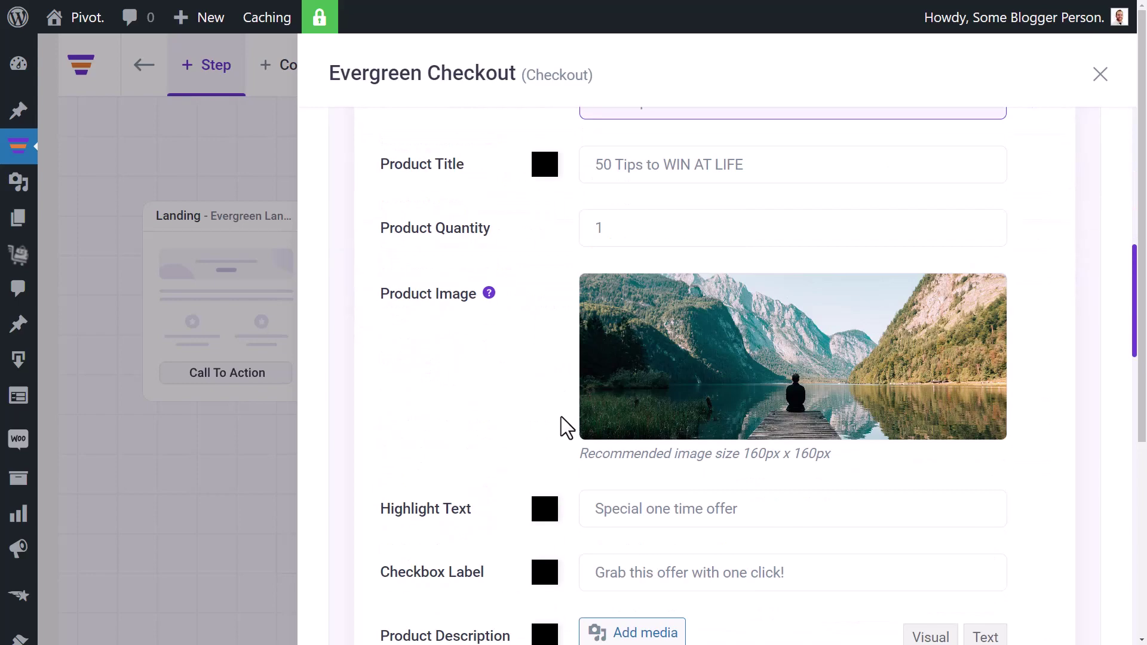
pyautogui.scroll(-10, 563, 445)
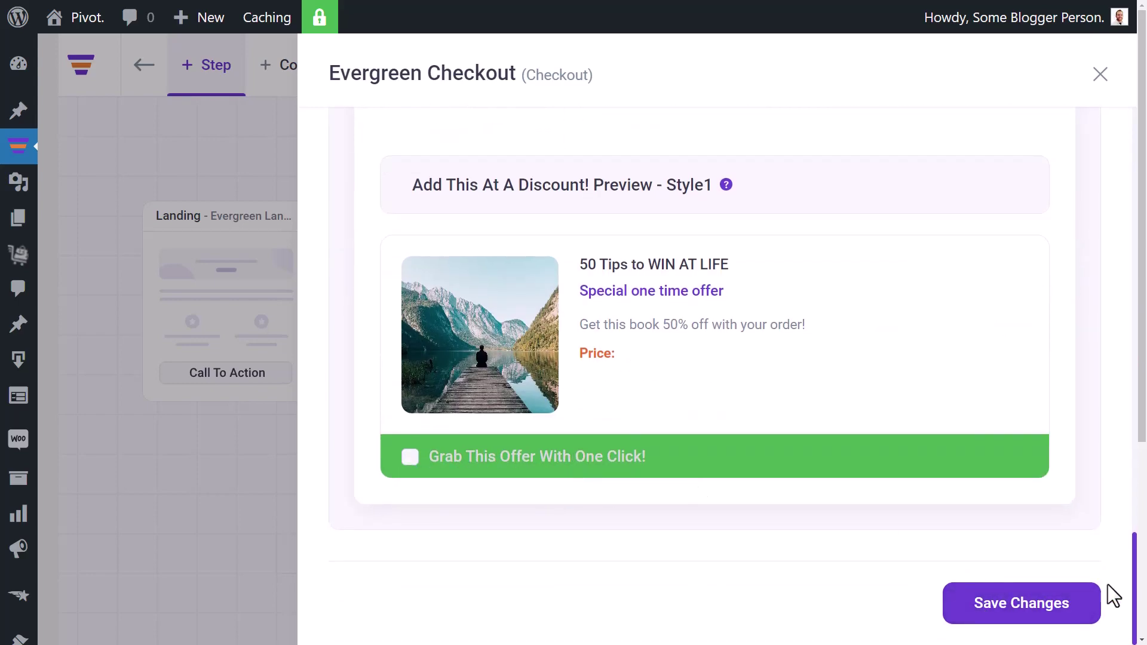
pyautogui.click(1057, 610)
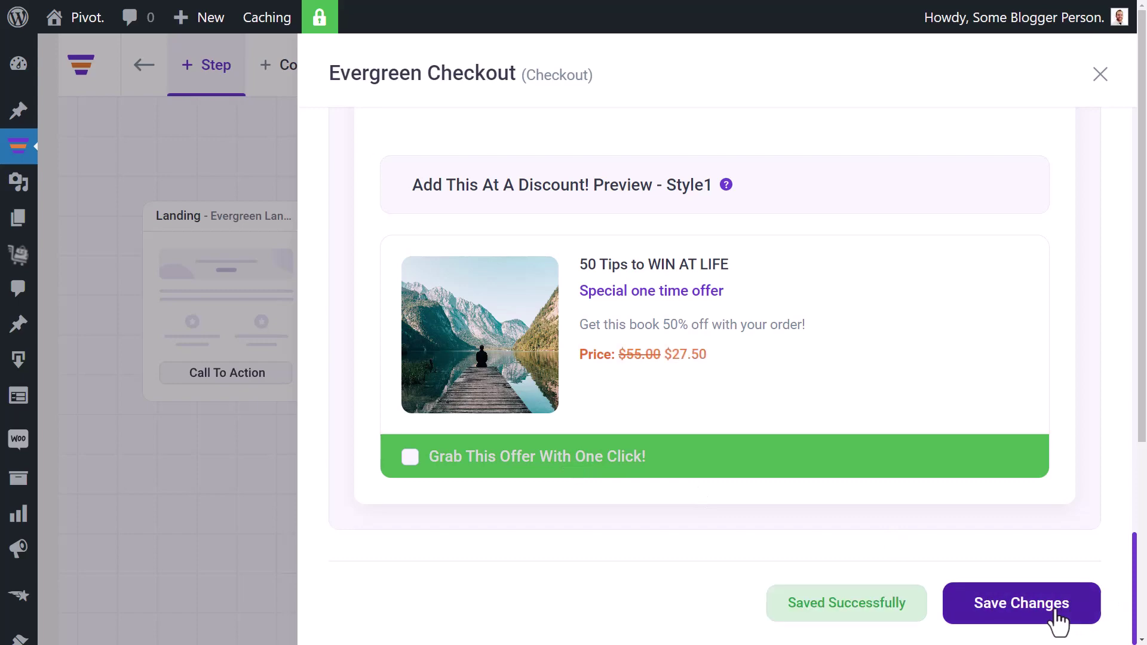
pyautogui.click(1099, 77)
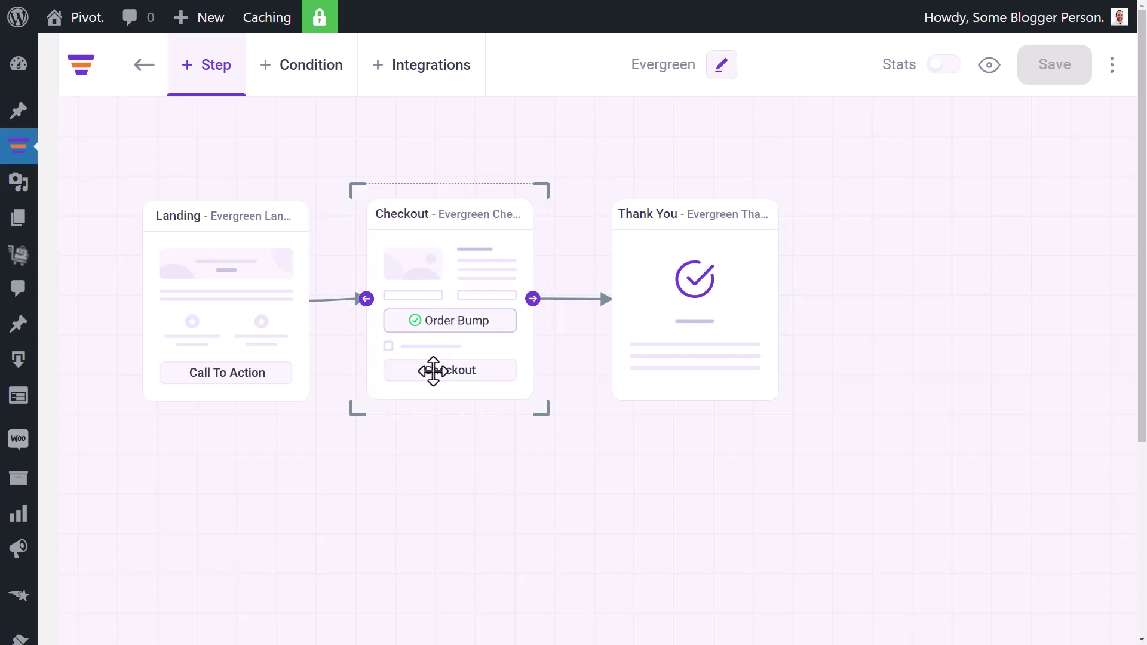
# Step: Reopen the Checkout step's settings and show its billing fields for editing, with the page zoomed out to fit the full table
pyautogui.moveTo(432, 245)
pyautogui.click(384, 159)
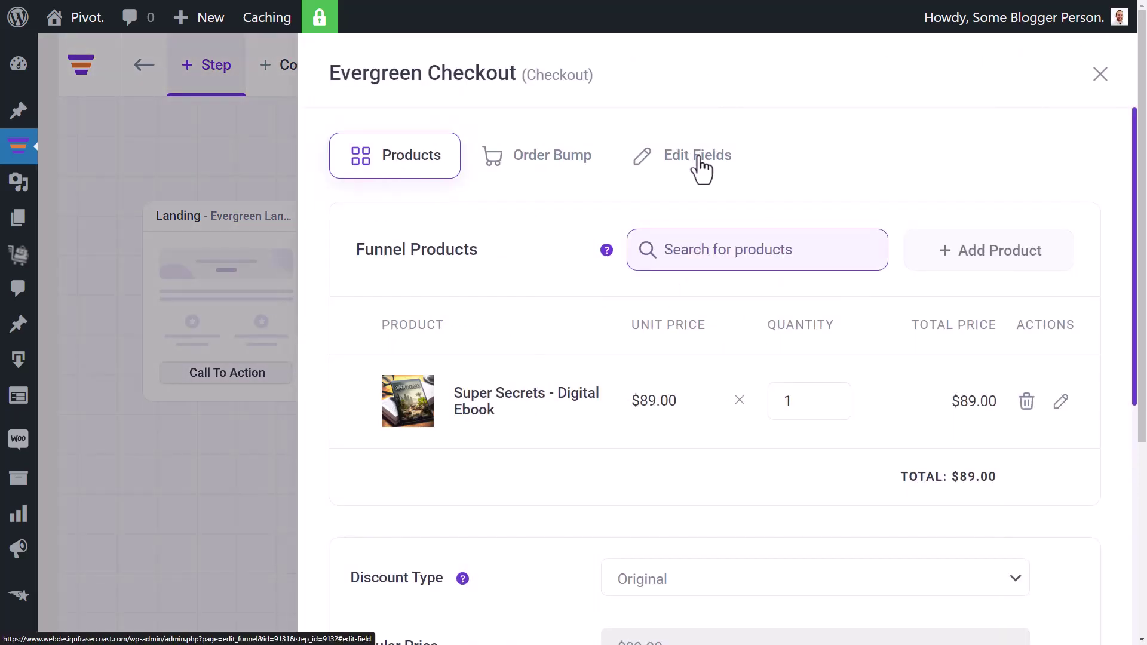
pyautogui.click(698, 167)
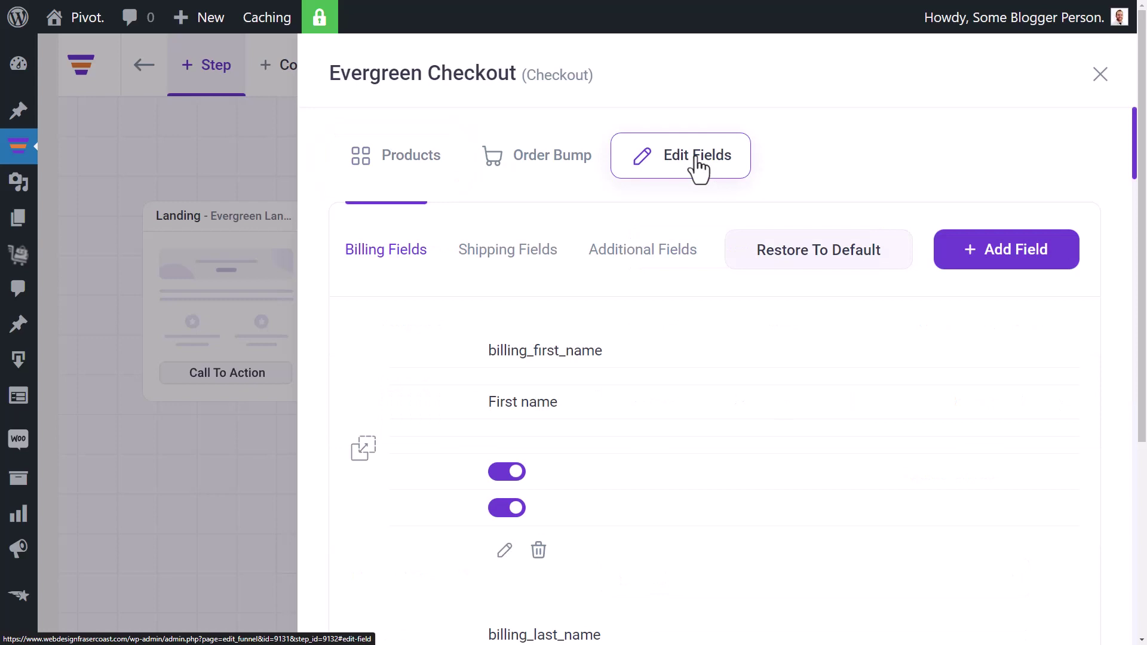
pyautogui.scroll(-5, 645, 304)
pyautogui.scroll(4, 684, 344)
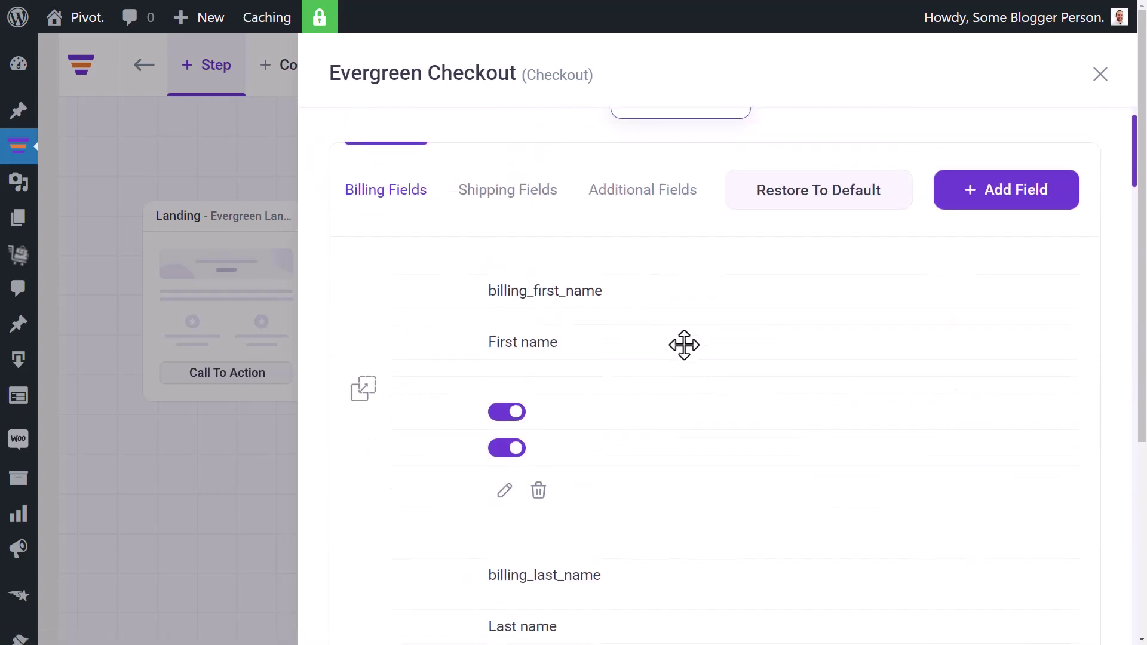
pyautogui.hotkey('ctrl', '-')
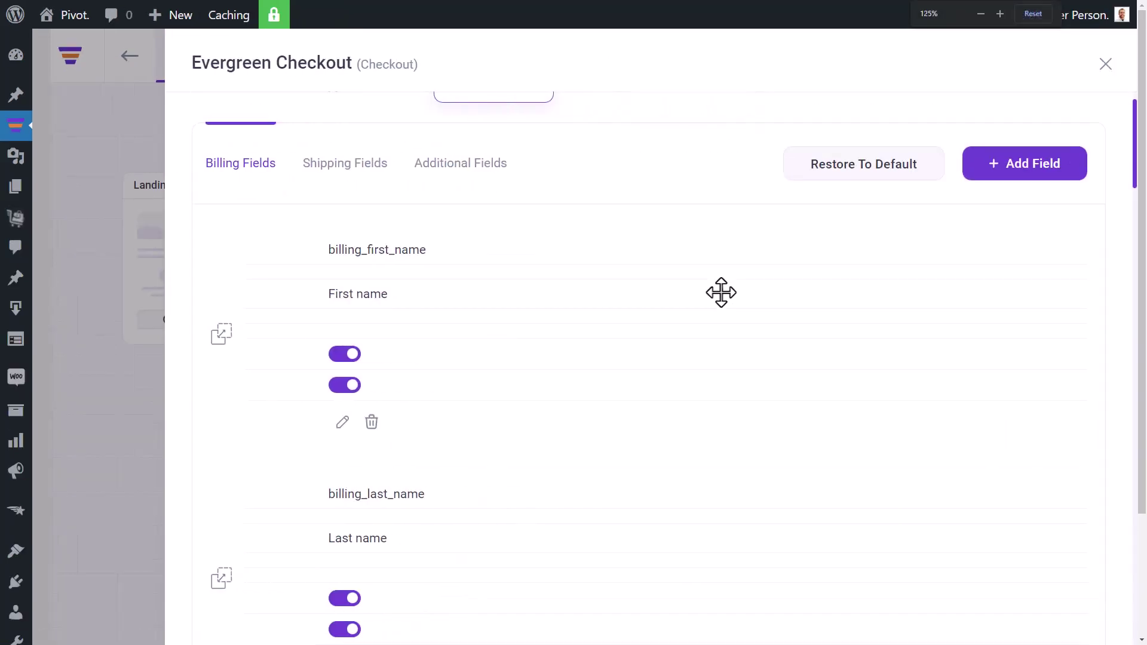
pyautogui.hotkey('ctrl', '-')
pyautogui.hotkey('ctrl', '-')
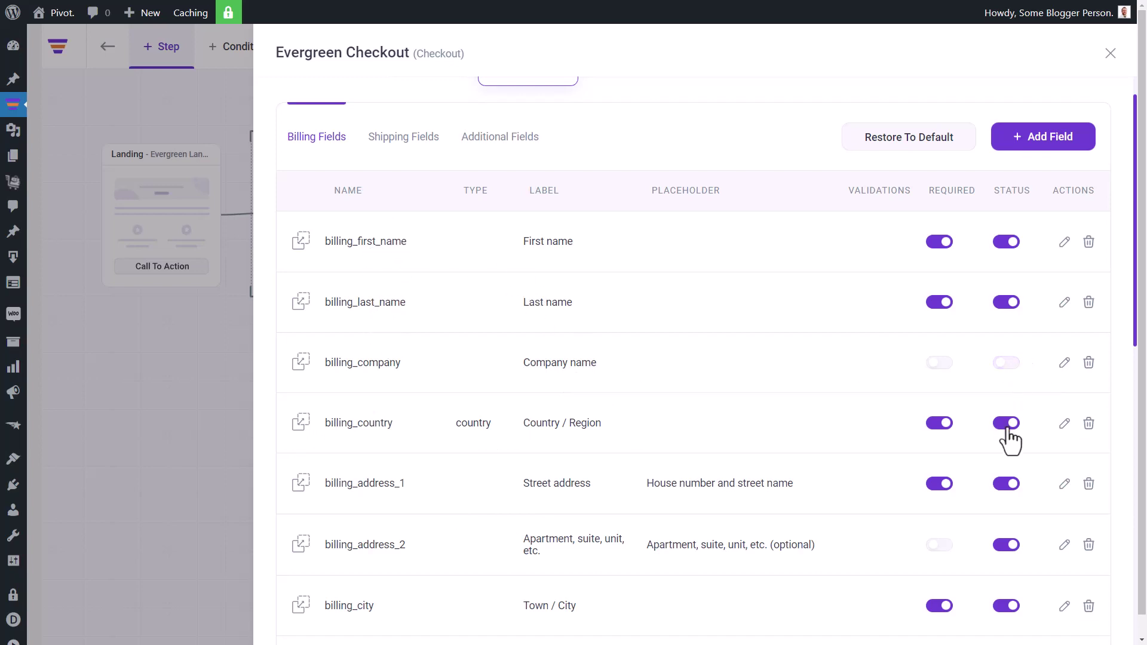
# Step: Disable the Country / Region billing field, including its required setting, and make the billing last name optional
pyautogui.click(941, 435)
pyautogui.click(998, 435)
pyautogui.click(944, 310)
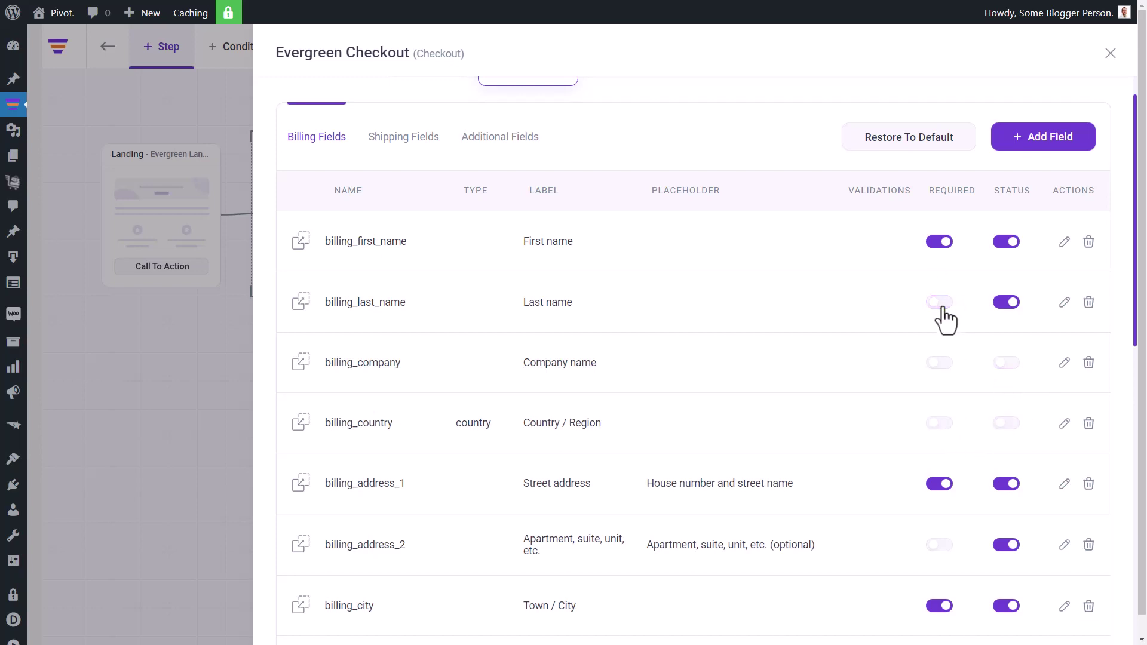
# Step: Disable the billing fields for street address, apartment, town/city, state/county and postcode/ZIP, and make them all not required
pyautogui.scroll(-2, 941, 316)
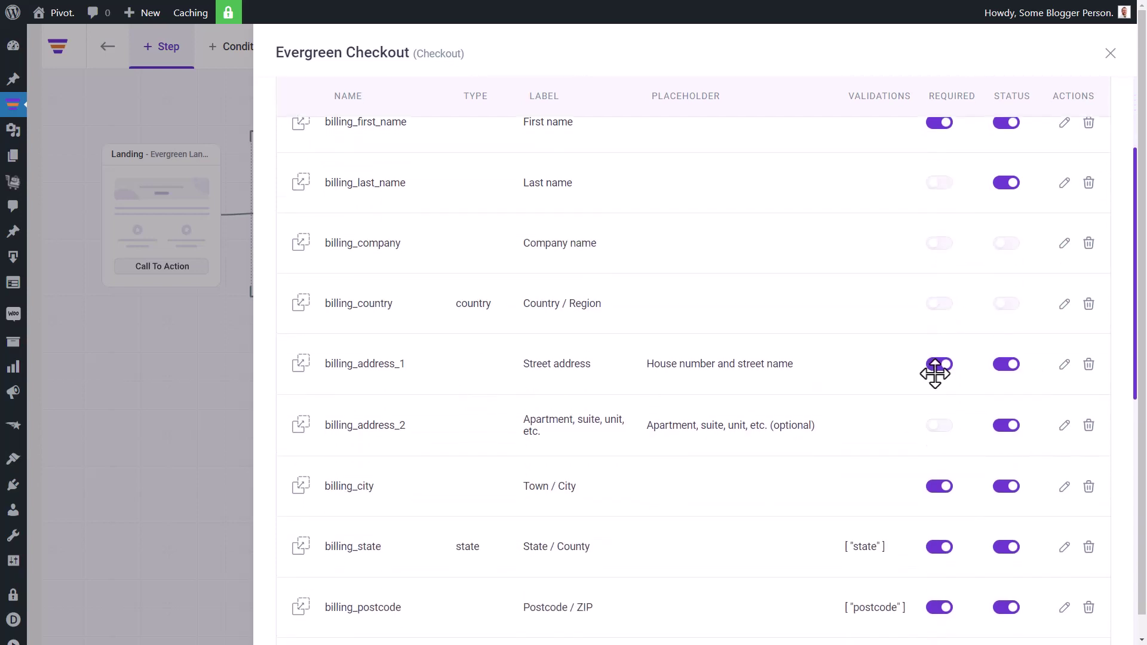
pyautogui.click(940, 365)
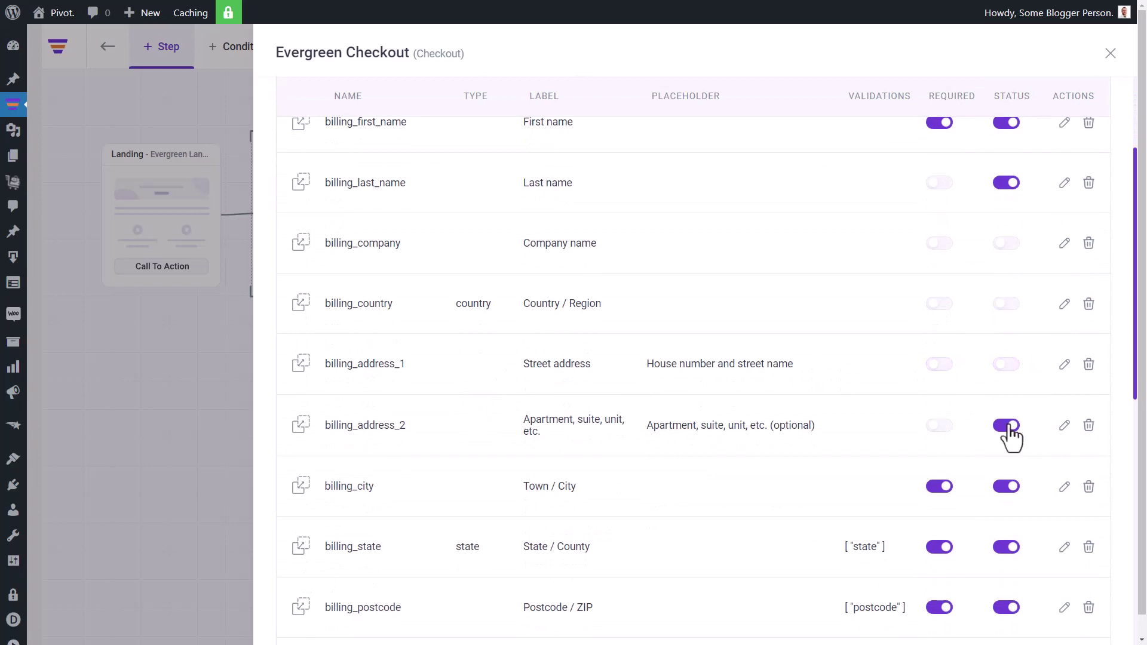
pyautogui.click(1007, 426)
pyautogui.click(939, 485)
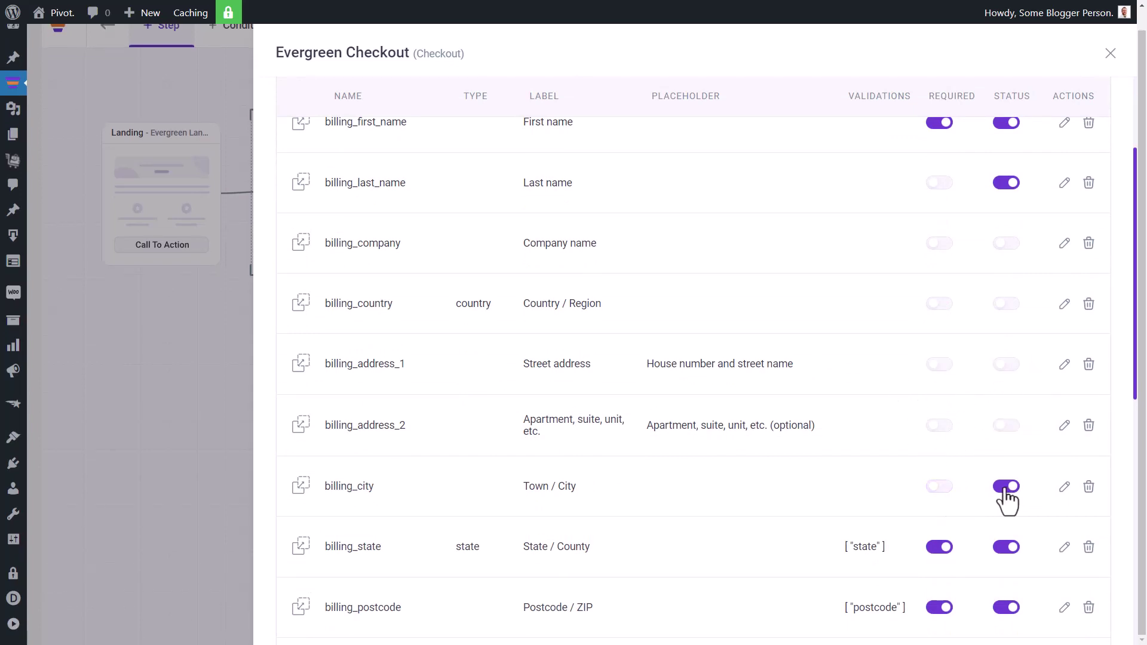
pyautogui.click(1006, 489)
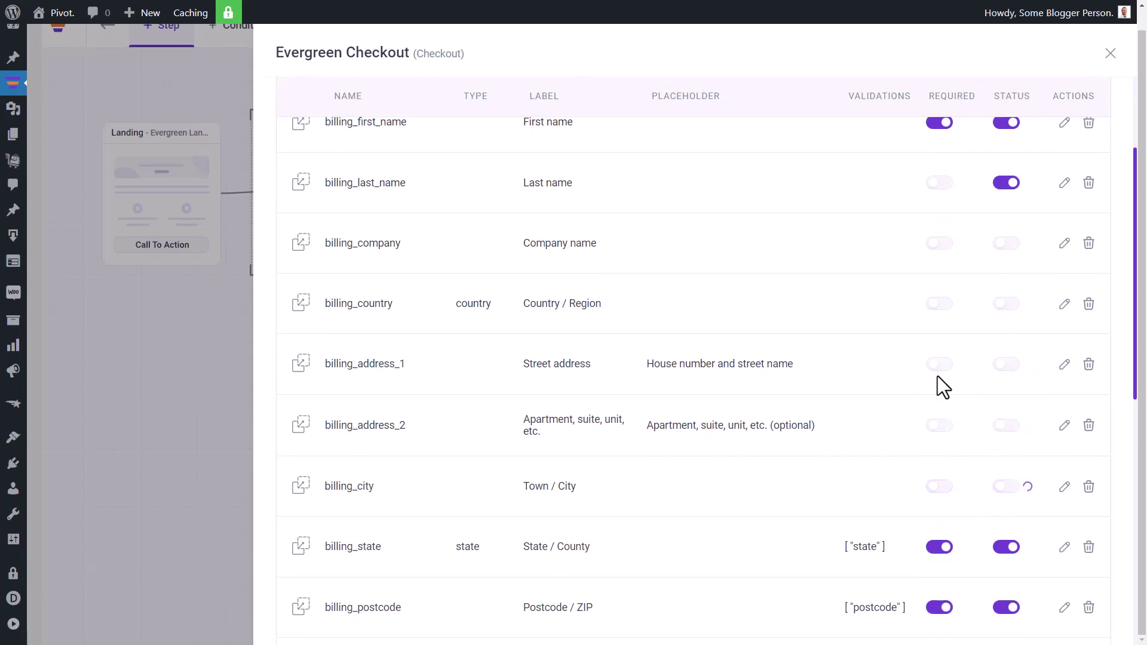
pyautogui.click(949, 548)
pyautogui.click(940, 608)
pyautogui.click(1007, 607)
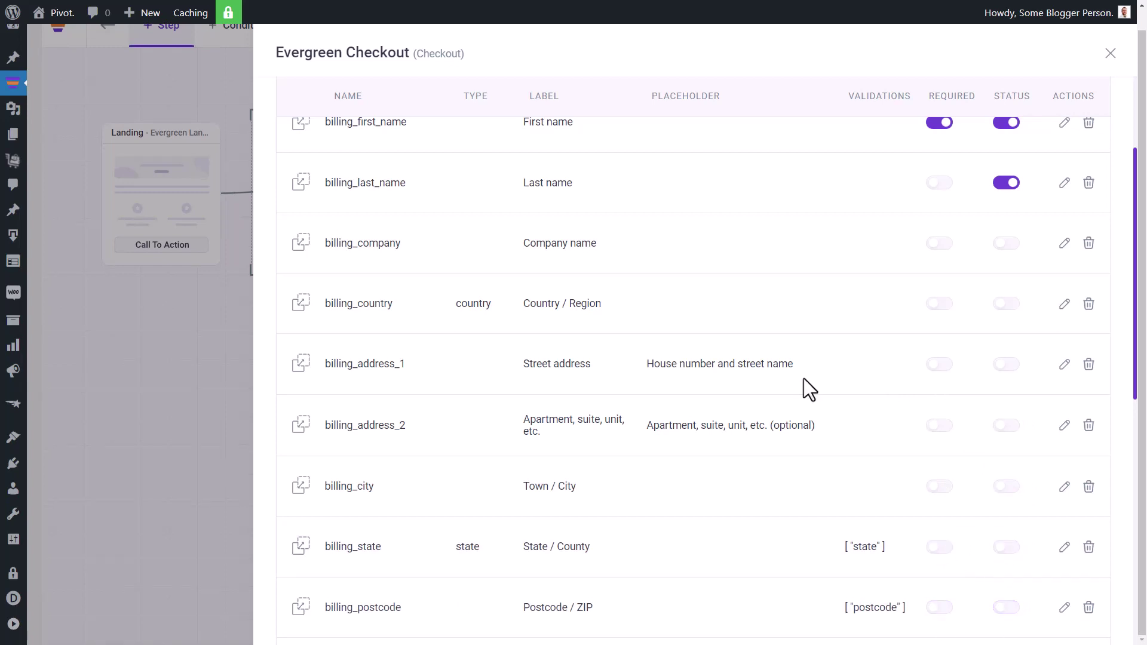
# Step: Disable every shipping field of the checkout, from first name through postcode/ZIP, and make them all not required
pyautogui.scroll(3, 776, 383)
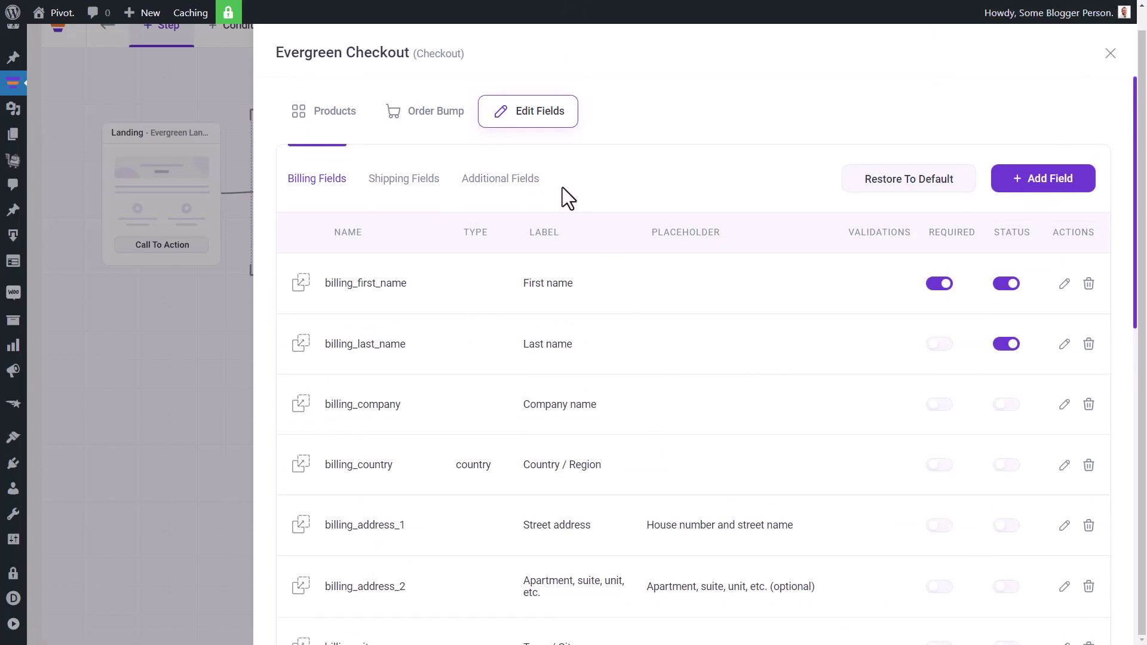
pyautogui.click(397, 182)
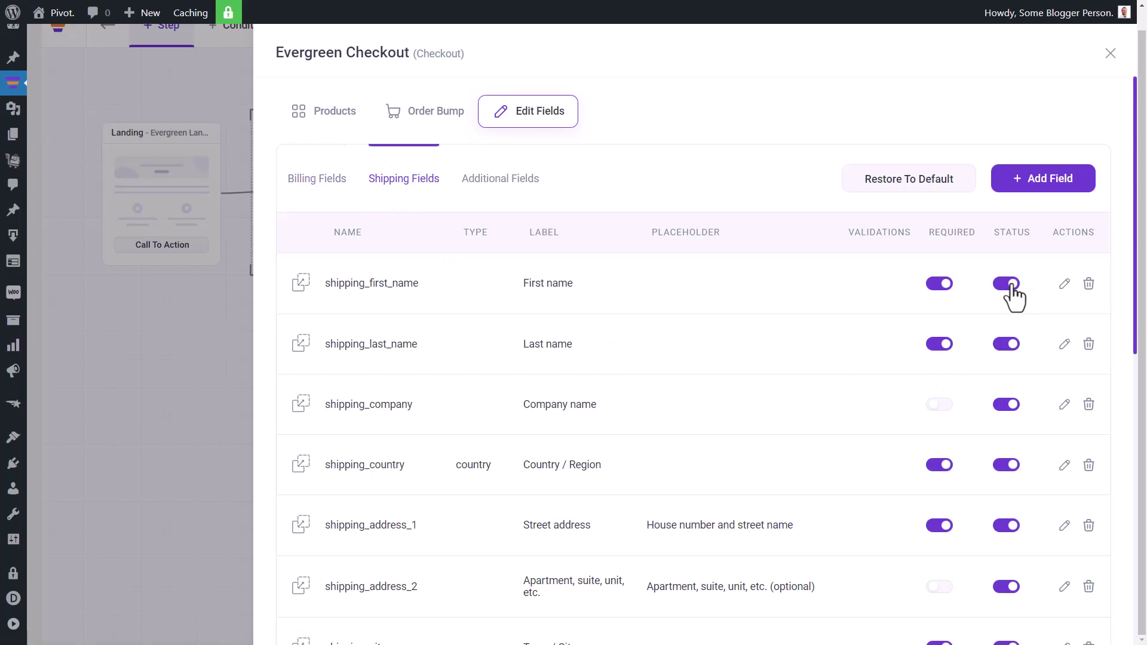
pyautogui.click(1009, 284)
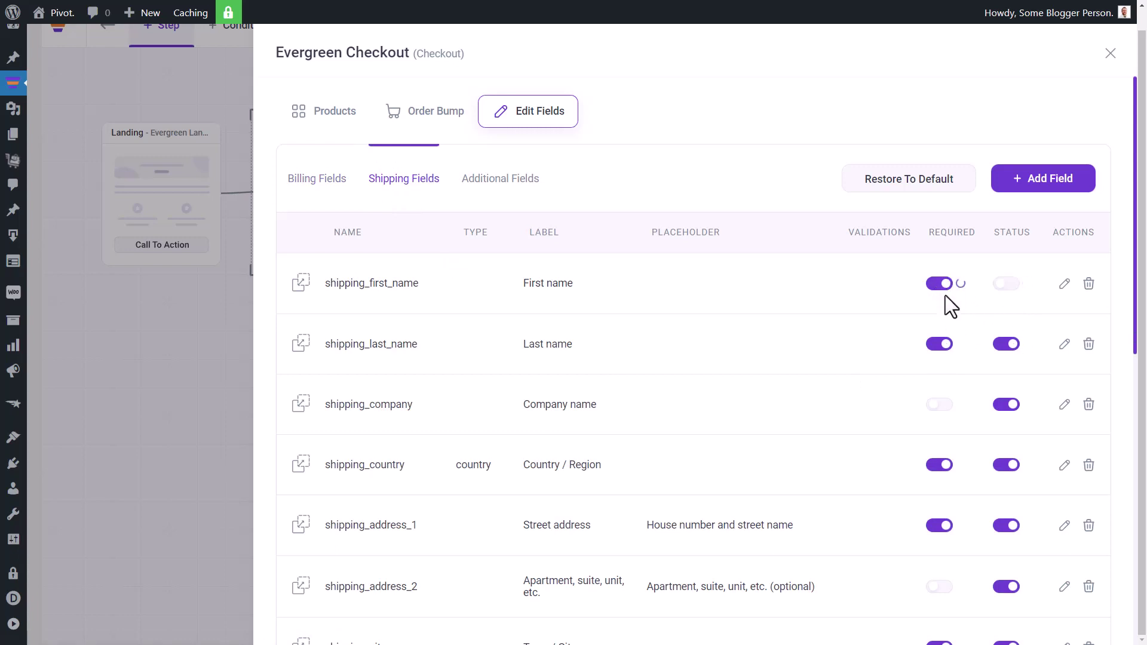
pyautogui.click(941, 347)
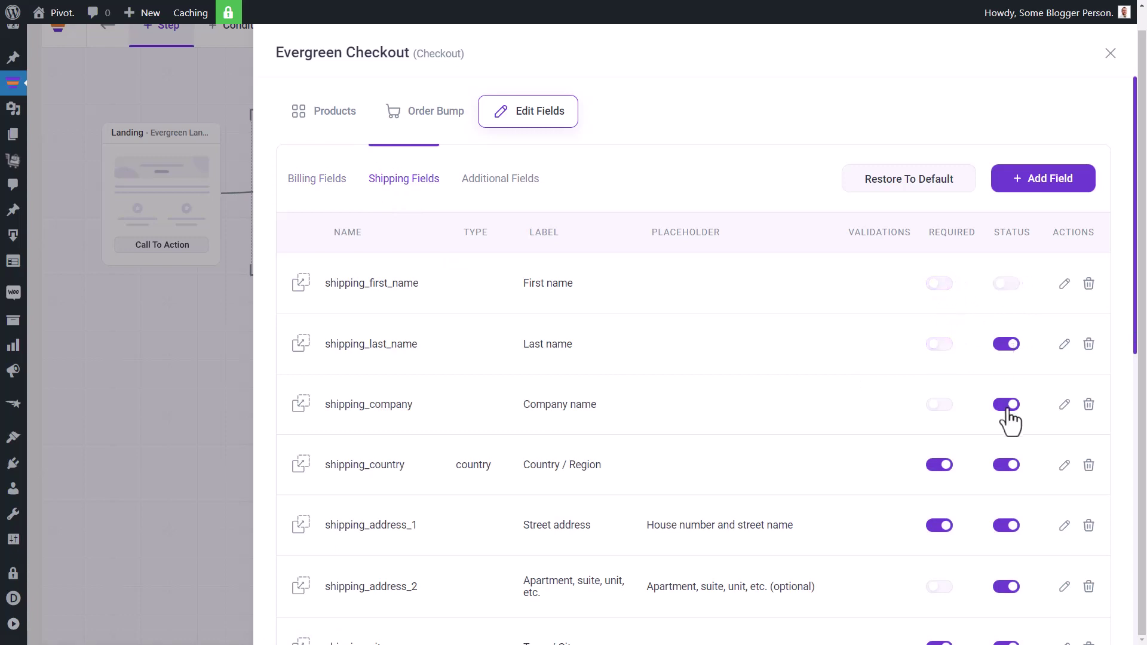
pyautogui.click(1009, 405)
pyautogui.click(1008, 465)
pyautogui.click(941, 465)
pyautogui.click(941, 526)
pyautogui.click(1009, 587)
pyautogui.scroll(-5, 1017, 594)
pyautogui.click(1009, 409)
pyautogui.click(1009, 470)
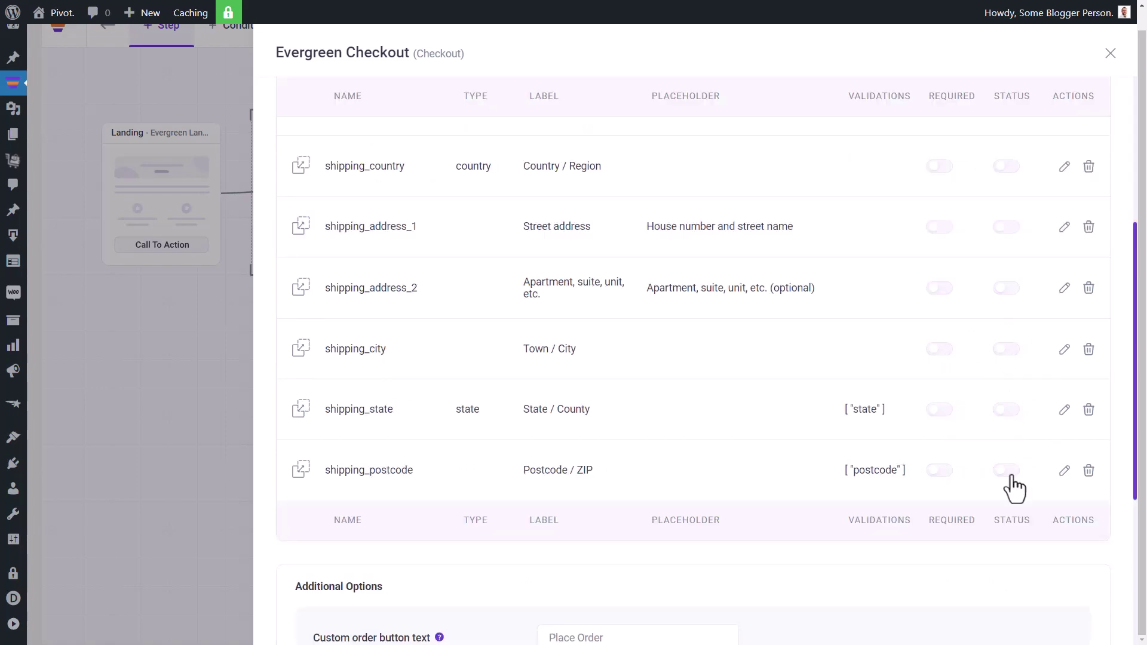
pyautogui.scroll(5, 1015, 490)
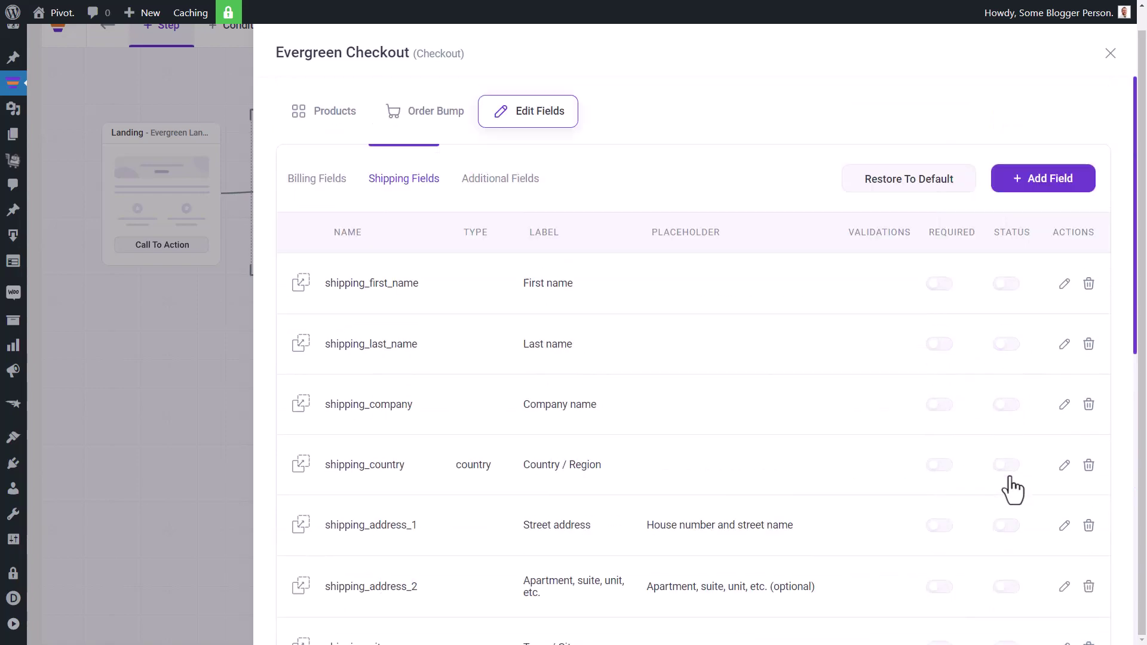
# Step: Review the checkout's additional fields and the options for custom order button text and section headings
pyautogui.click(528, 182)
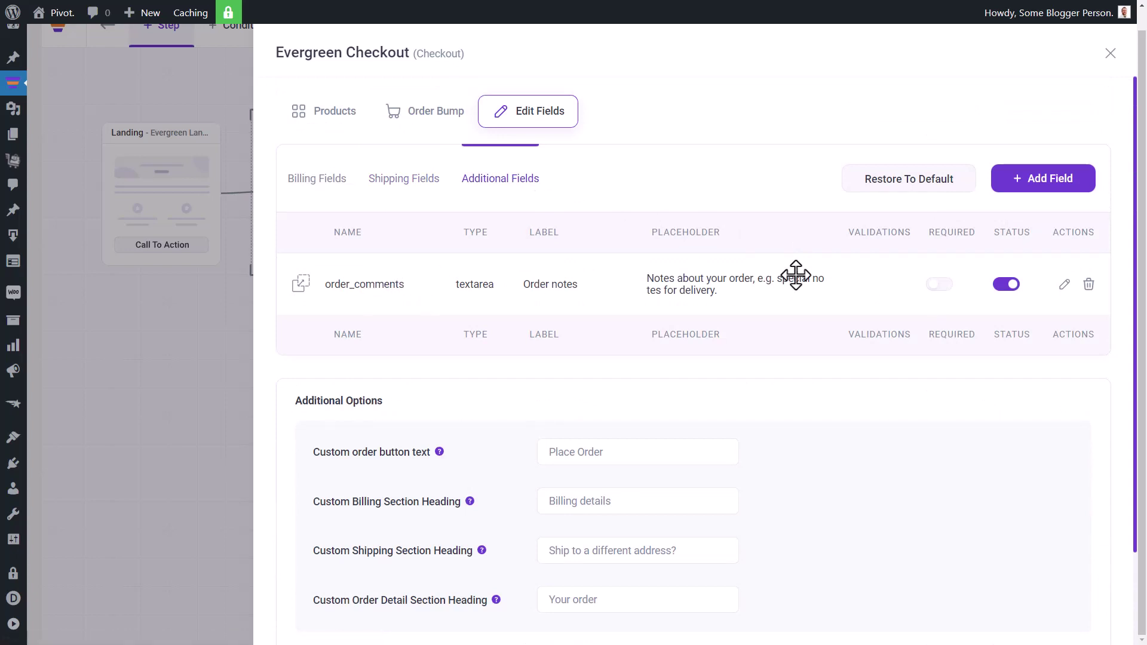
pyautogui.scroll(-2, 615, 333)
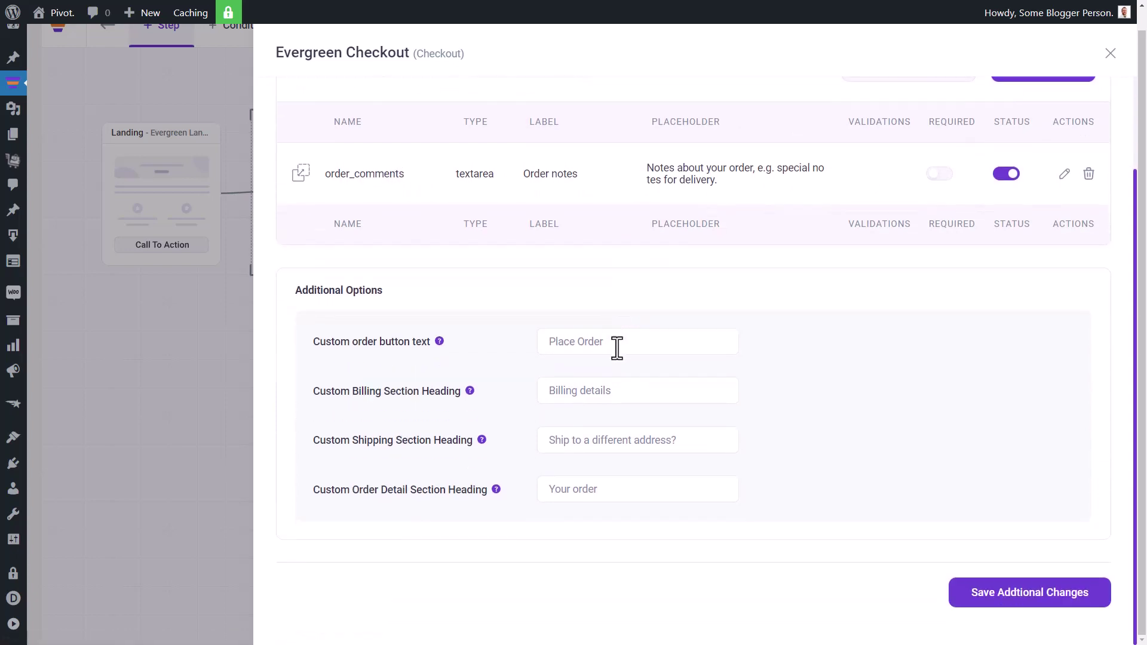
pyautogui.scroll(1, 617, 347)
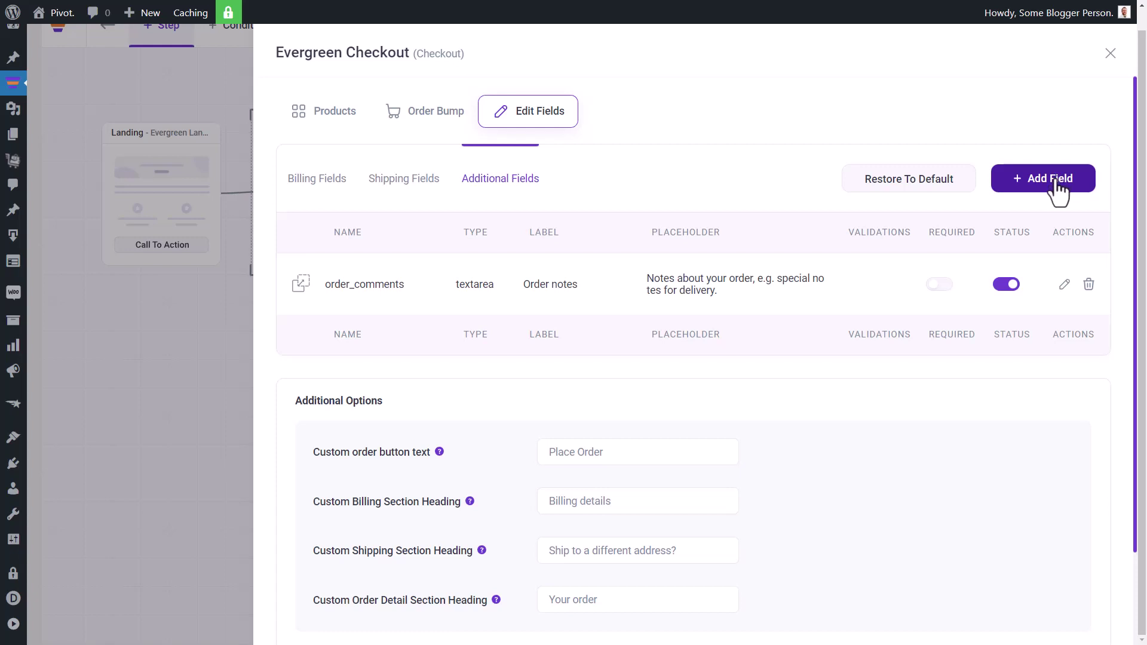
# Step: Enable page redirection for the Thank You step, redirecting after the page is viewed, and save the changes
pyautogui.click(1110, 55)
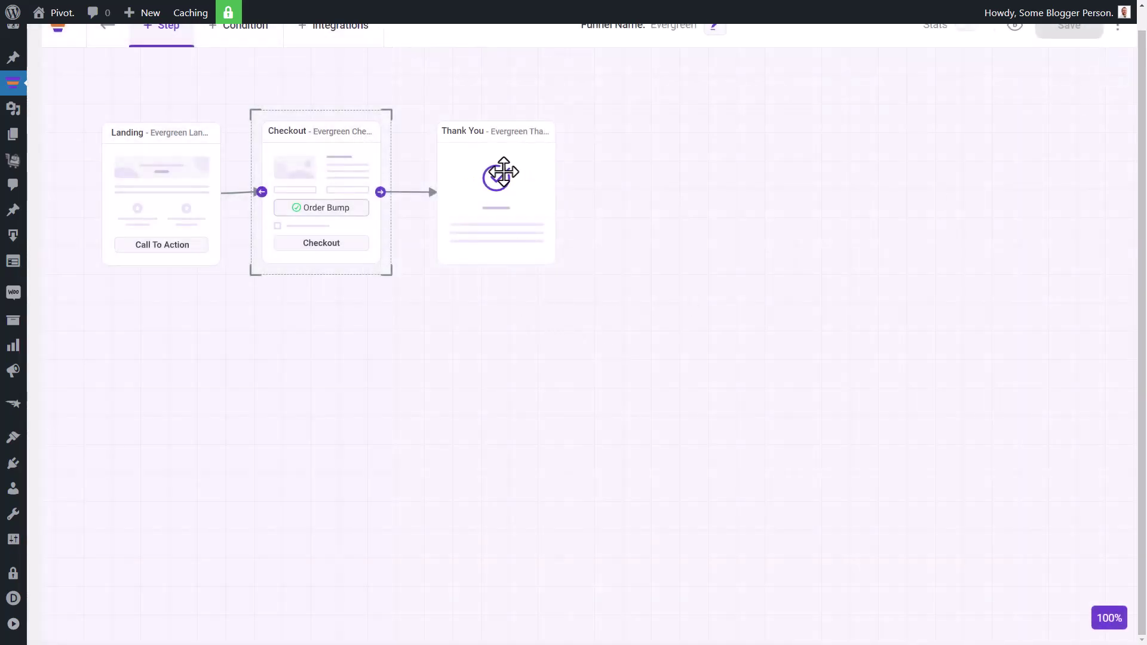
pyautogui.moveTo(503, 172)
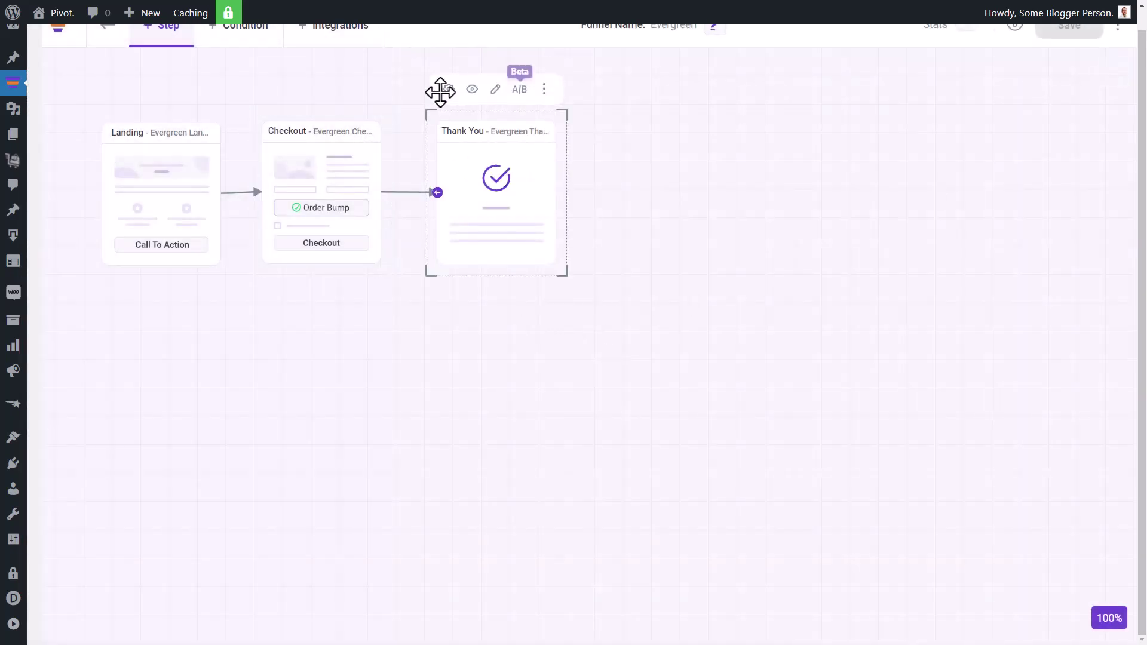
pyautogui.click(449, 90)
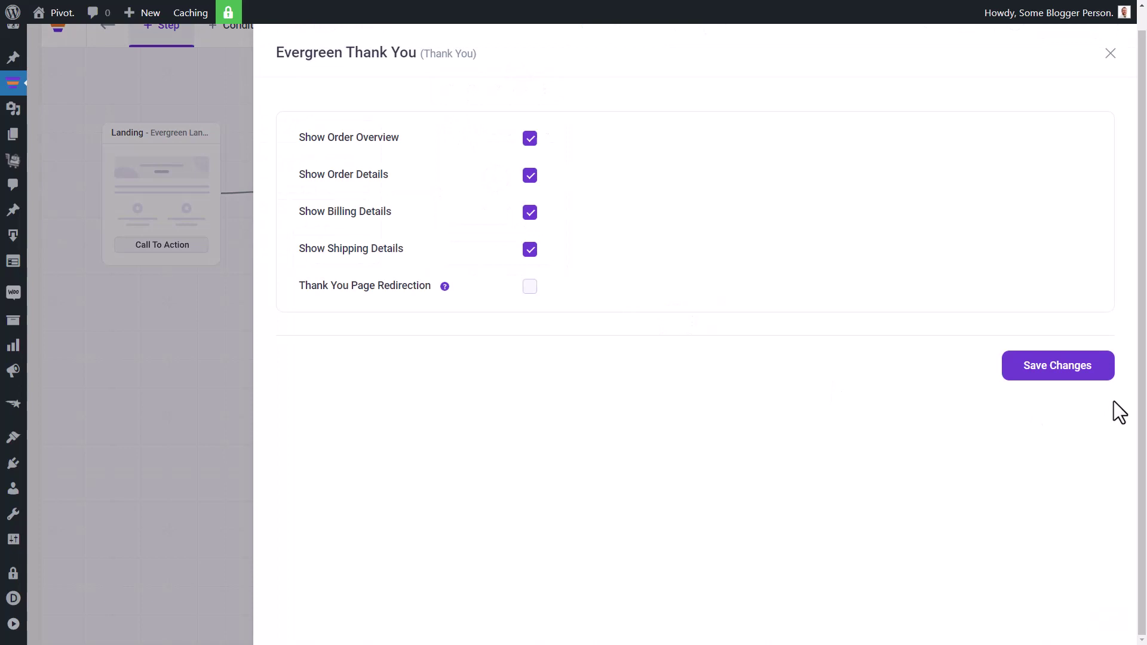
pyautogui.click(530, 287)
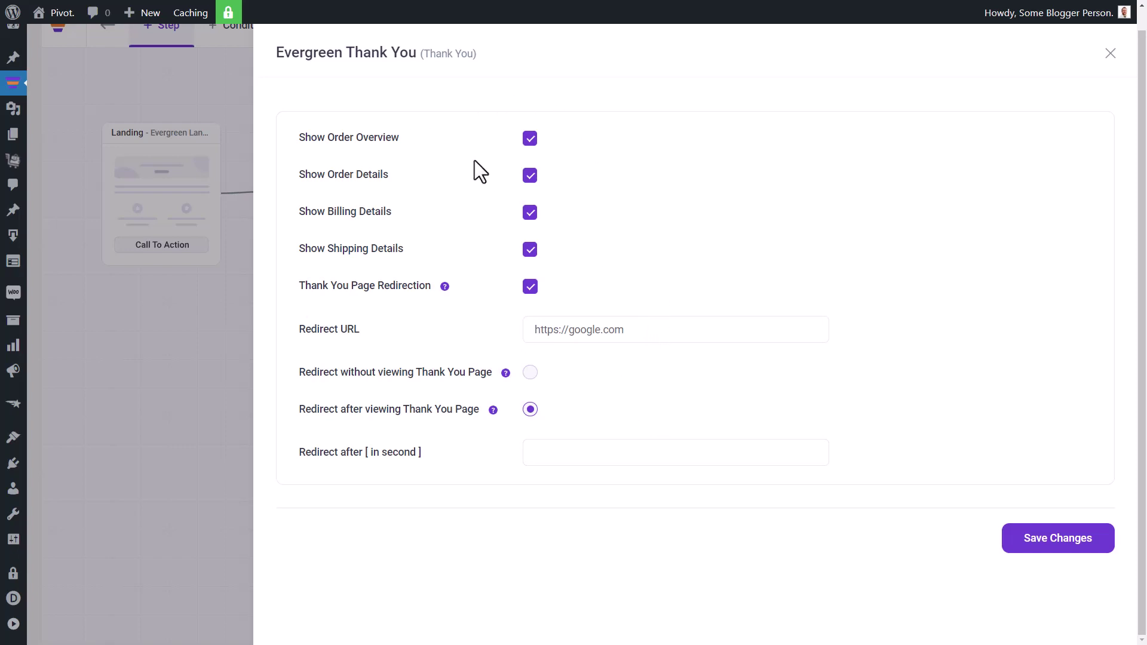
pyautogui.click(1043, 543)
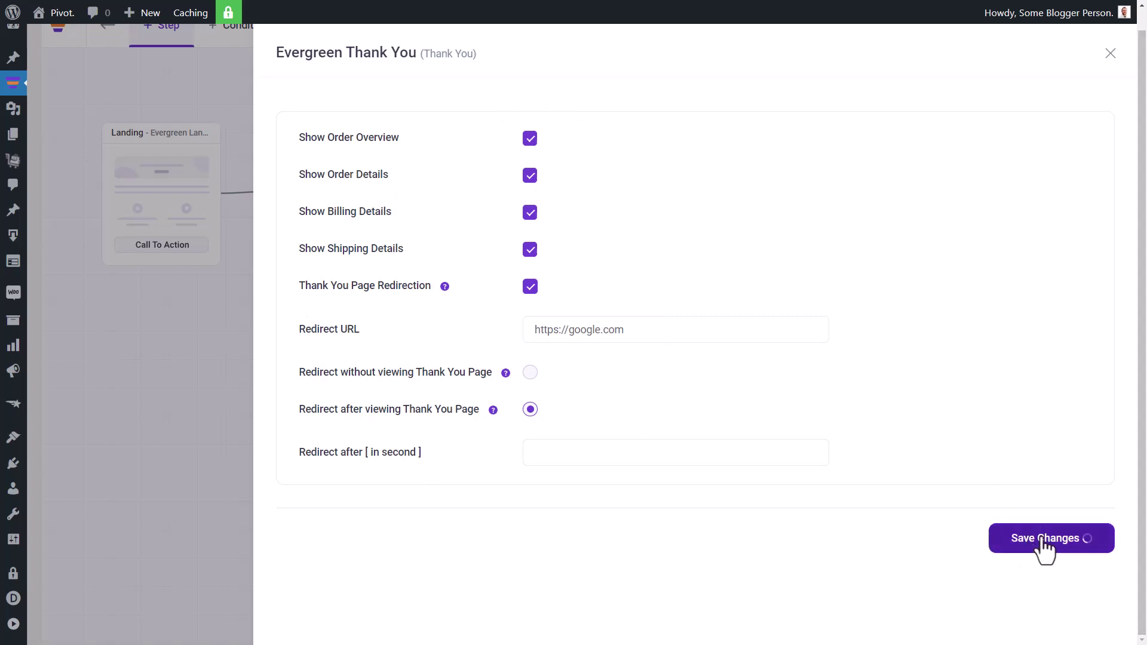
pyautogui.click(1110, 55)
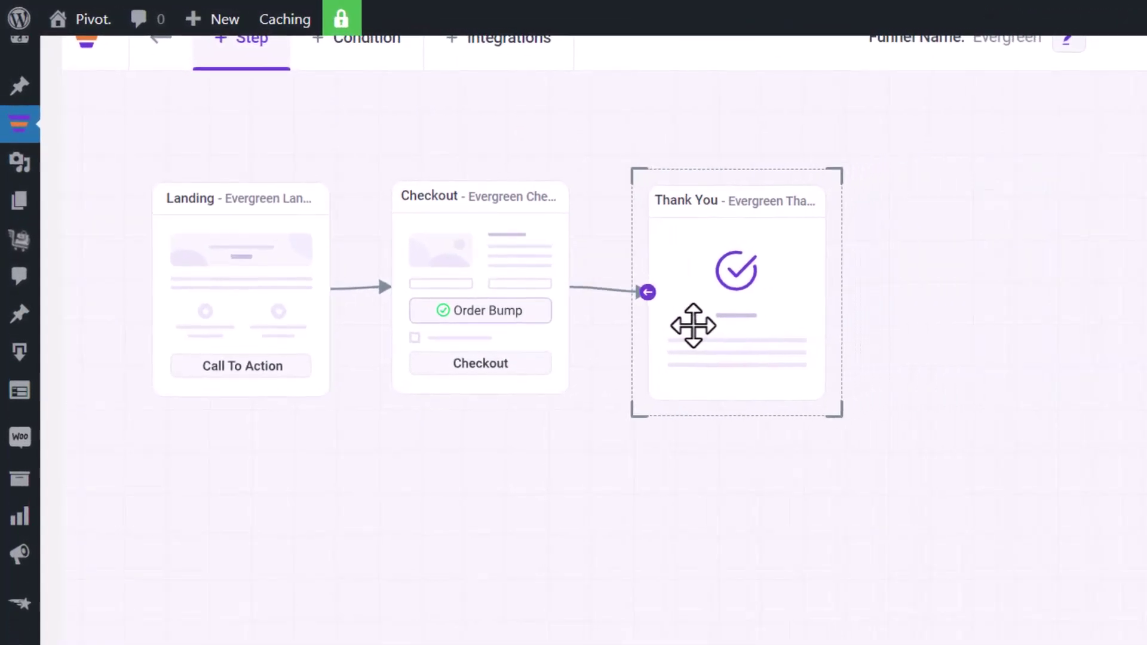
# Step: Move the Thank You step farther away from the Checkout step and place a condition in the gap between them
pyautogui.moveTo(694, 325); pyautogui.dragTo(970, 341)
pyautogui.scroll(1, 795, 463)
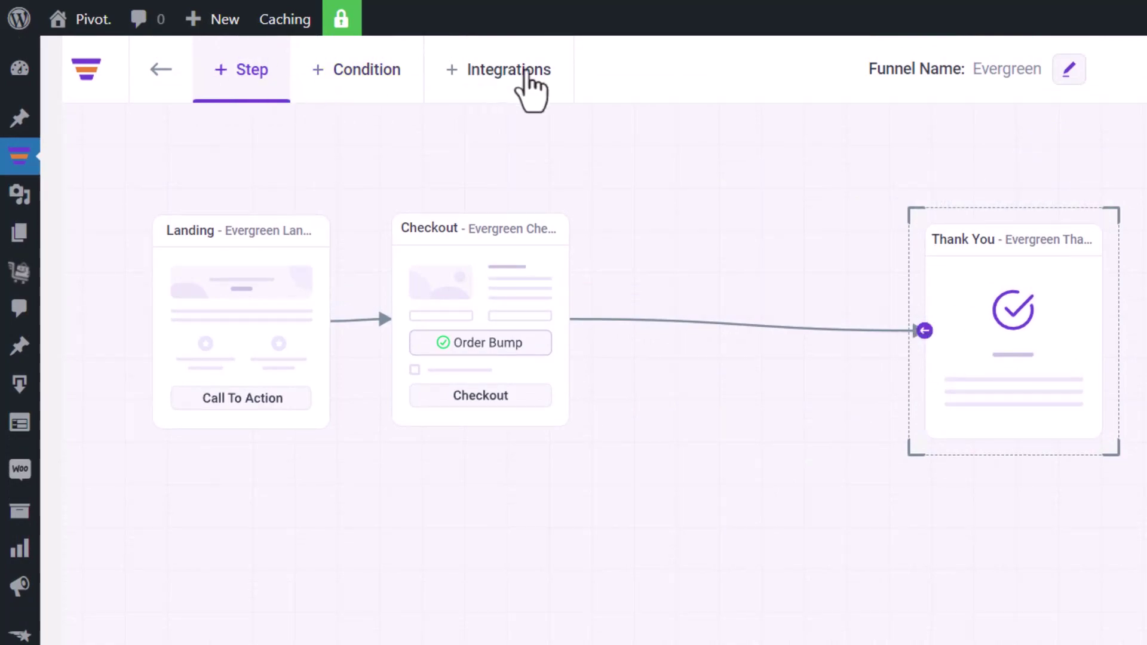
pyautogui.click(247, 80)
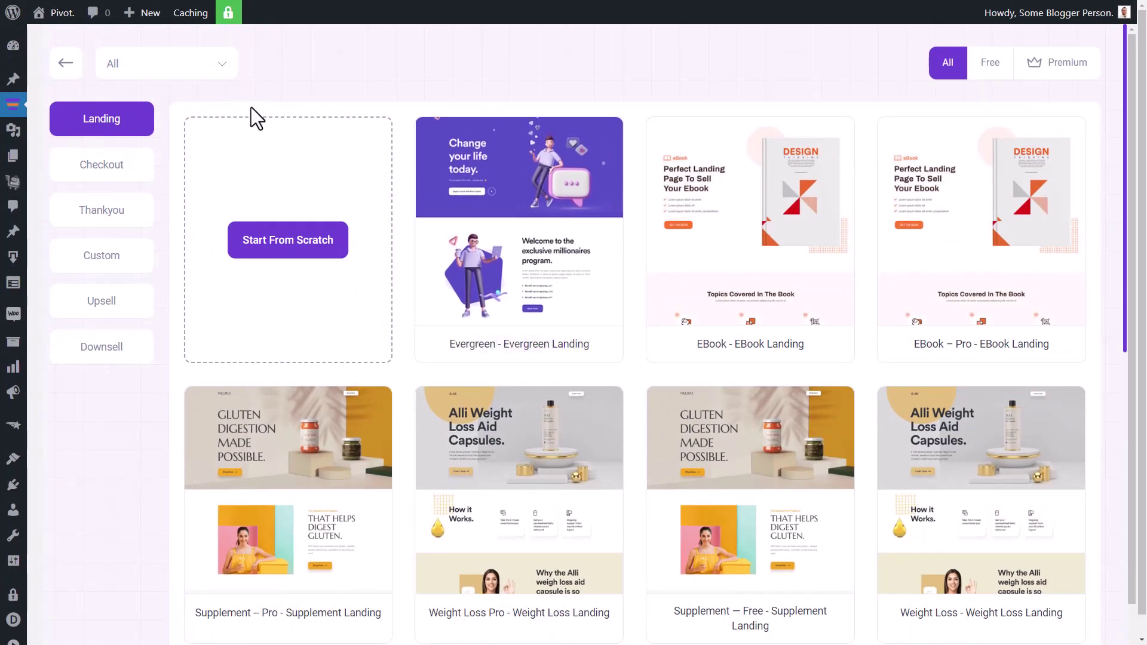
pyautogui.click(79, 66)
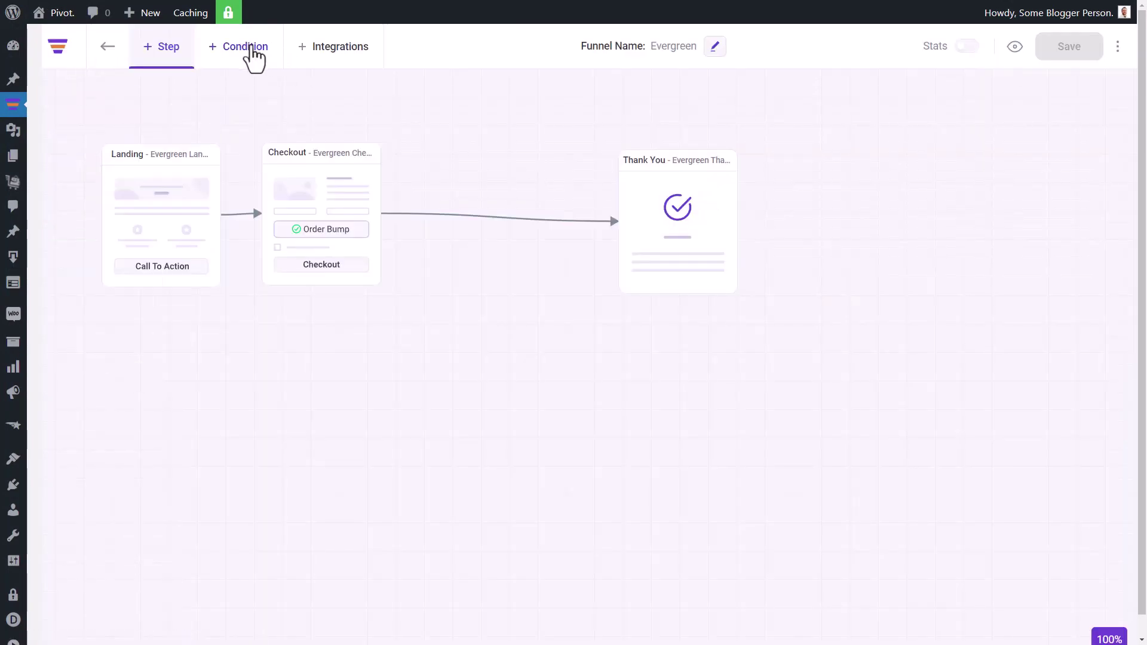
pyautogui.click(253, 55)
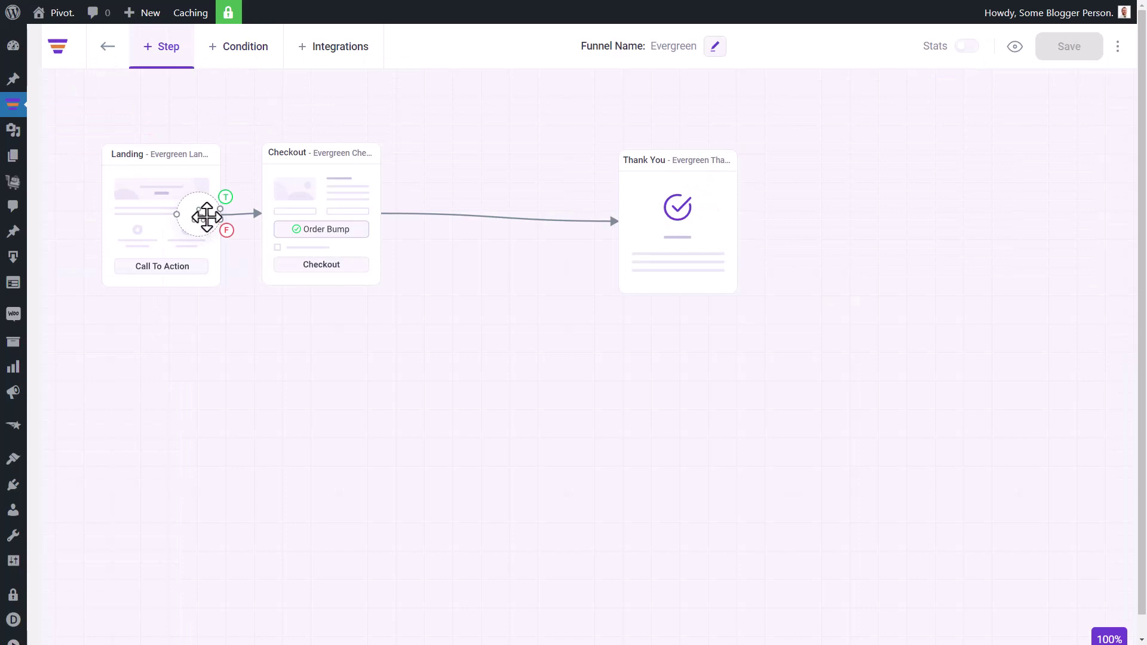
pyautogui.moveTo(205, 216); pyautogui.dragTo(459, 223)
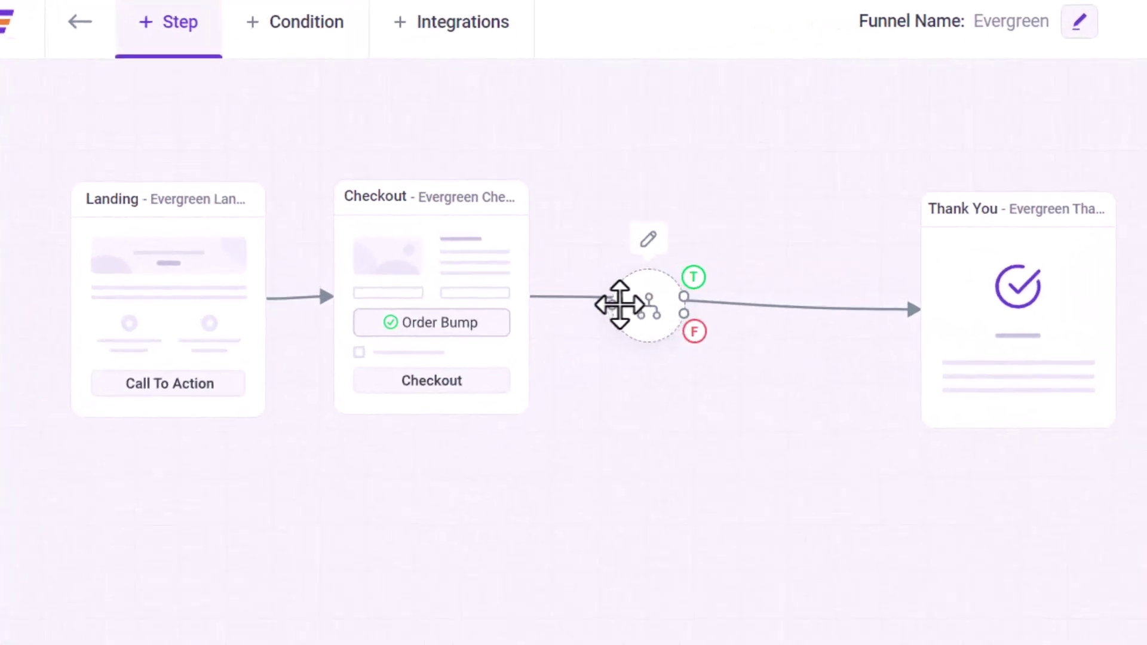
# Step: Raise the Checkout step, then route it into the condition and link the condition's true branch to the Thank You step
pyautogui.moveTo(642, 303); pyautogui.dragTo(495, 133)
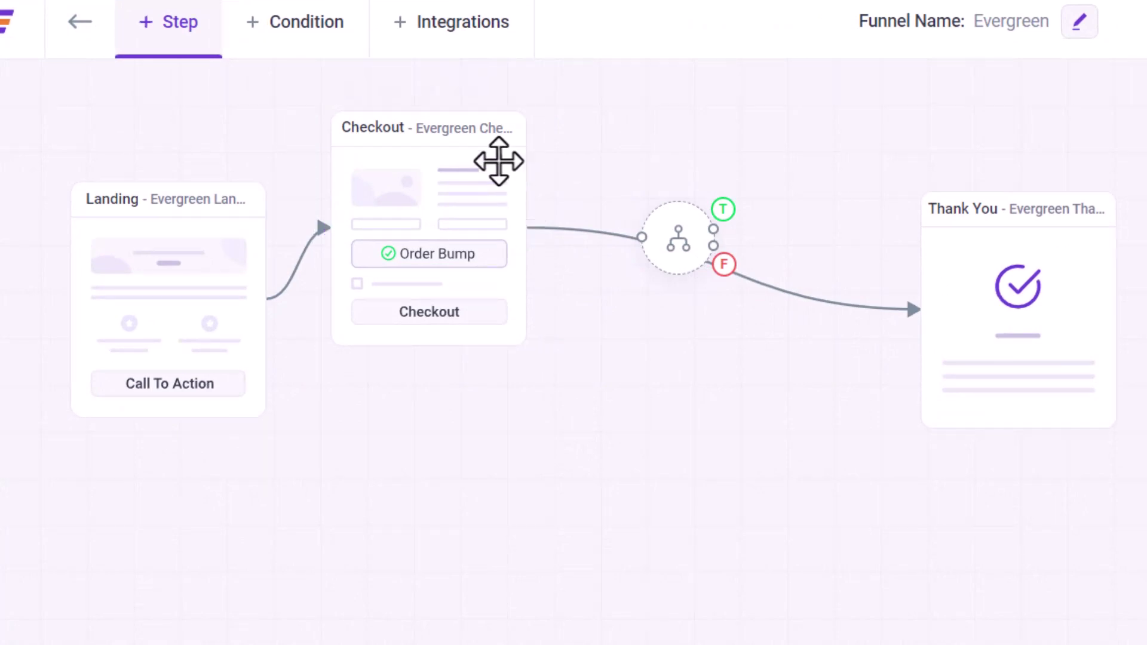
pyautogui.click(640, 238)
pyautogui.moveTo(713, 228); pyautogui.dragTo(957, 286)
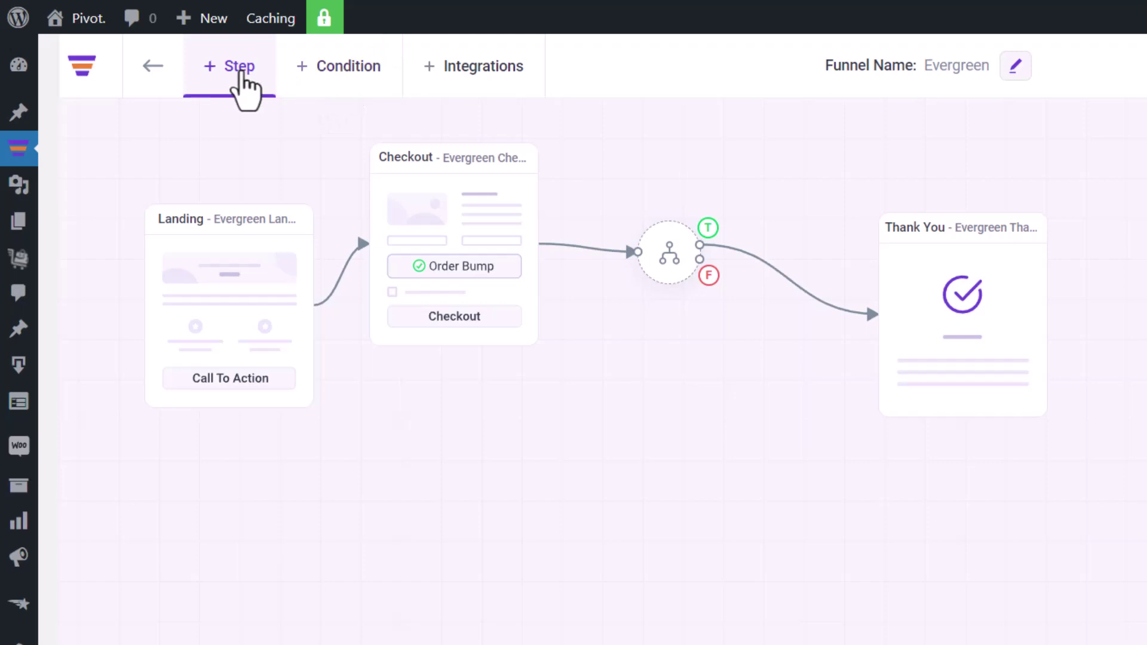
# Step: Create a custom funnel step from scratch named "Extra Thank You"
pyautogui.click(238, 77)
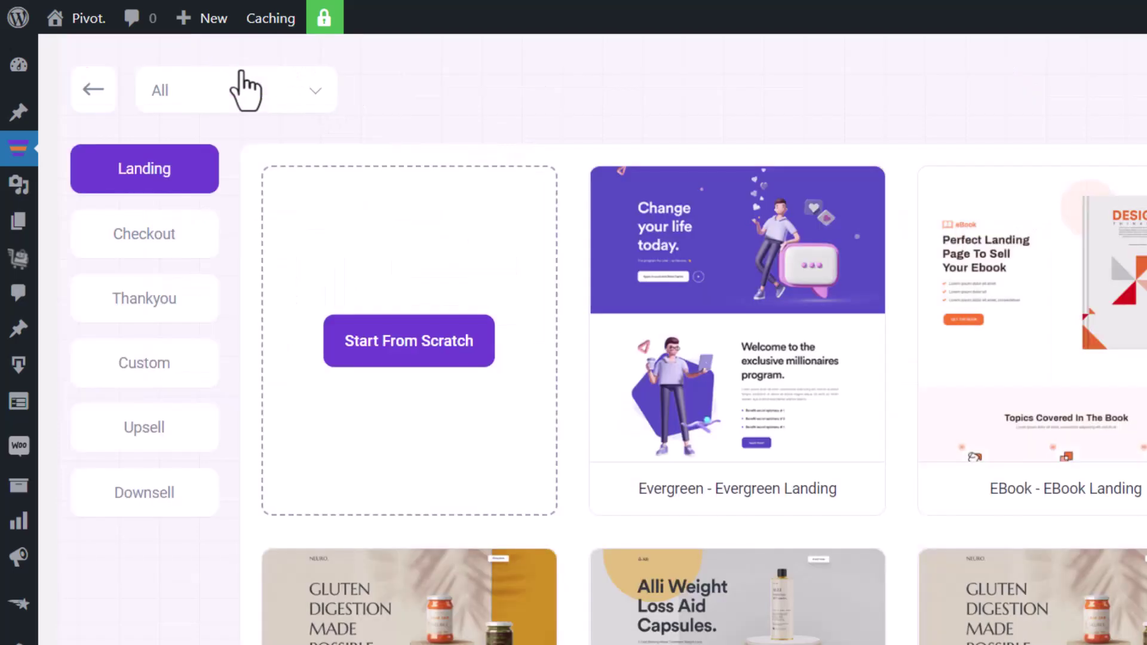
pyautogui.click(144, 447)
pyautogui.click(137, 363)
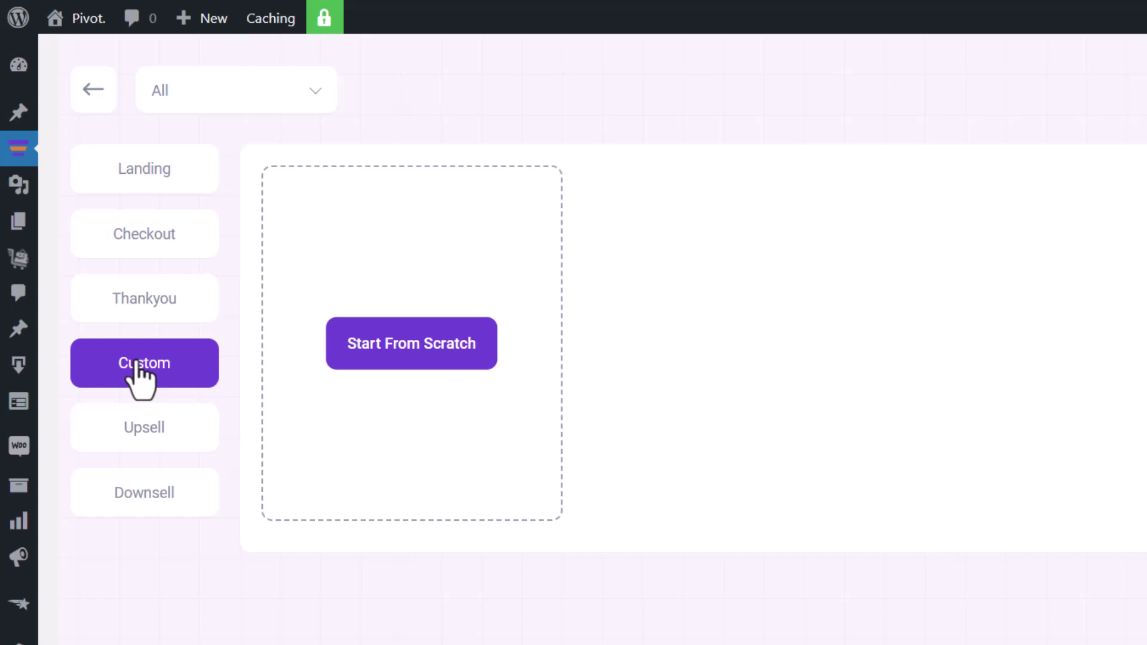
pyautogui.click(173, 188)
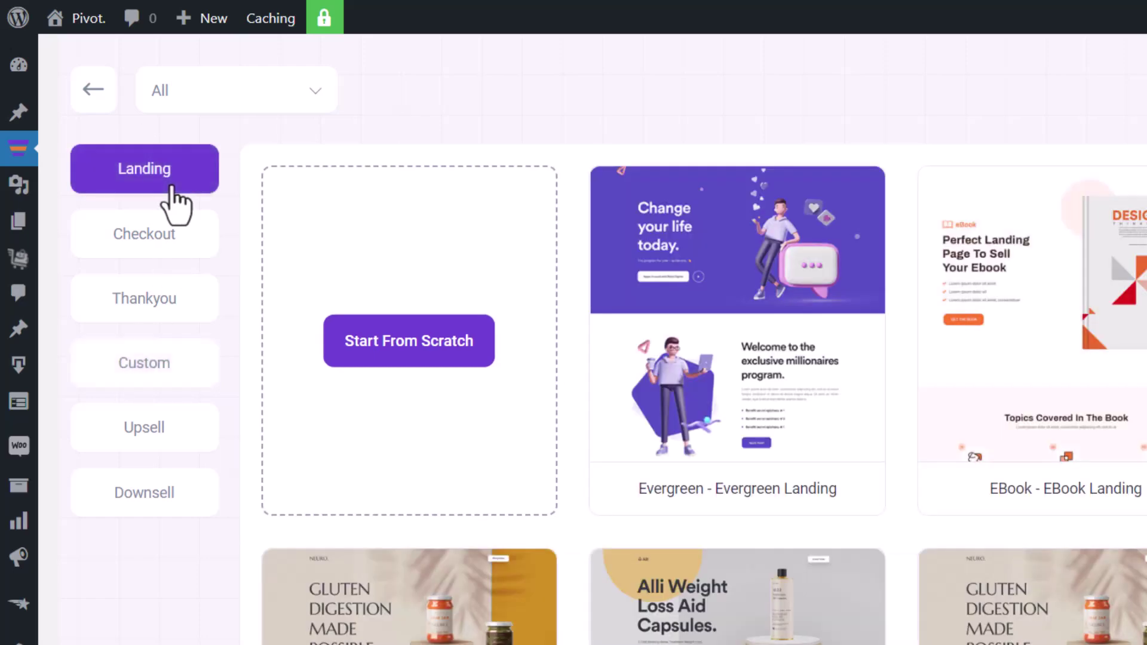
pyautogui.click(137, 304)
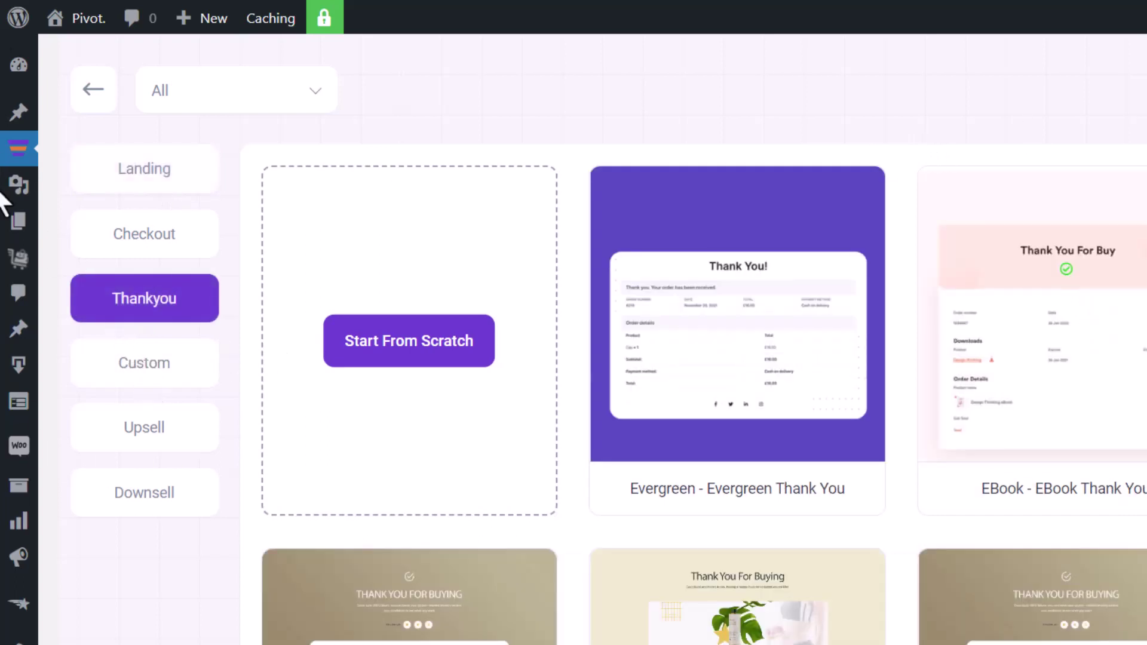
pyautogui.click(153, 367)
pyautogui.click(476, 355)
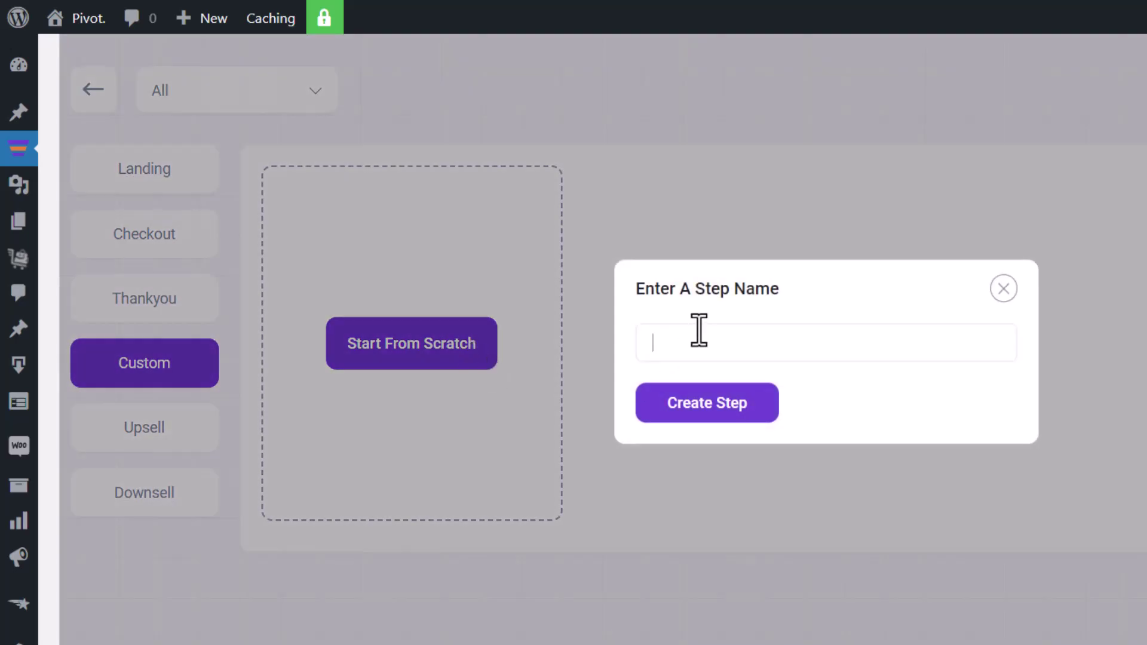
pyautogui.write('Extra Thank you!')
pyautogui.click(712, 396)
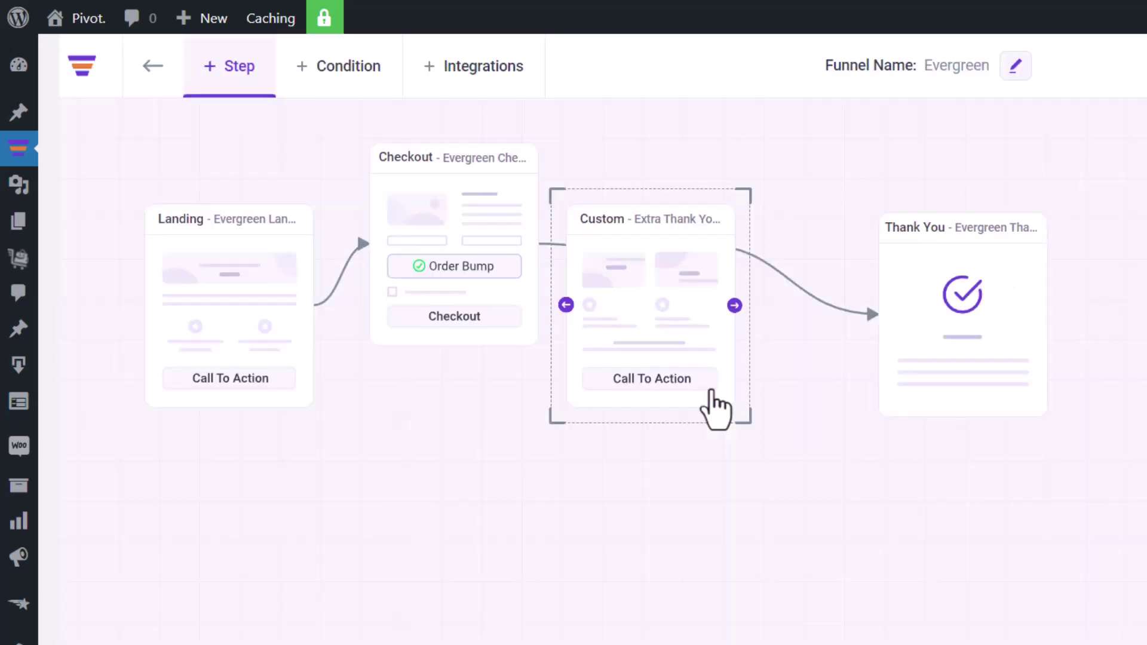
# Step: Place the custom Extra Thank You step below the Thank You step and link the condition's false branch to it
pyautogui.moveTo(684, 359); pyautogui.dragTo(970, 536)
pyautogui.moveTo(632, 234); pyautogui.dragTo(812, 502)
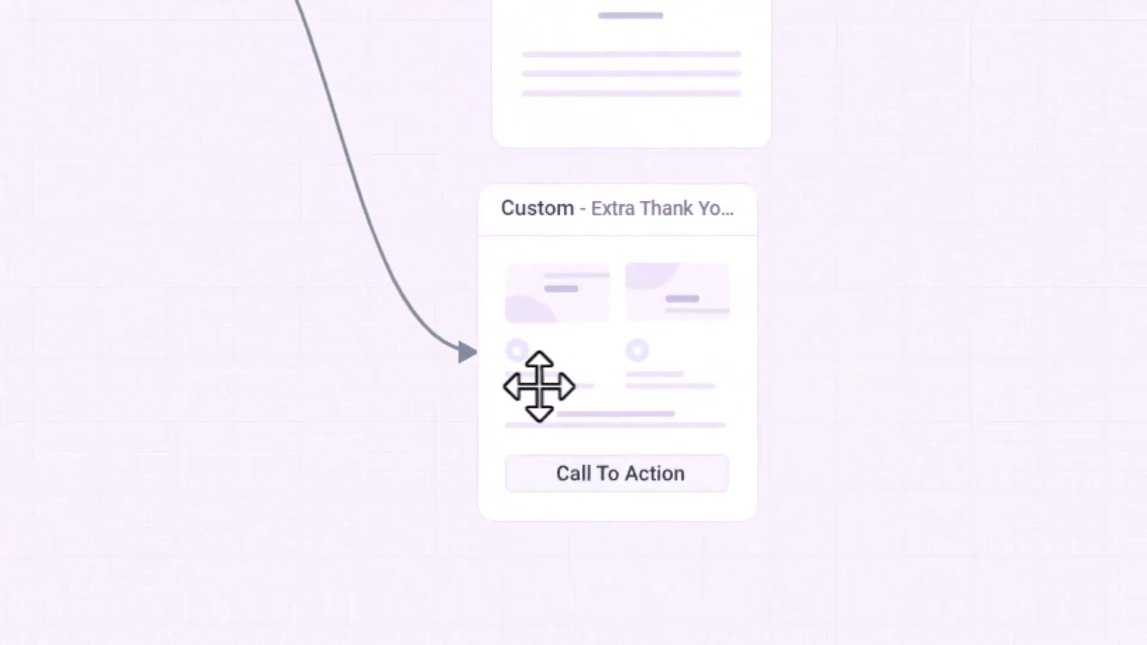
# Step: View the Extra Thank You page, enable the Divi Visual Builder on it and start building it from scratch
pyautogui.click(533, 224)
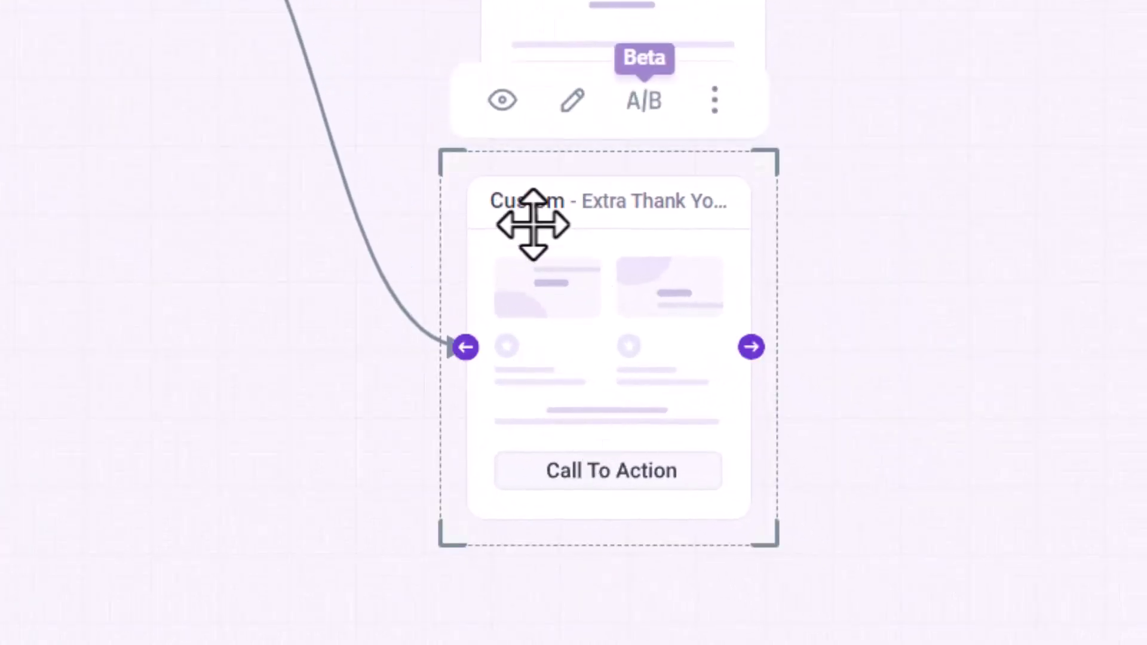
pyautogui.click(503, 100)
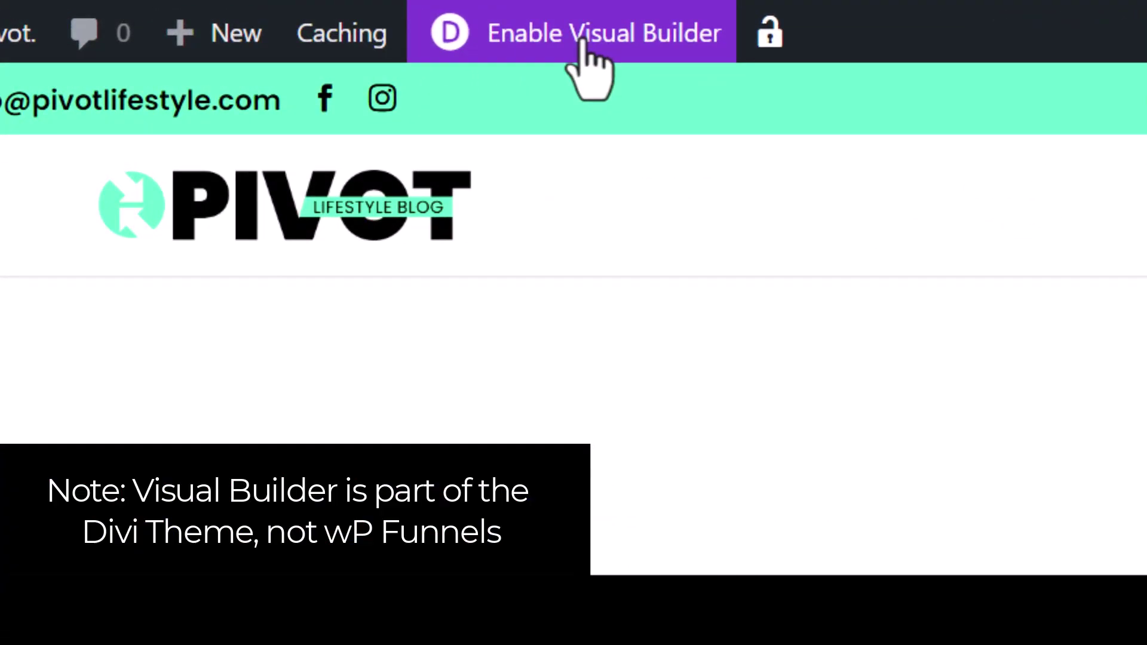
pyautogui.click(582, 41)
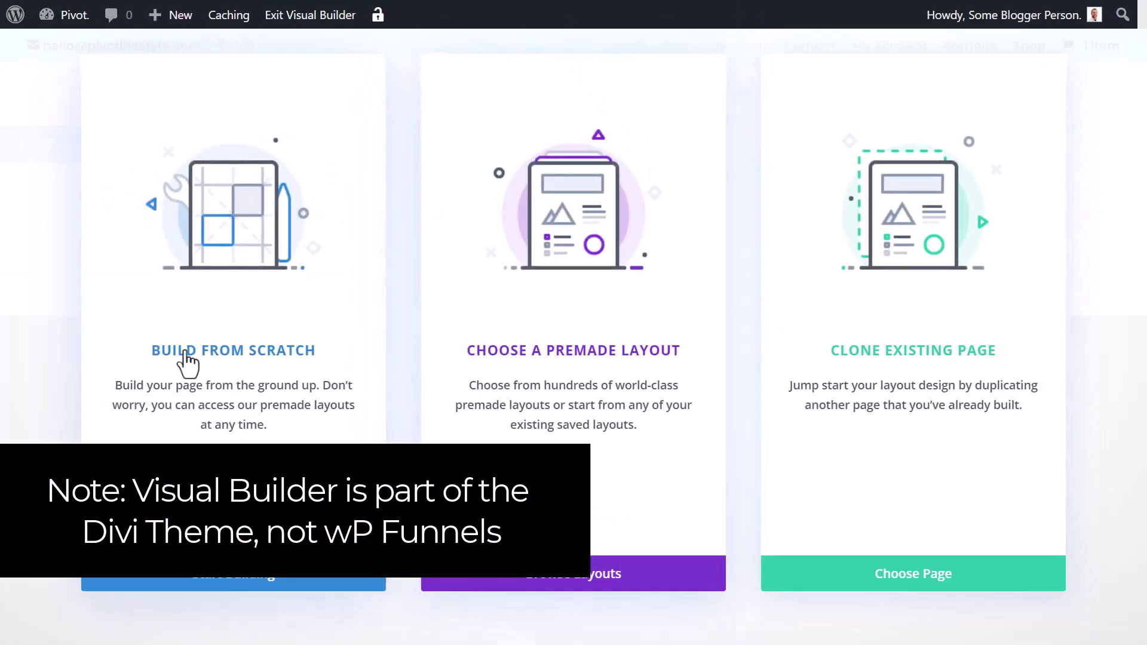
pyautogui.click(232, 357)
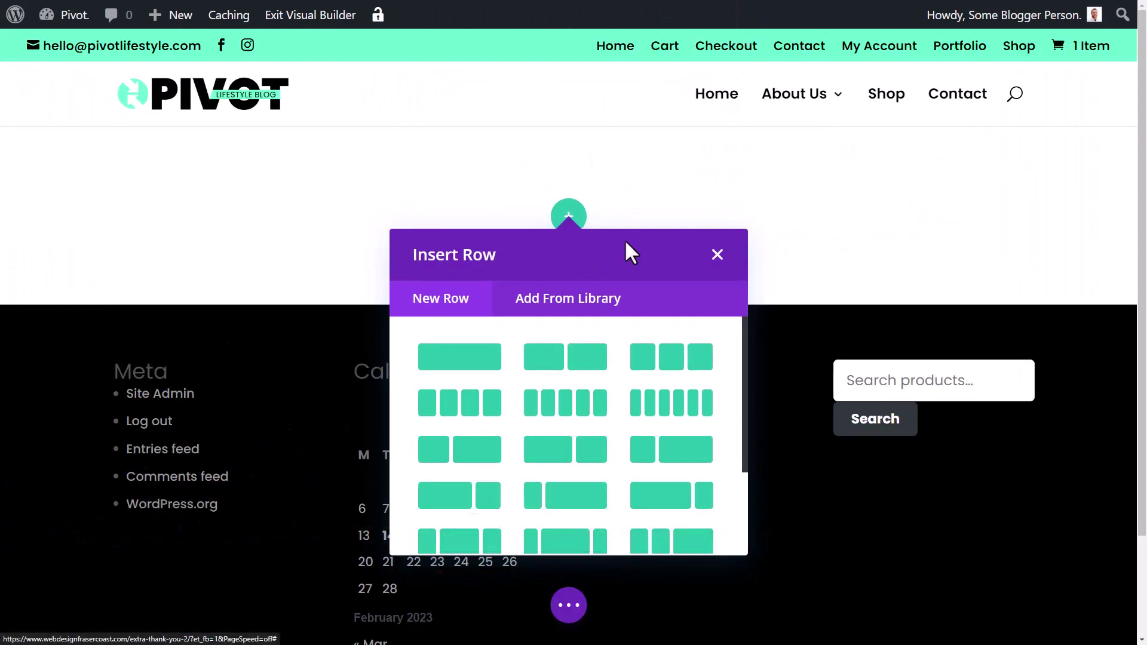
pyautogui.click(719, 254)
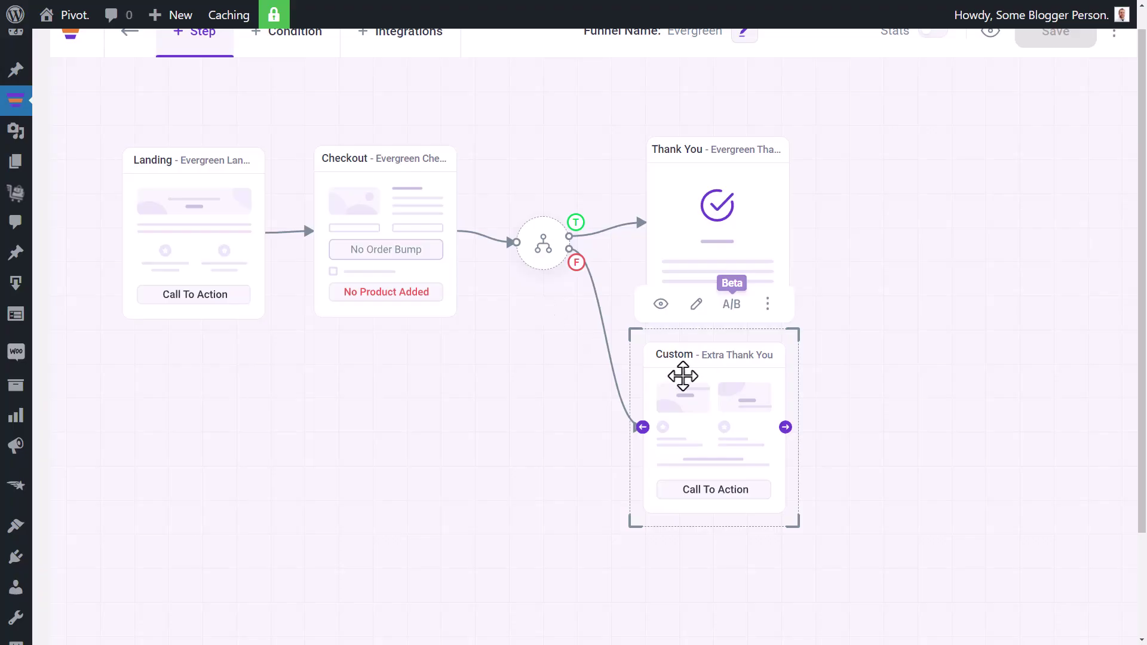
# Step: Spread out the funnel canvas by moving the Extra Thank You and Thank You steps farther from the condition and each other
pyautogui.moveTo(683, 376); pyautogui.dragTo(743, 387)
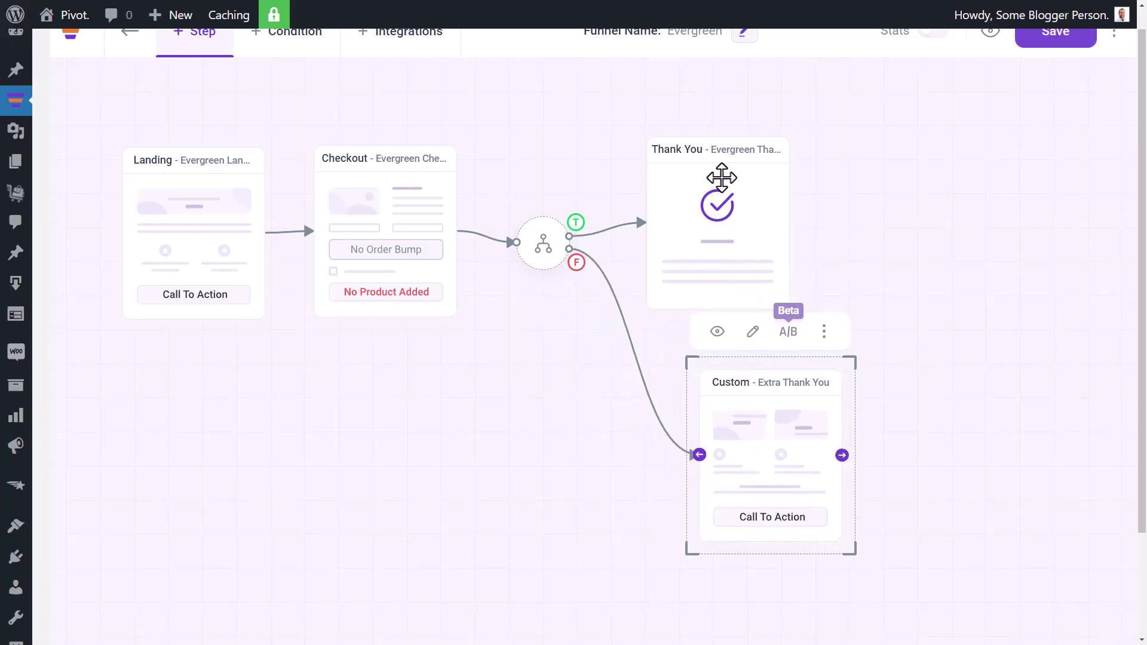
pyautogui.moveTo(726, 151); pyautogui.dragTo(745, 128)
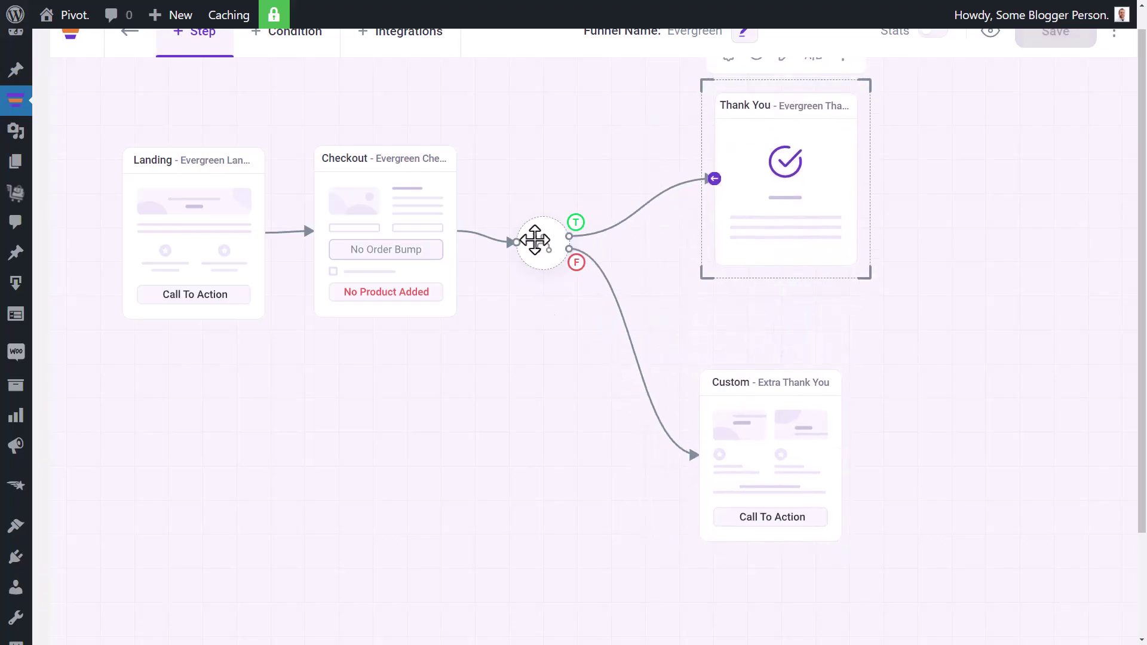
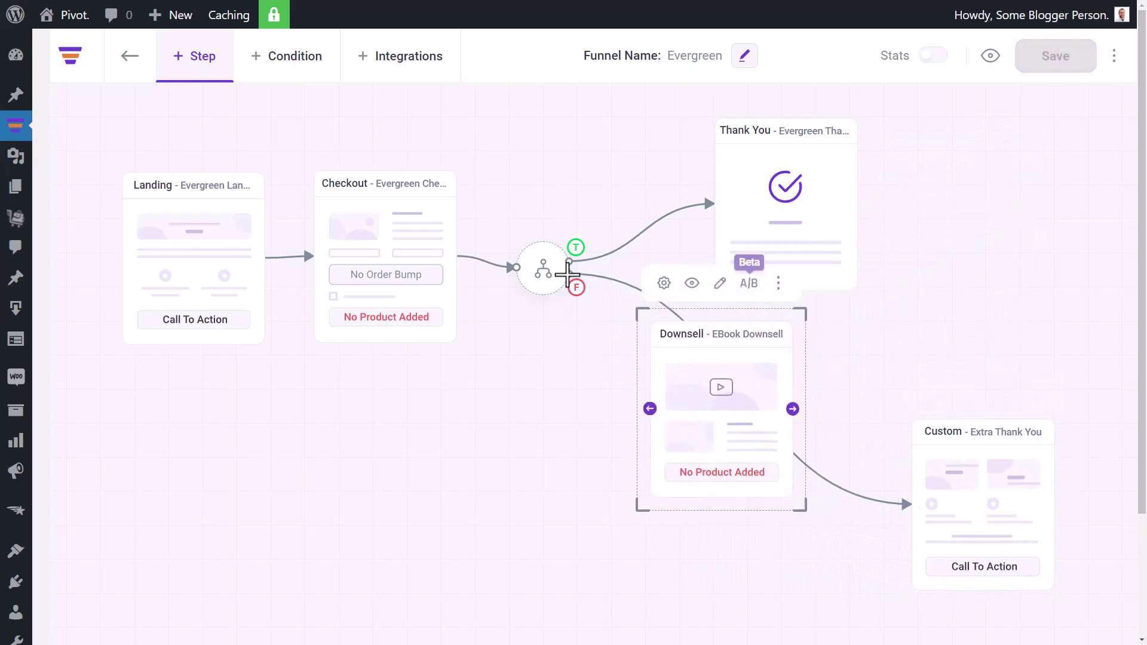
# Step: Link the condition's false branch to the EBook Downsell step and select Consultation Call as its downsell product
pyautogui.moveTo(569, 274); pyautogui.dragTo(661, 410)
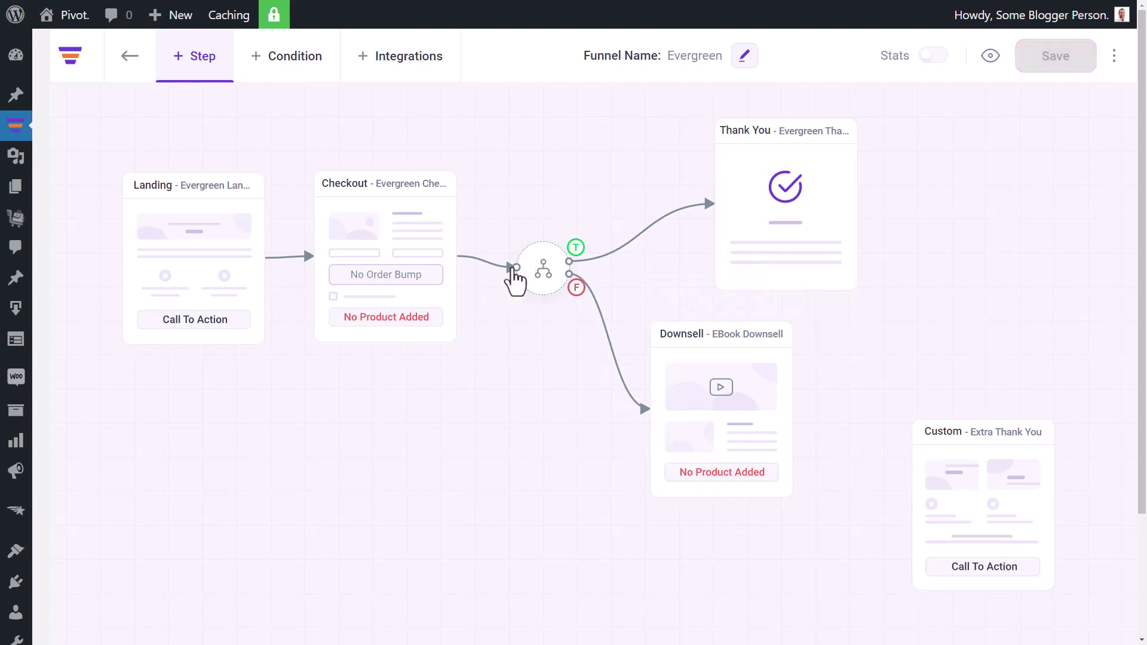
pyautogui.click(722, 472)
pyautogui.click(665, 288)
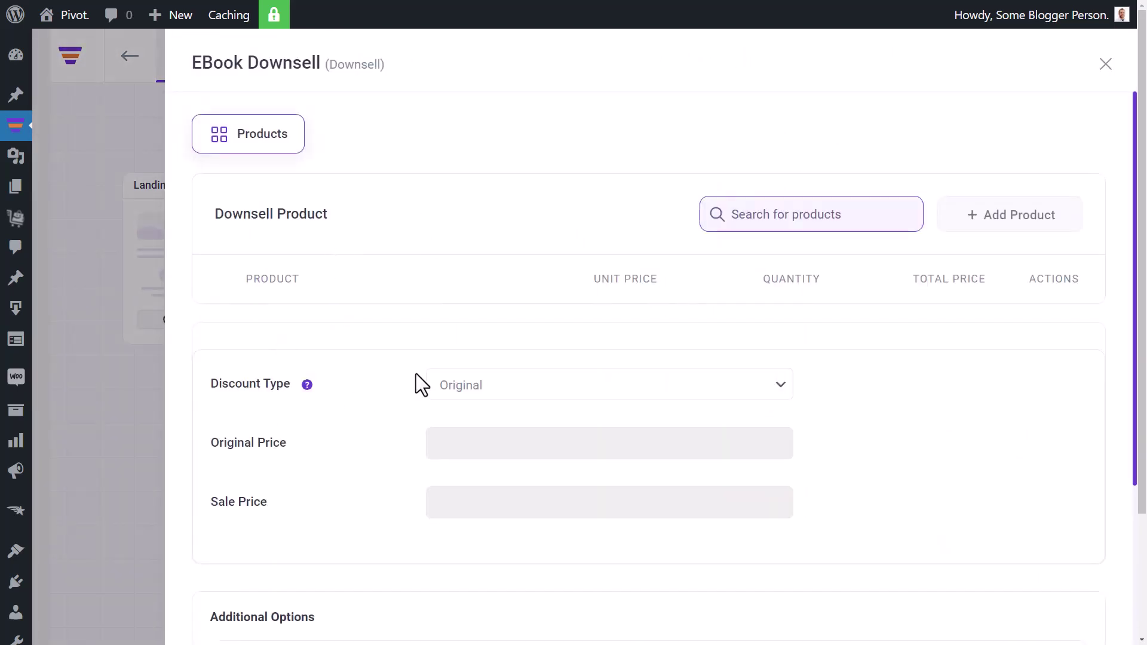
pyautogui.click(819, 215)
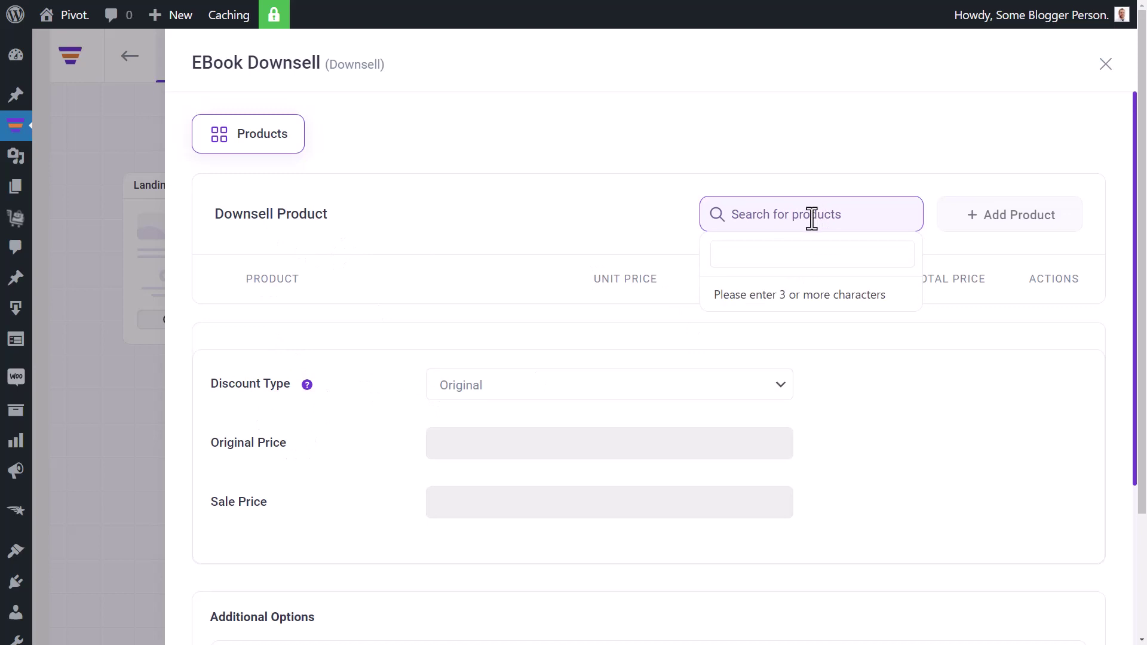
pyautogui.write('consultation')
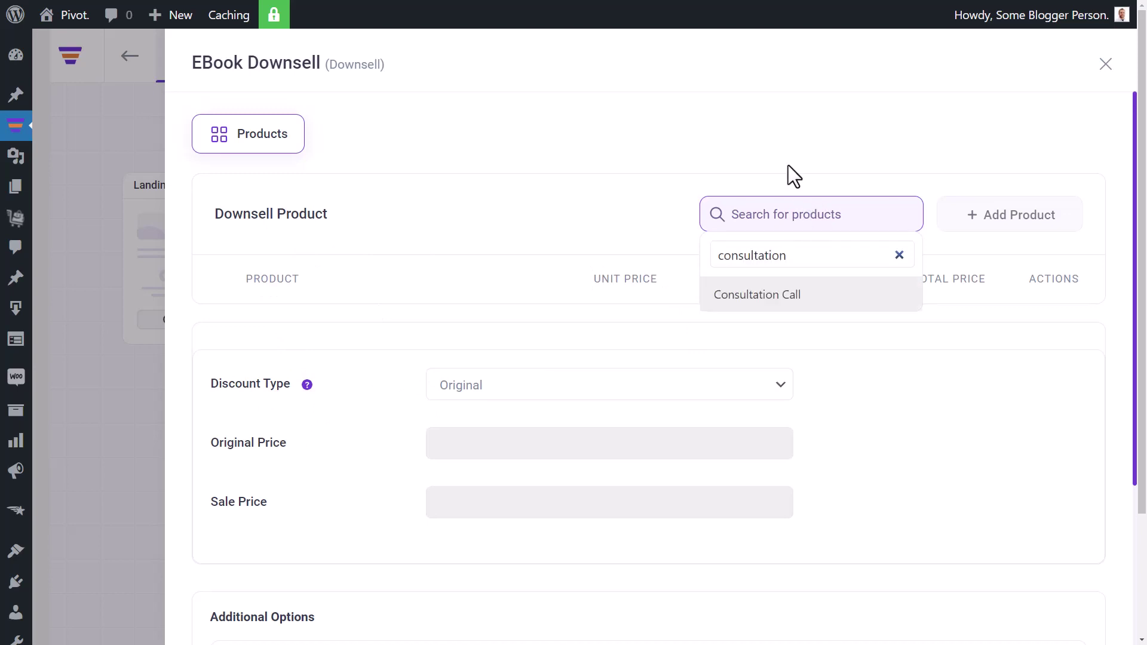
pyautogui.click(760, 296)
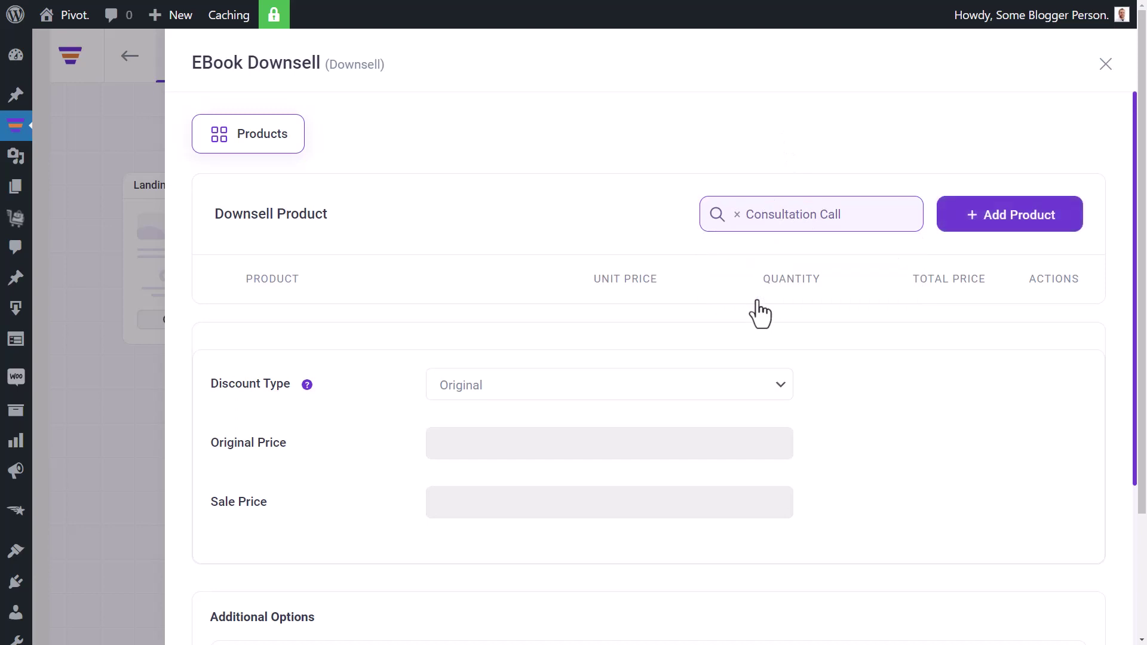
# Step: Apply a percentage discount of 60 on the regular price to the EBook Downsell offer, save the changes and close its settings
pyautogui.click(491, 395)
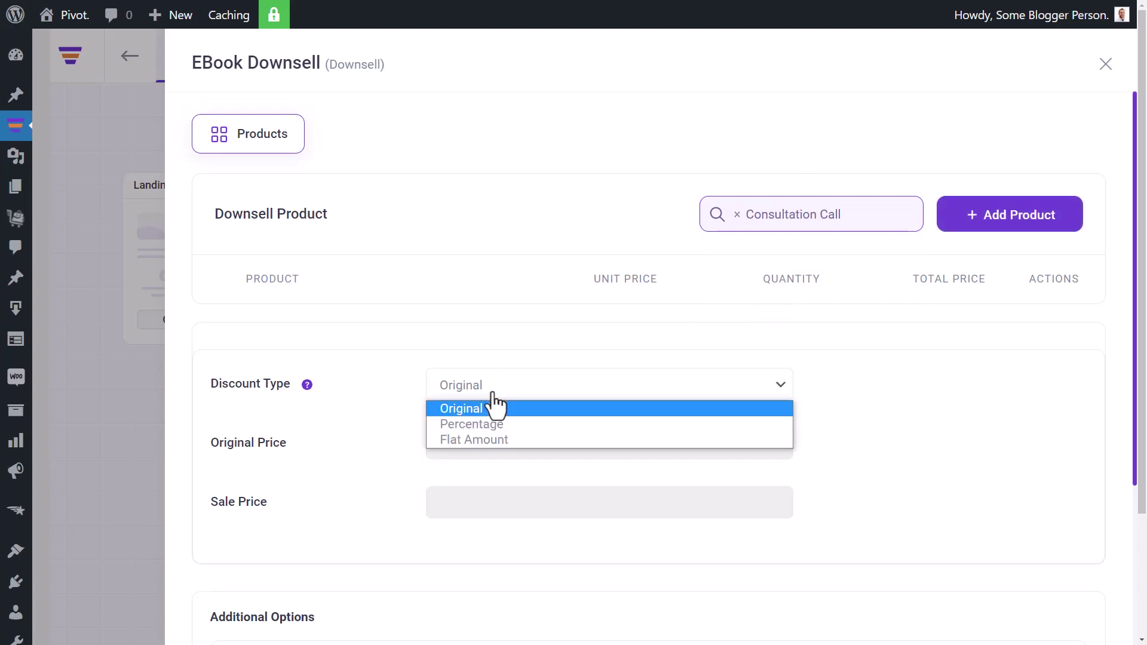
pyautogui.click(499, 428)
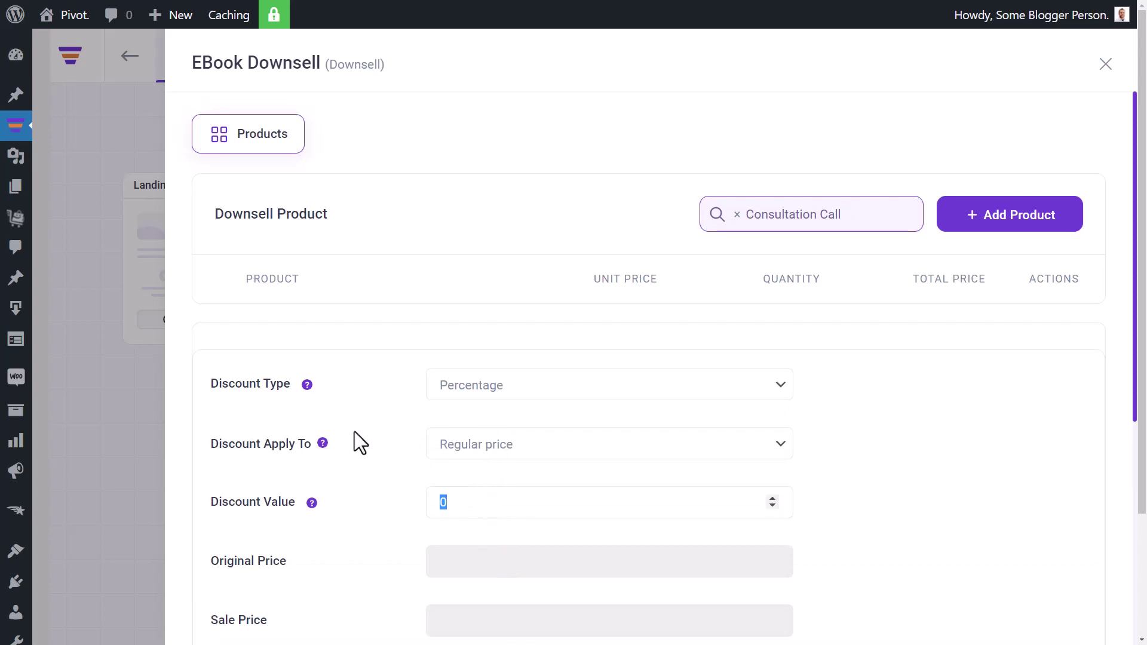
pyautogui.write('60')
pyautogui.scroll(-5, 417, 300)
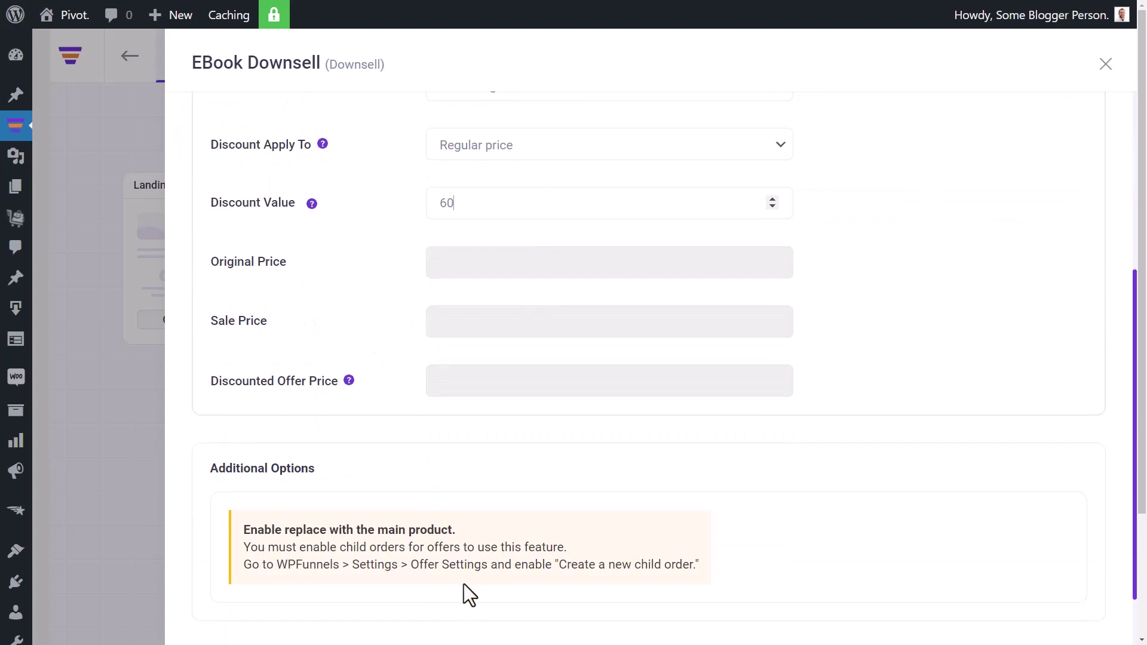
pyautogui.scroll(-1, 470, 595)
pyautogui.scroll(5, 537, 482)
pyautogui.scroll(-6, 789, 530)
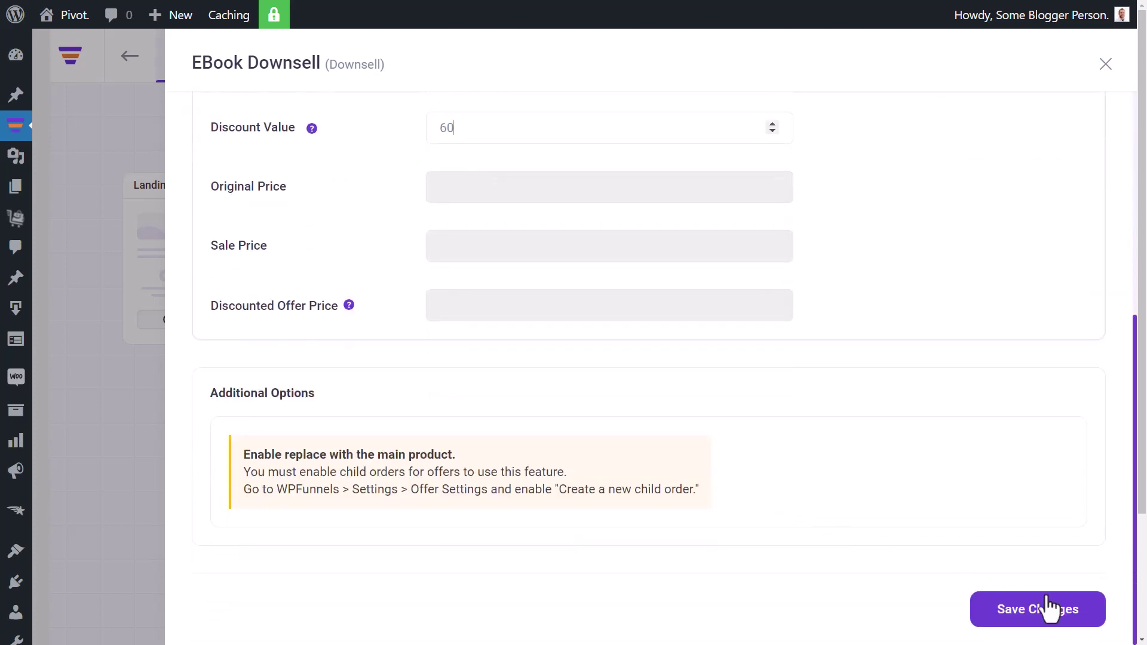
pyautogui.click(1042, 612)
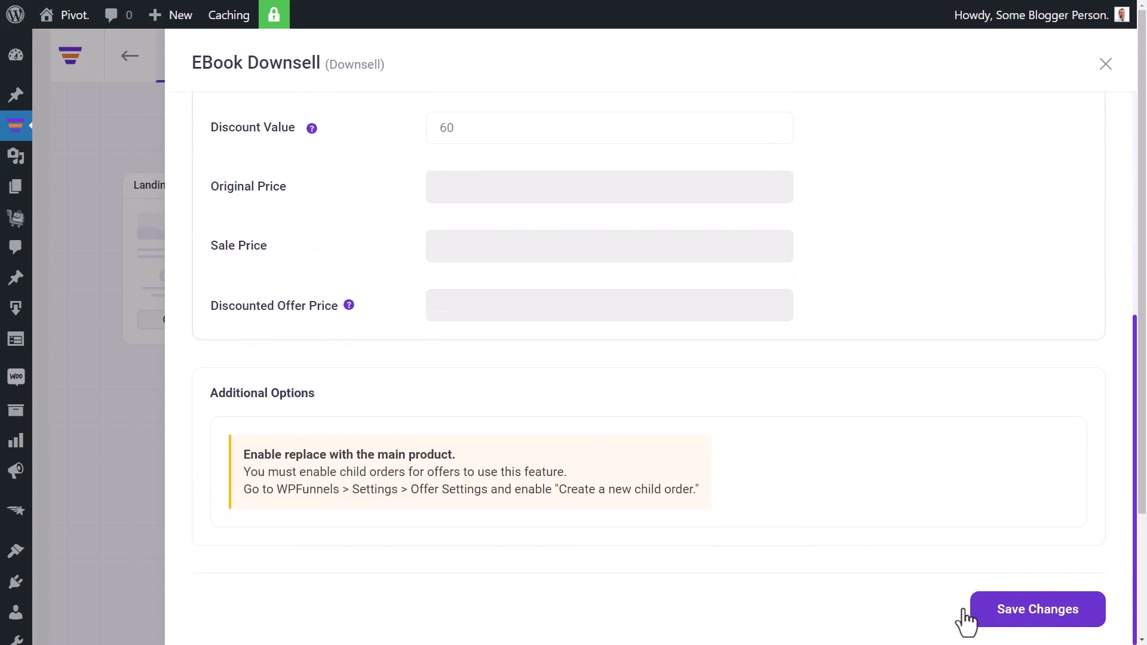
pyautogui.scroll(-3, 1024, 569)
pyautogui.click(1043, 617)
pyautogui.click(1105, 65)
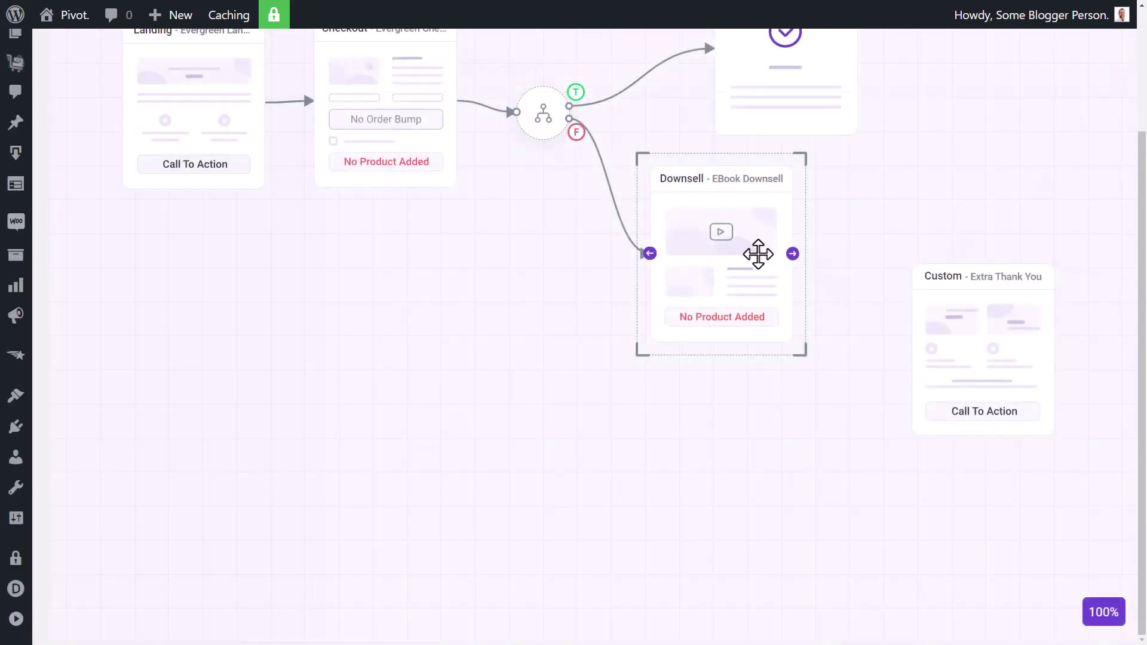
# Step: Move the EBook Downsell step slightly lower and place a second condition between it and the Extra Thank You step
pyautogui.moveTo(718, 238); pyautogui.dragTo(702, 268)
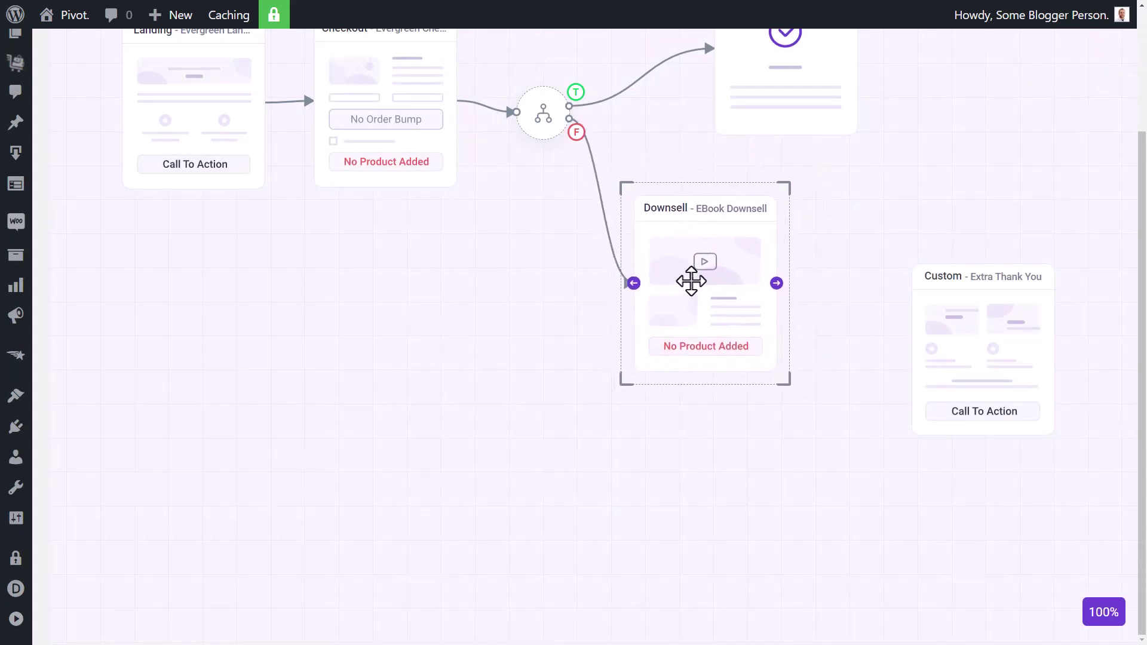
pyautogui.scroll(3, 747, 382)
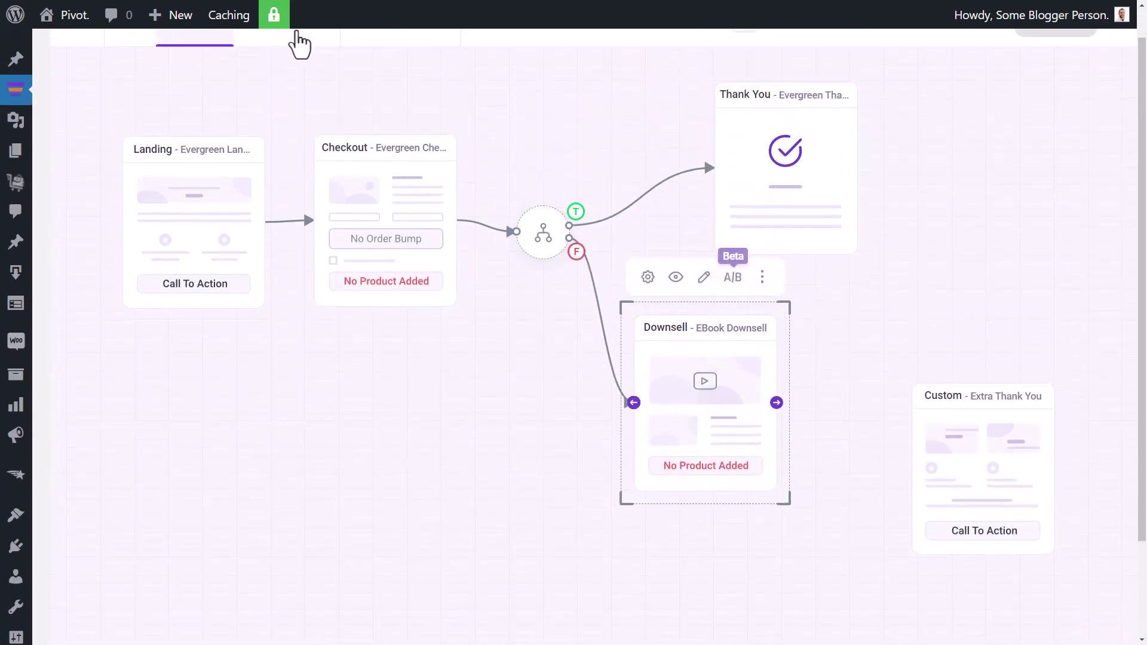
pyautogui.click(296, 62)
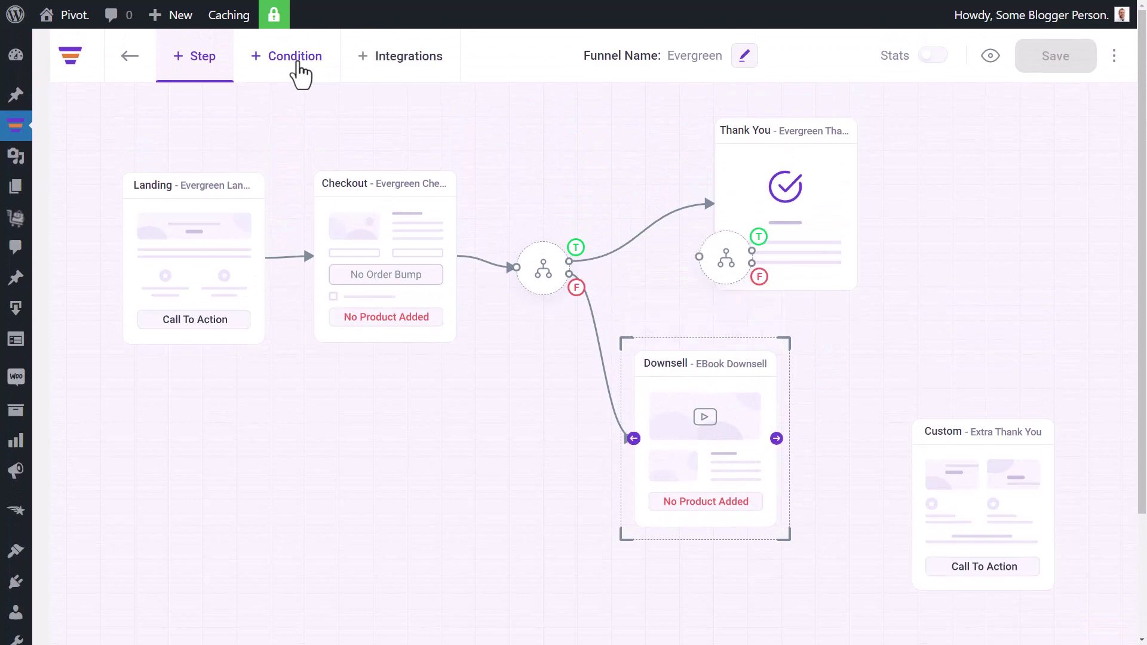
pyautogui.moveTo(725, 256); pyautogui.dragTo(840, 496)
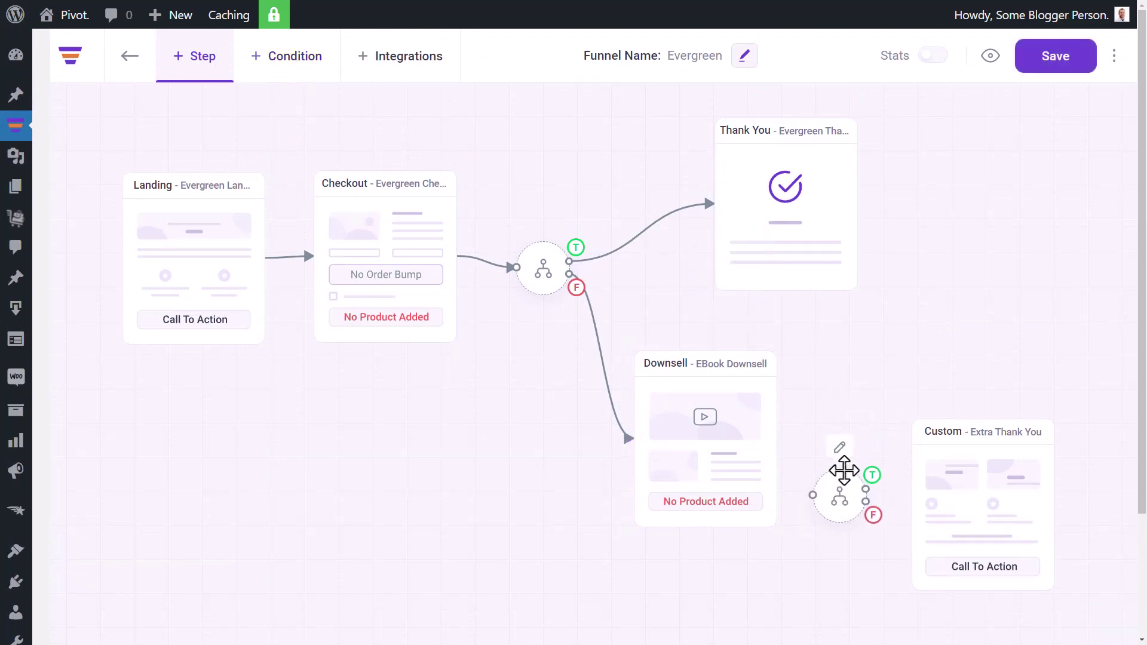
# Step: Save the new condition as Downsell Is Accepted, and link the Downsell step through its true branch to Extra Thank You
pyautogui.click(840, 448)
pyautogui.click(296, 171)
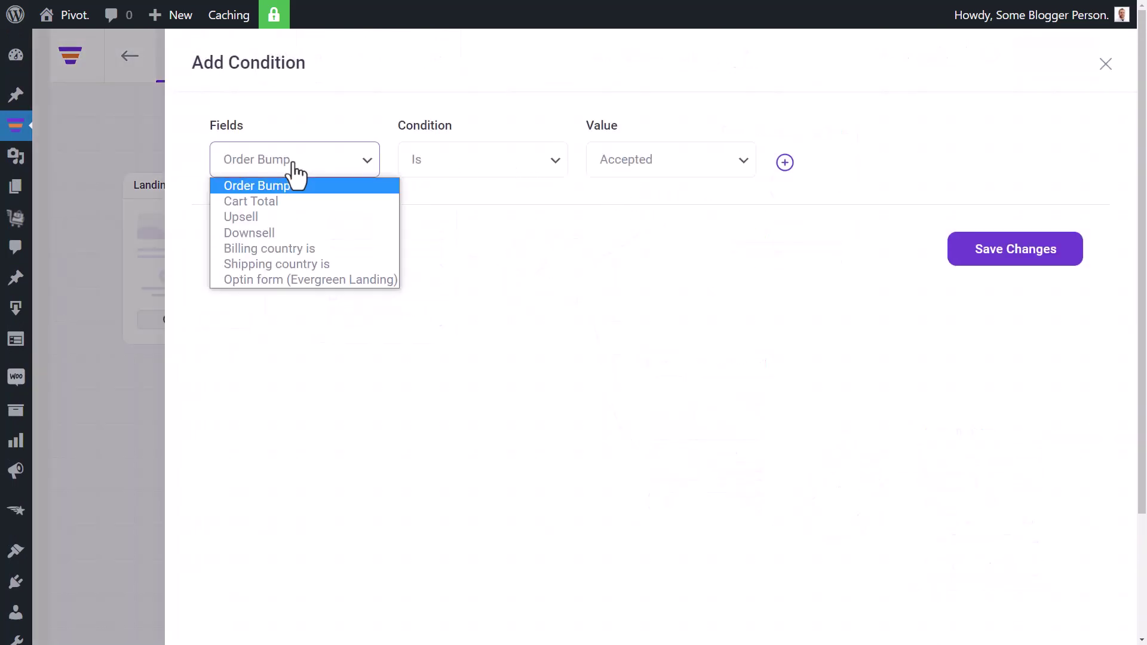
pyautogui.click(263, 233)
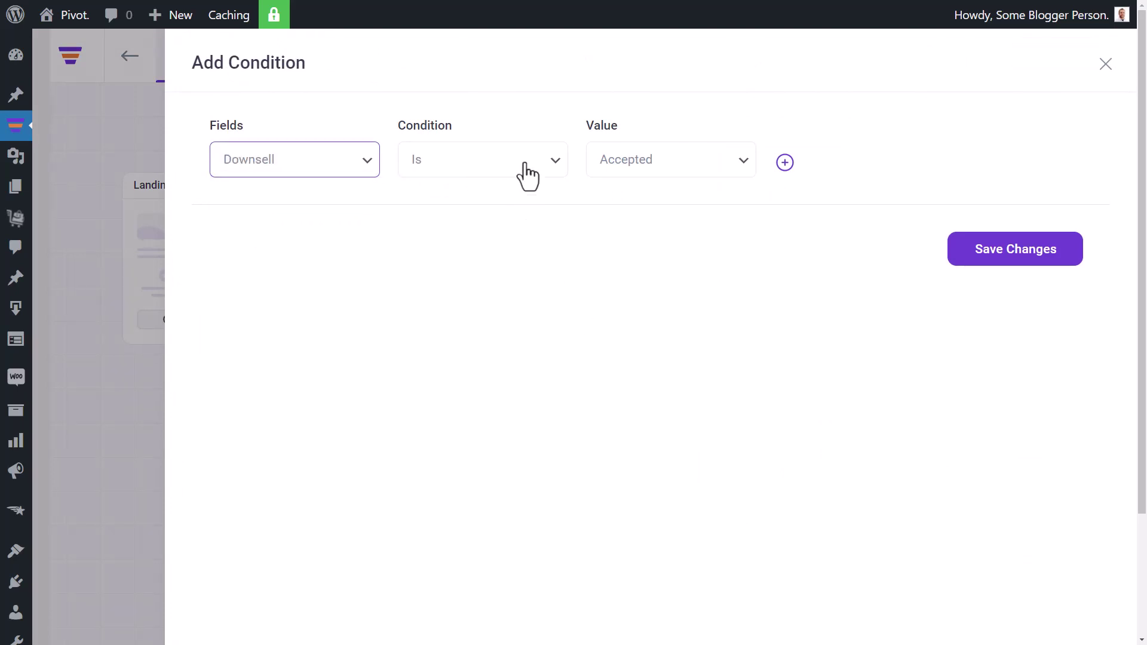
pyautogui.click(993, 256)
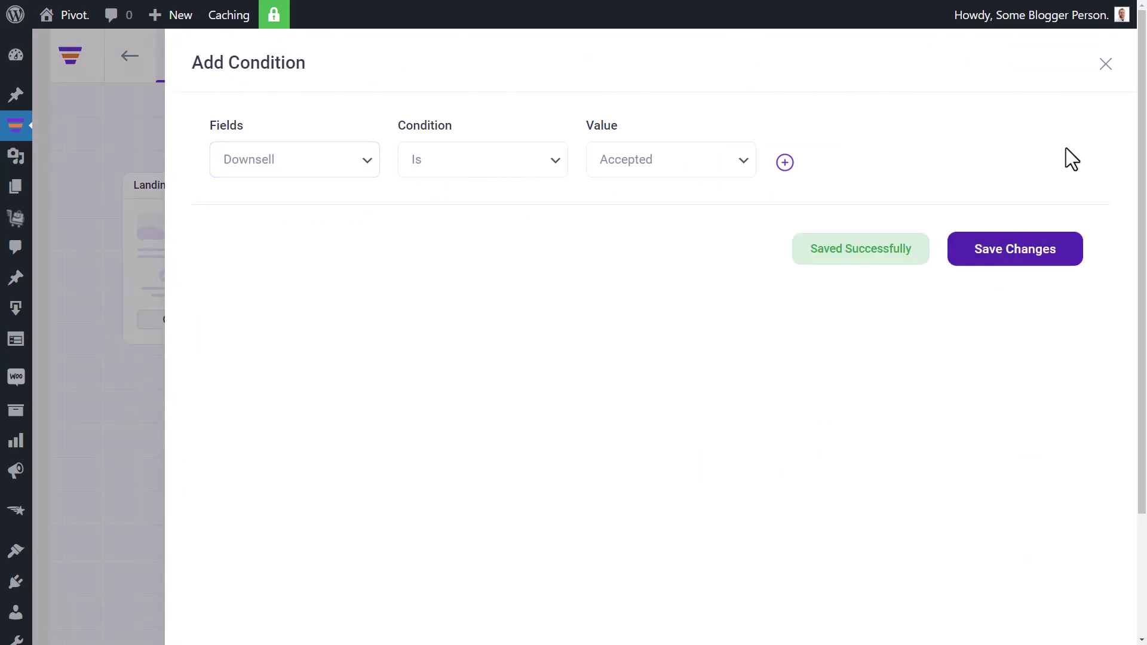
pyautogui.click(1106, 64)
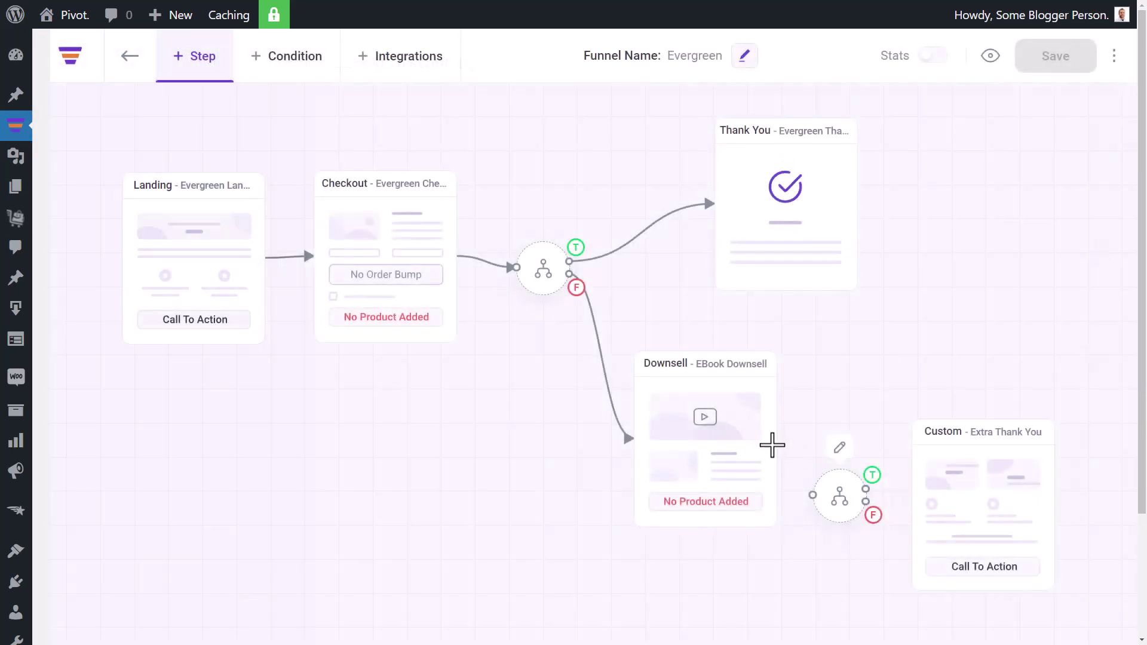
pyautogui.moveTo(774, 445); pyautogui.dragTo(948, 482)
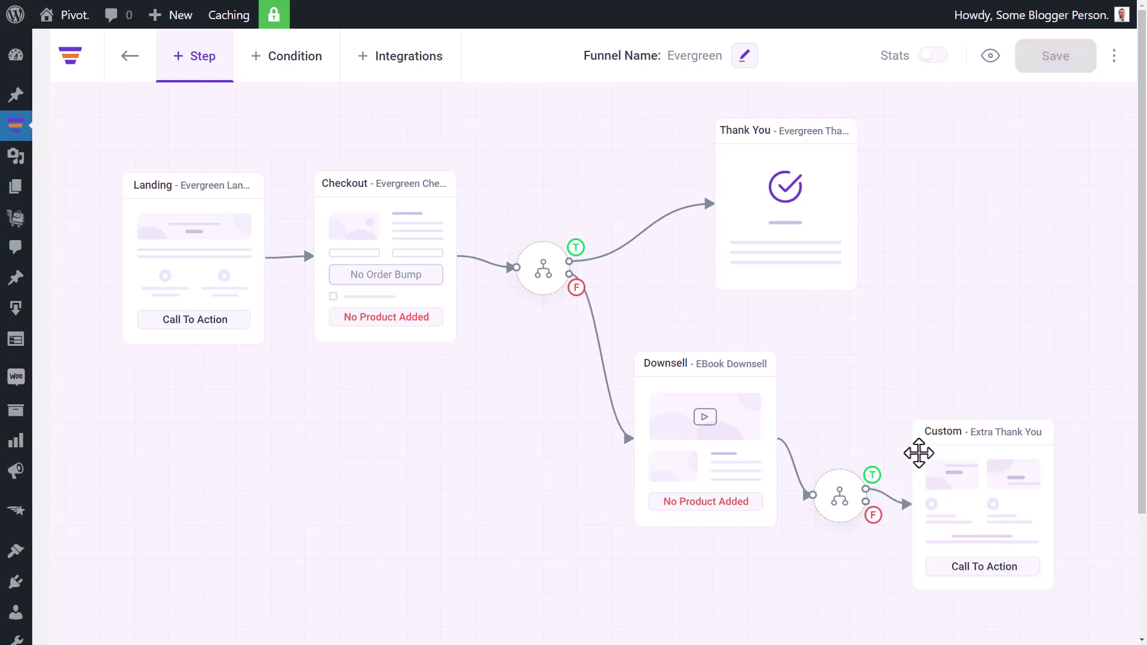
pyautogui.moveTo(867, 502); pyautogui.dragTo(891, 495)
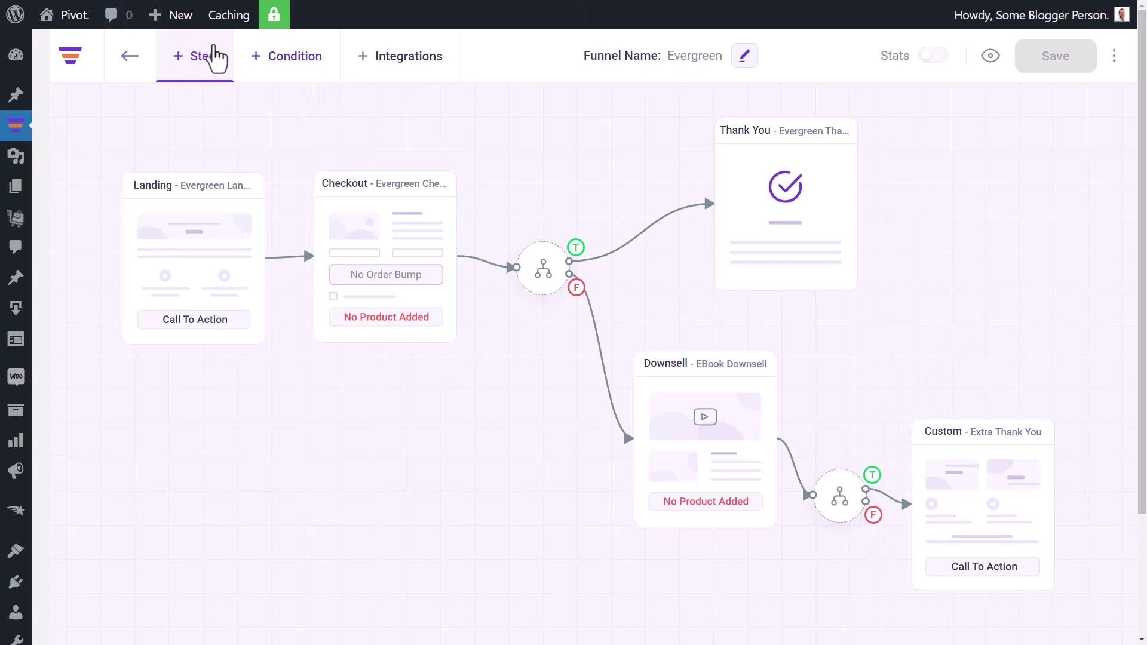
# Step: Import the Evergreen Thank You template as another thank-you step and link the second condition's false branch to it
pyautogui.click(200, 58)
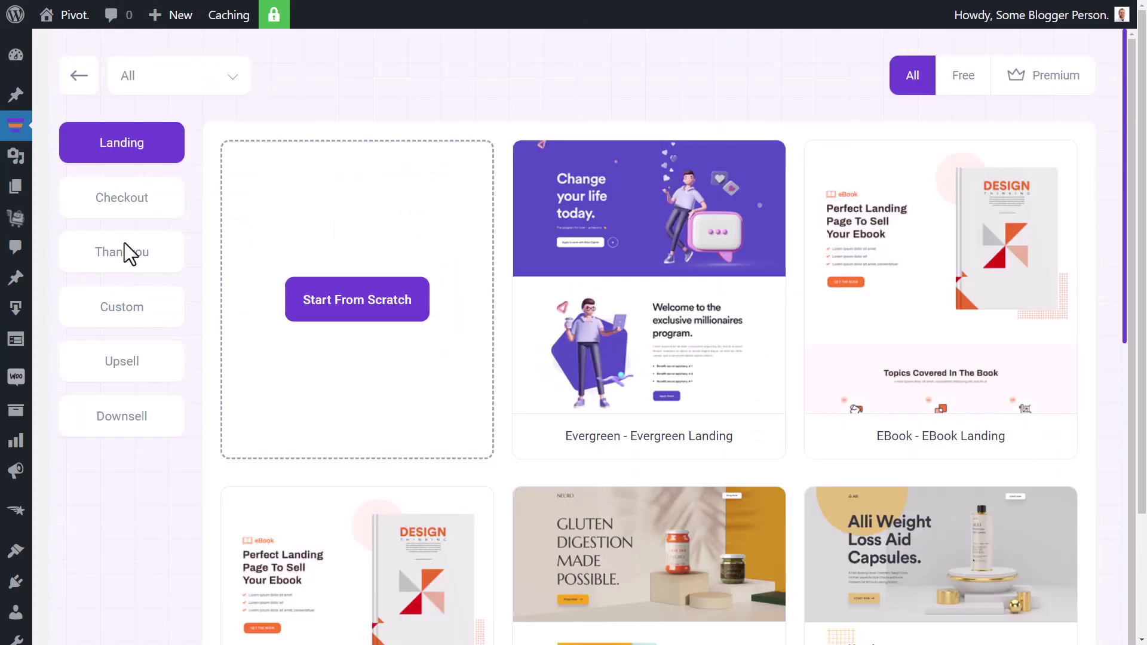
pyautogui.click(133, 267)
pyautogui.moveTo(589, 295)
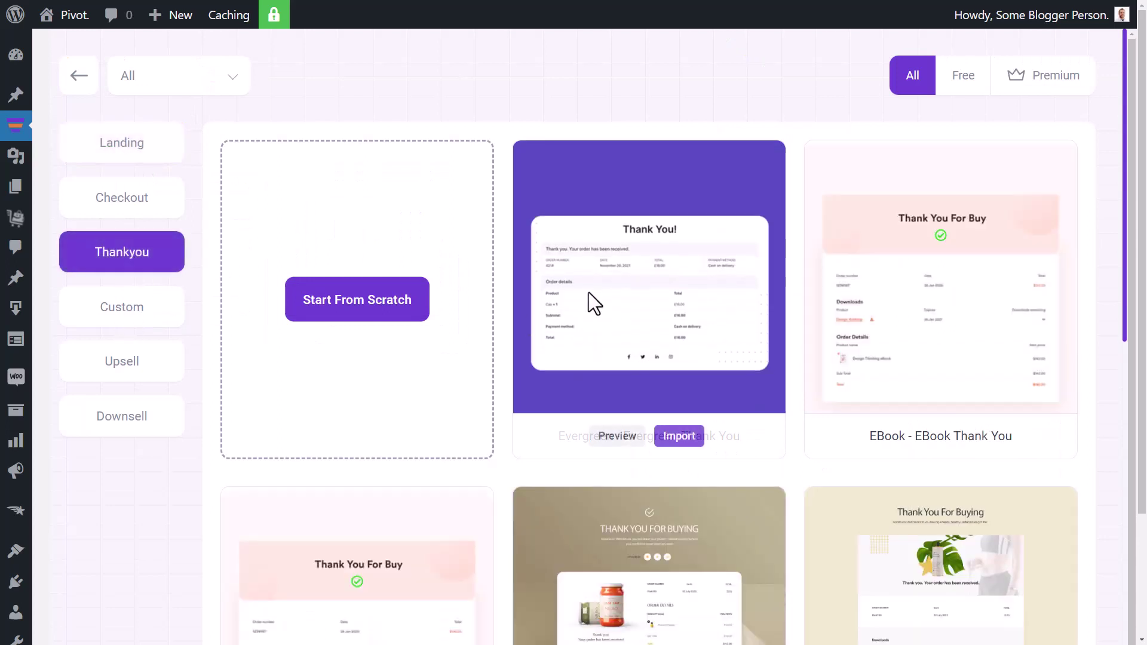
pyautogui.click(684, 440)
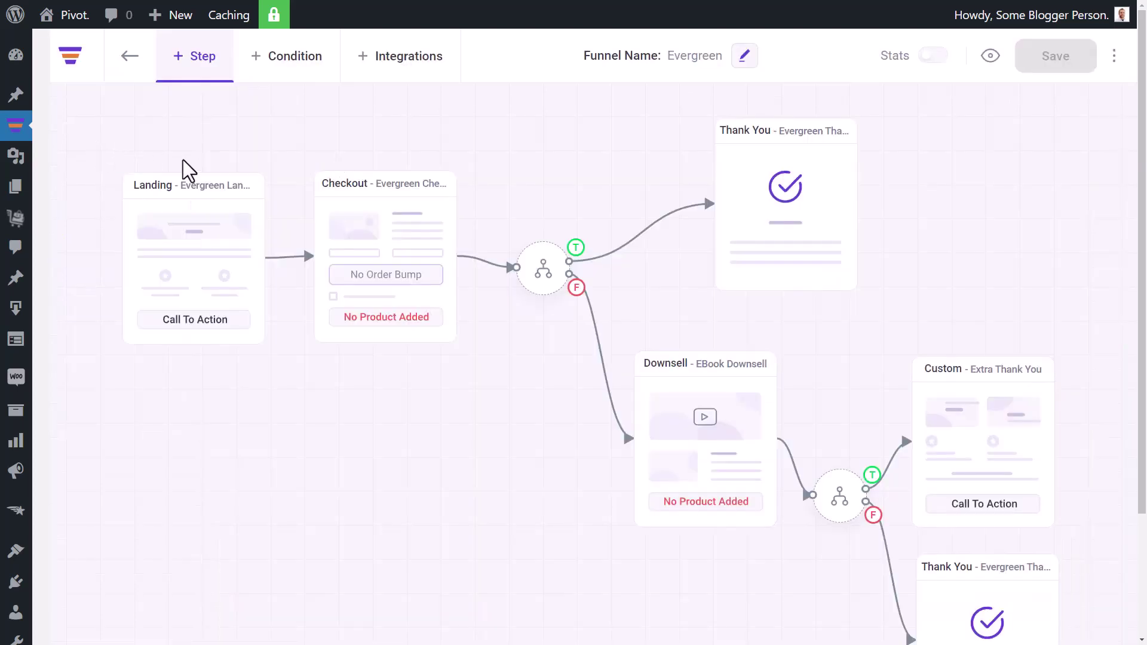
# Step: Rearrange the funnel canvas by repositioning the Thank You, Downsell and Extra Thank You steps
pyautogui.scroll(-1, 179, 170)
pyautogui.scroll(1, 761, 141)
pyautogui.click(761, 164)
pyautogui.moveTo(761, 164); pyautogui.dragTo(691, 159)
pyautogui.moveTo(735, 394); pyautogui.dragTo(826, 349)
pyautogui.moveTo(968, 449); pyautogui.dragTo(962, 207)
pyautogui.moveTo(973, 566); pyautogui.dragTo(1021, 354)
pyautogui.moveTo(731, 364); pyautogui.dragTo(707, 423)
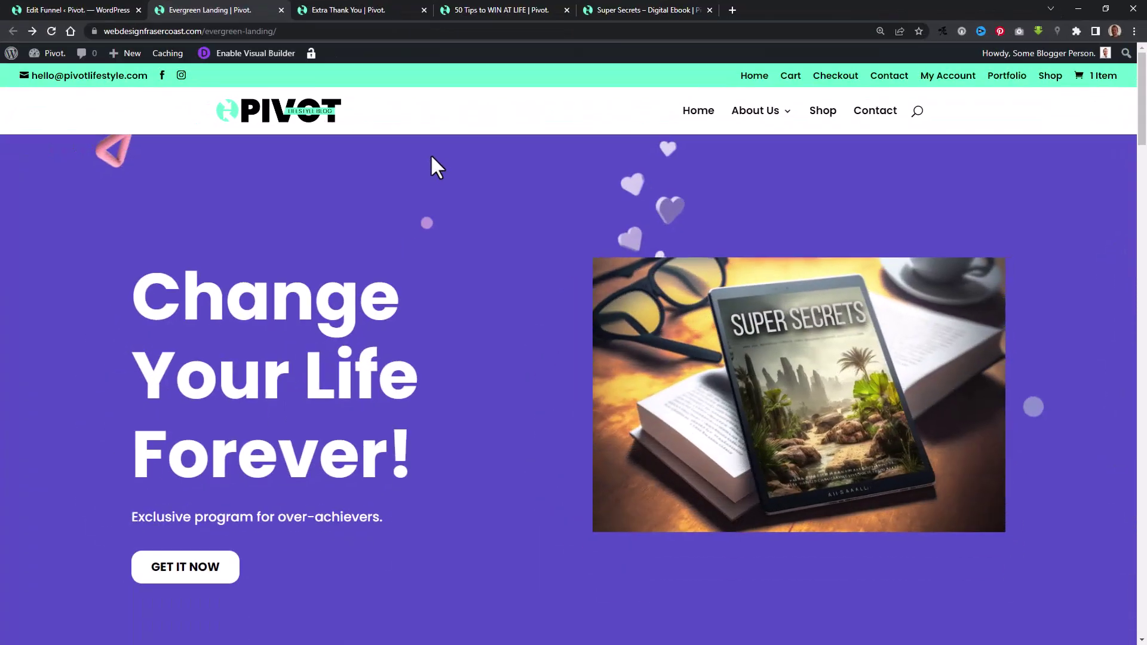
# Step: Review the hero section of the live Evergreen Landing page and follow its Get It Now call to action to the checkout
pyautogui.scroll(-2, 431, 157)
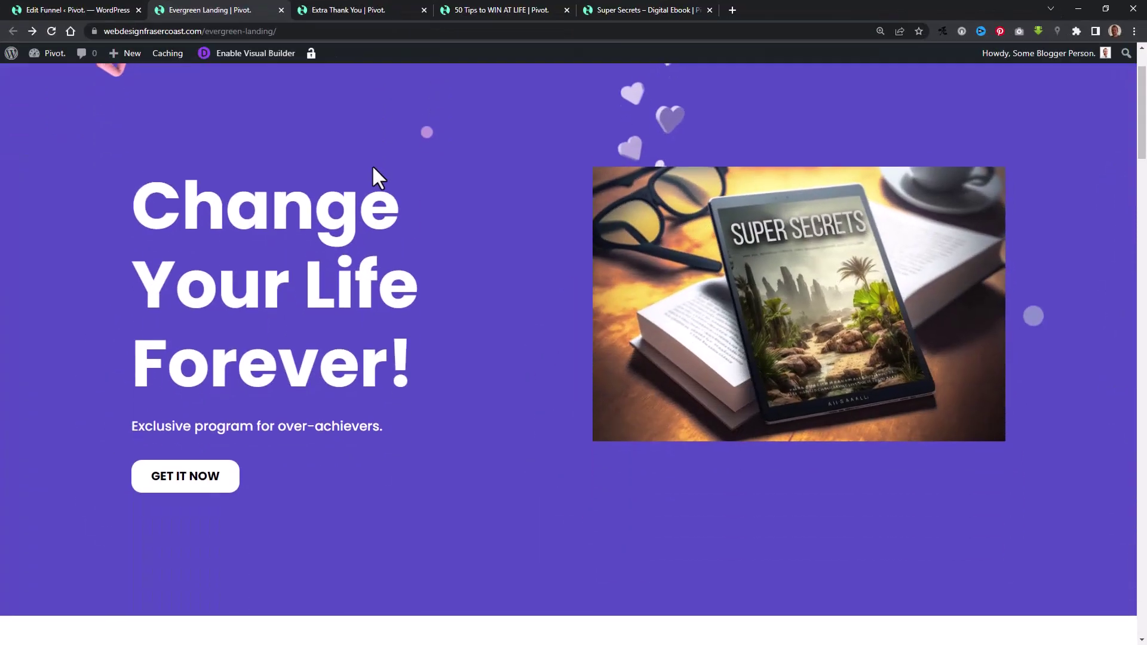
pyautogui.scroll(2, 190, 144)
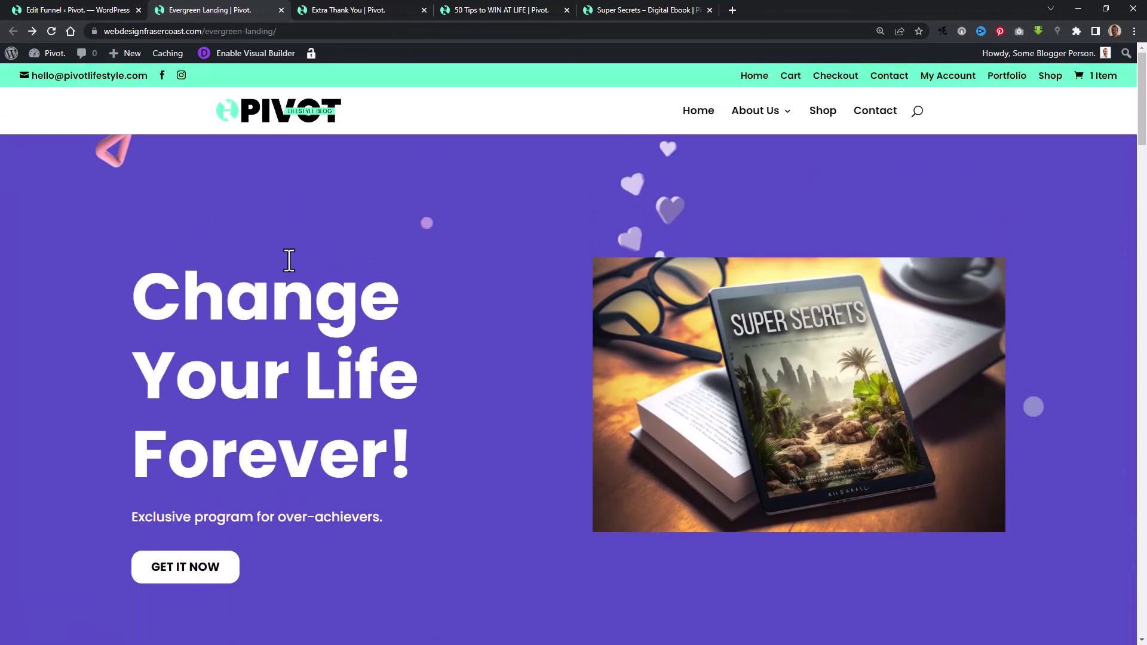
pyautogui.scroll(-3, 268, 277)
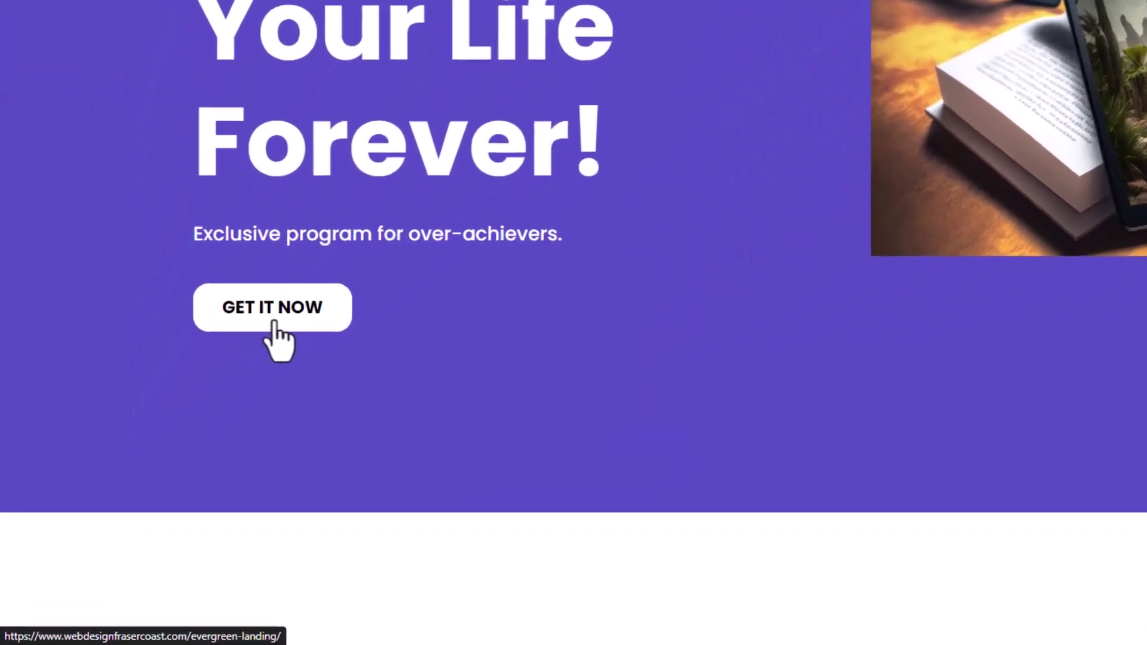
pyautogui.click(274, 321)
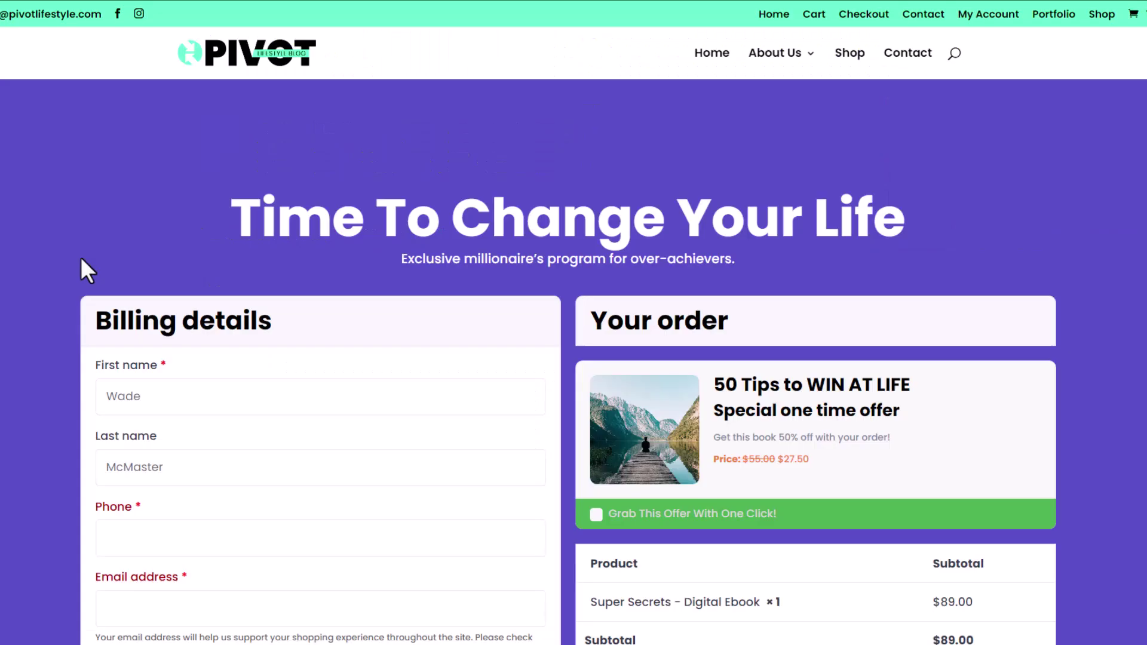
# Step: Review the checkout page's billing and order sections, and add the 50 Tips to WIN AT LIFE one-time offer to the order
pyautogui.scroll(-2, 82, 264)
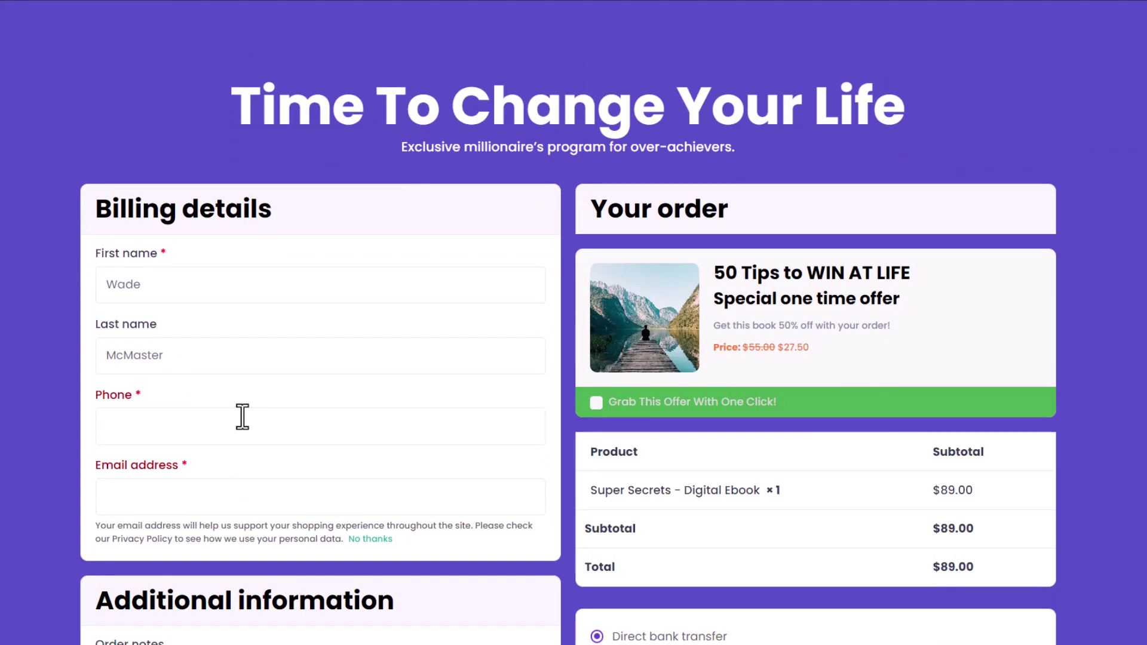
pyautogui.scroll(-2, 399, 384)
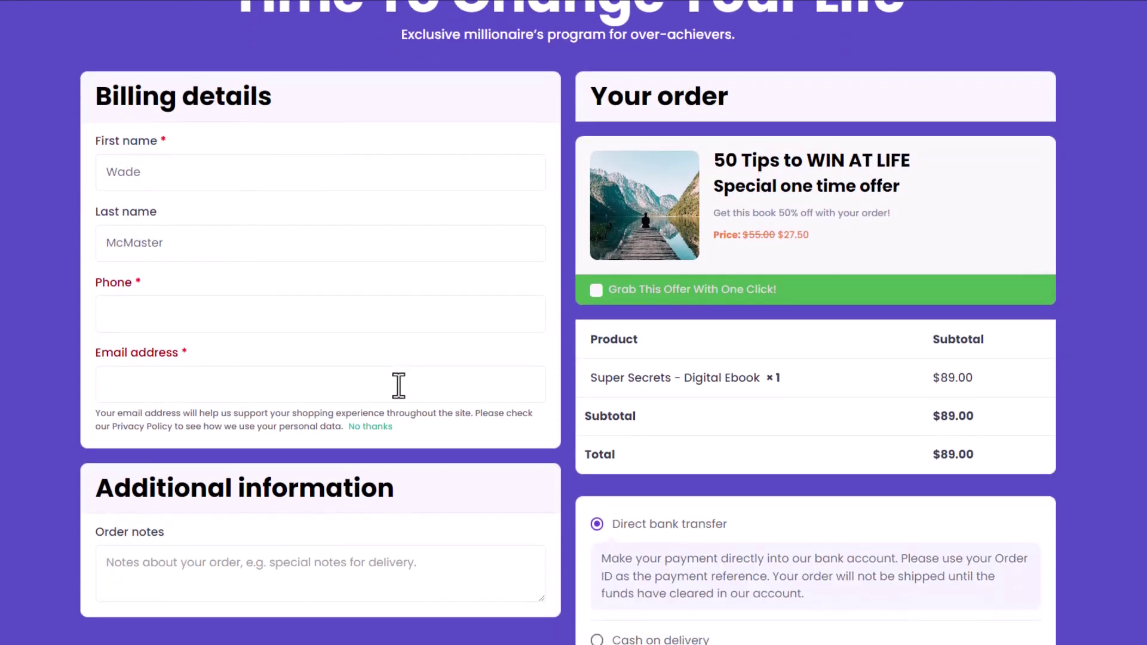
pyautogui.scroll(-2, 388, 370)
pyautogui.scroll(2, 220, 147)
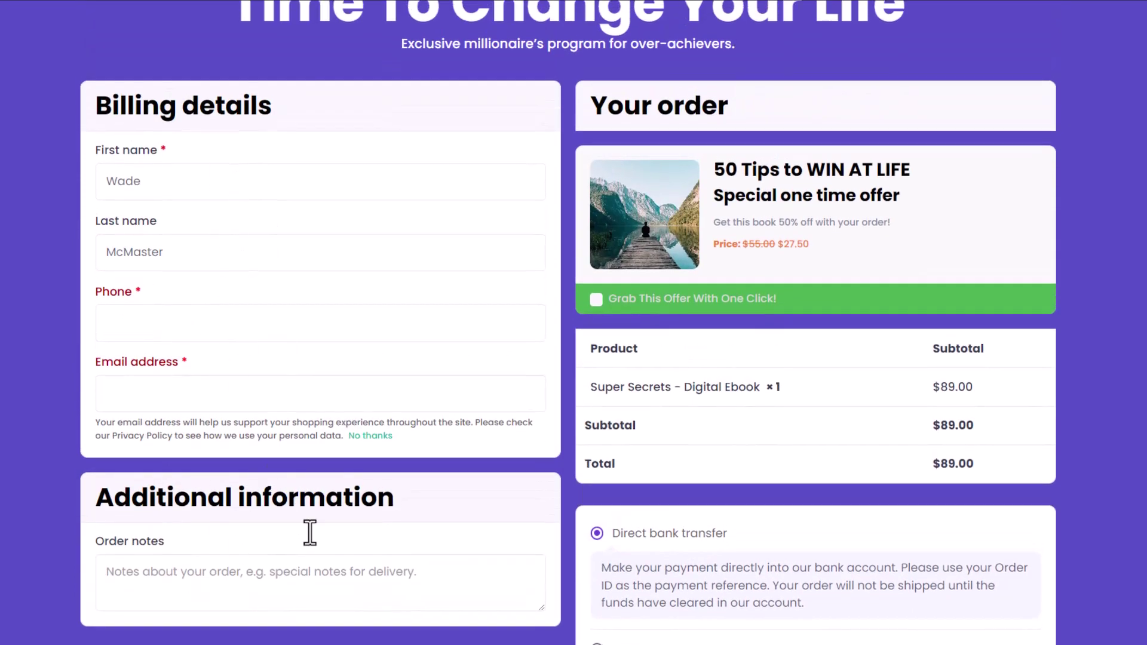
pyautogui.scroll(-2, 341, 384)
pyautogui.scroll(5, 289, 302)
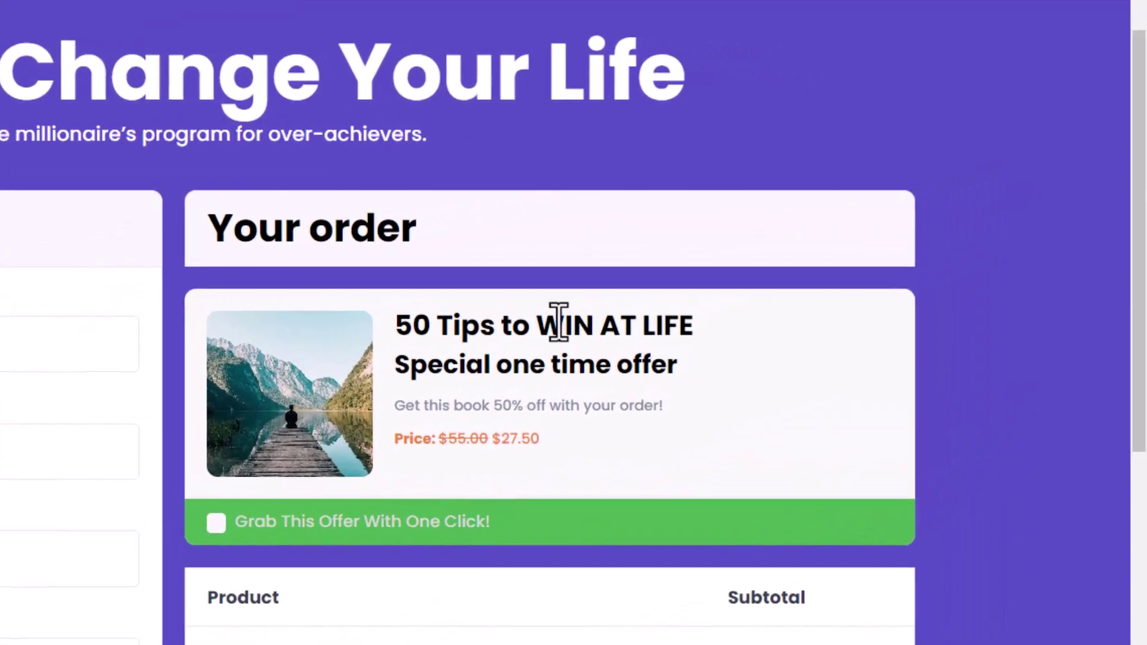
pyautogui.moveTo(742, 356); pyautogui.dragTo(844, 386)
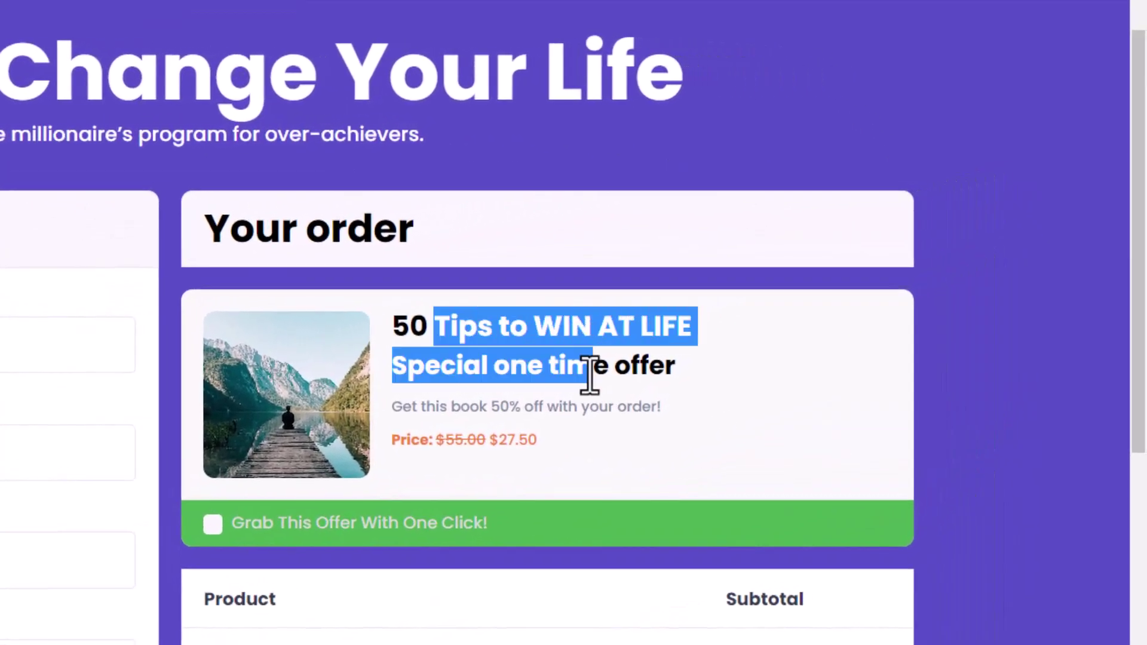
pyautogui.click(213, 525)
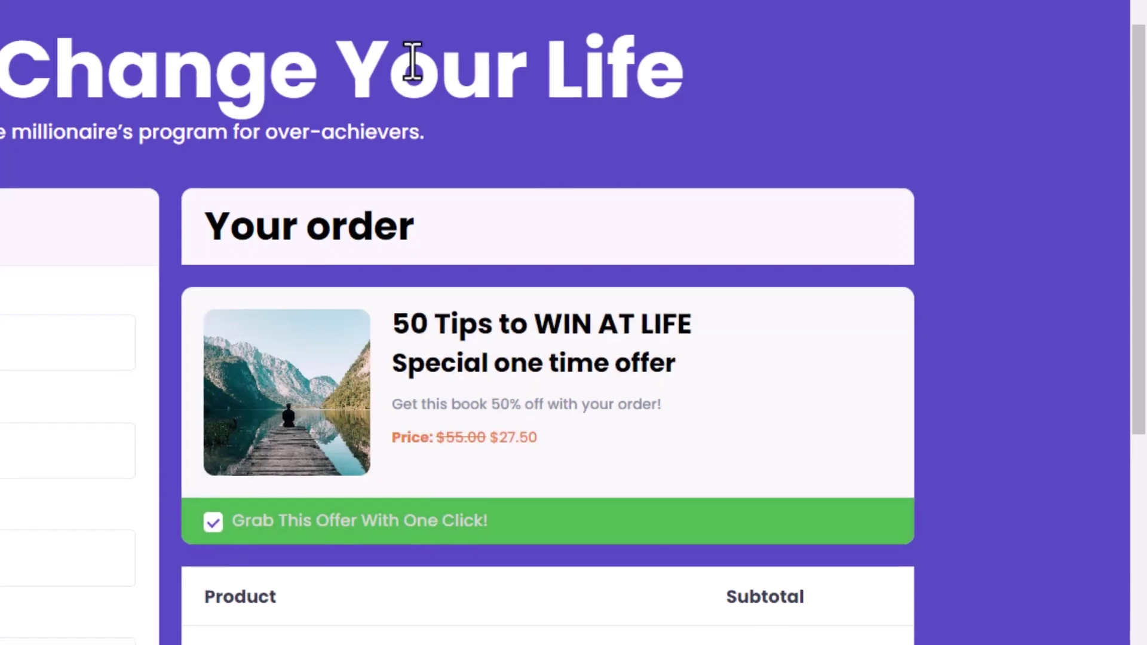
# Step: Check the prices of both products in the order summary and choose Cash on delivery as the payment method
pyautogui.scroll(-3, 648, 464)
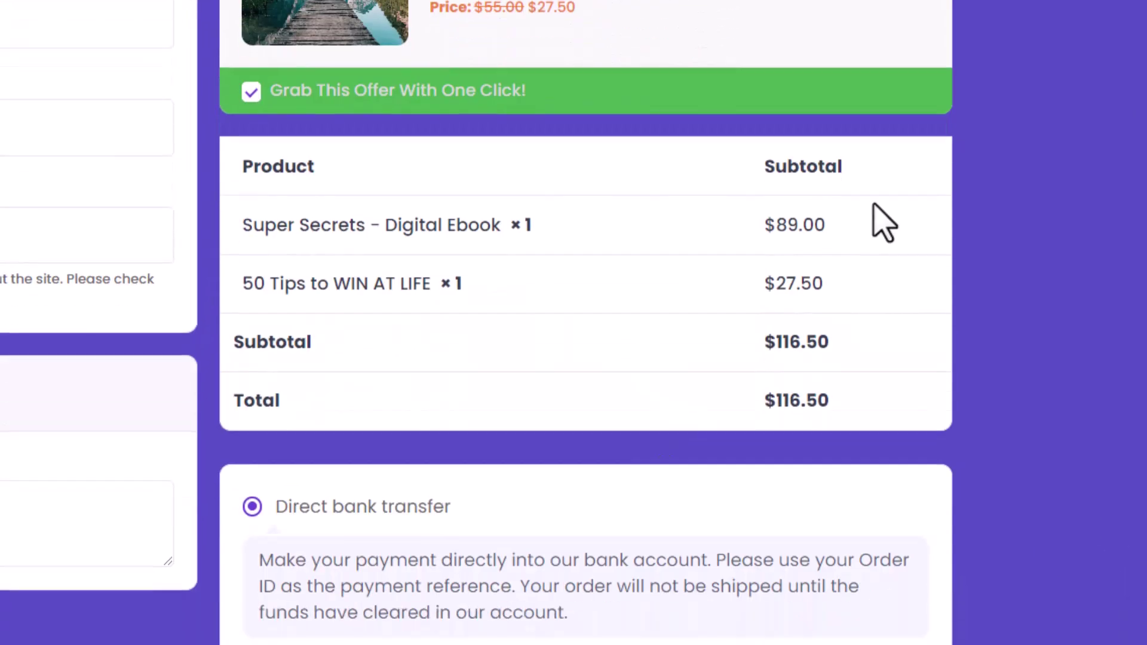
pyautogui.moveTo(776, 224); pyautogui.dragTo(815, 224)
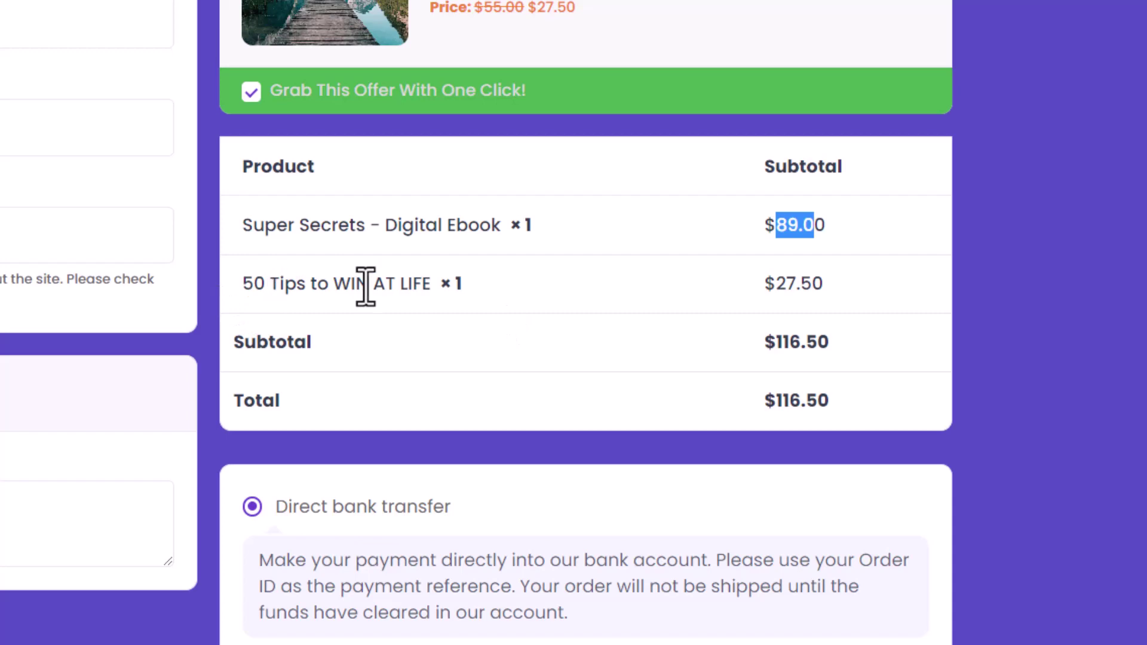
pyautogui.moveTo(776, 284); pyautogui.dragTo(824, 284)
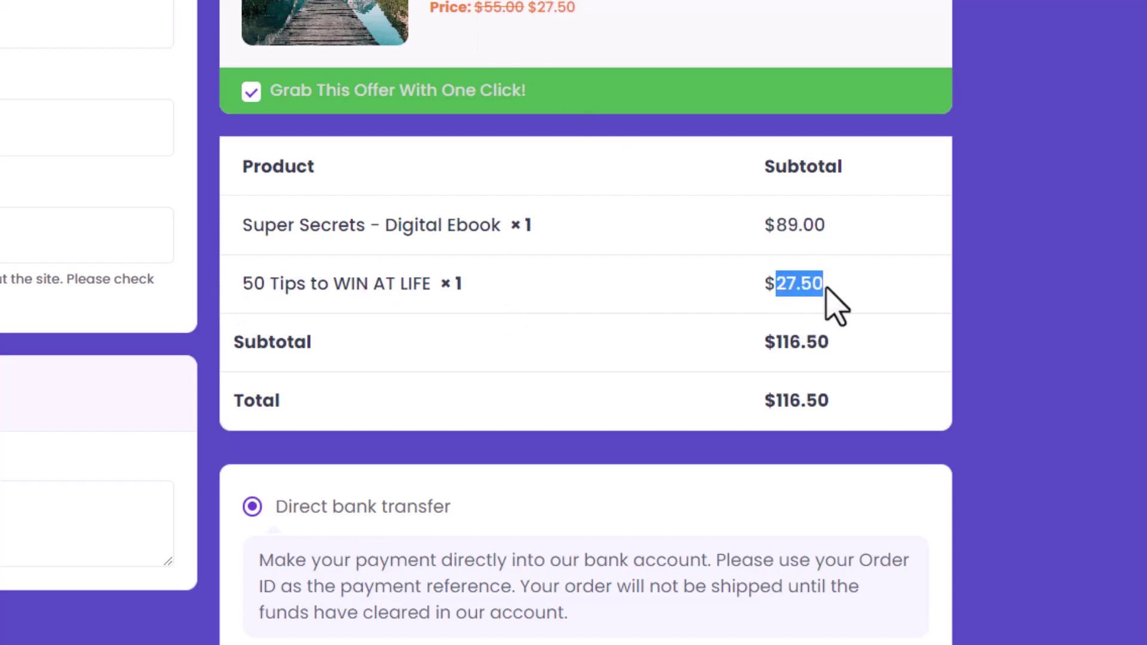
pyautogui.scroll(-6, 799, 313)
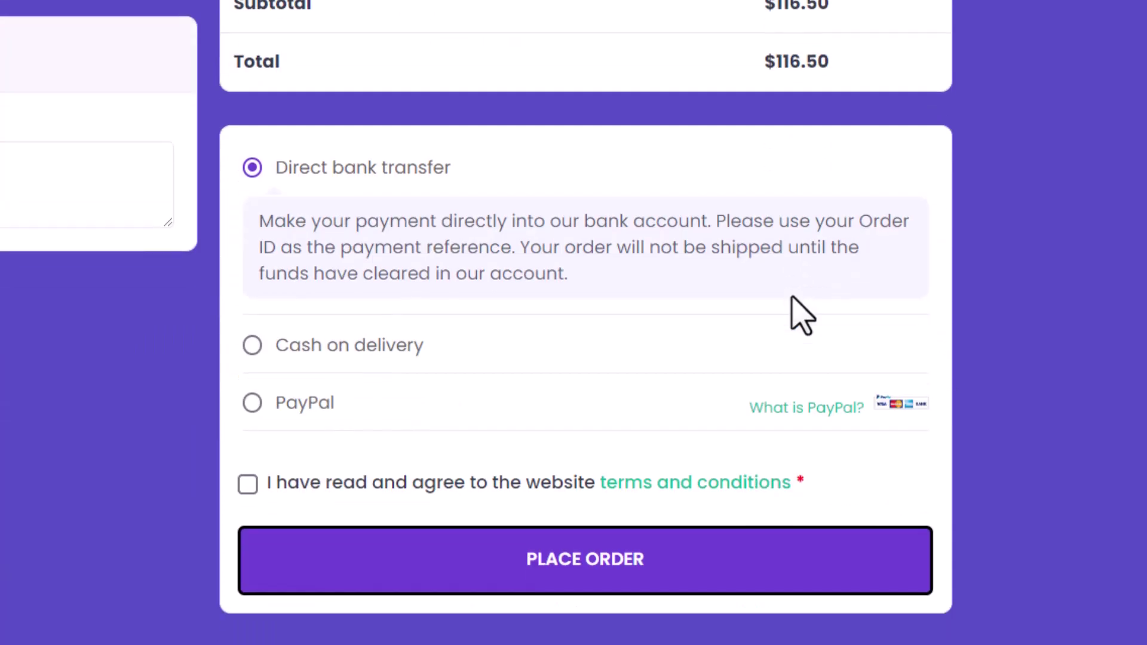
pyautogui.click(270, 336)
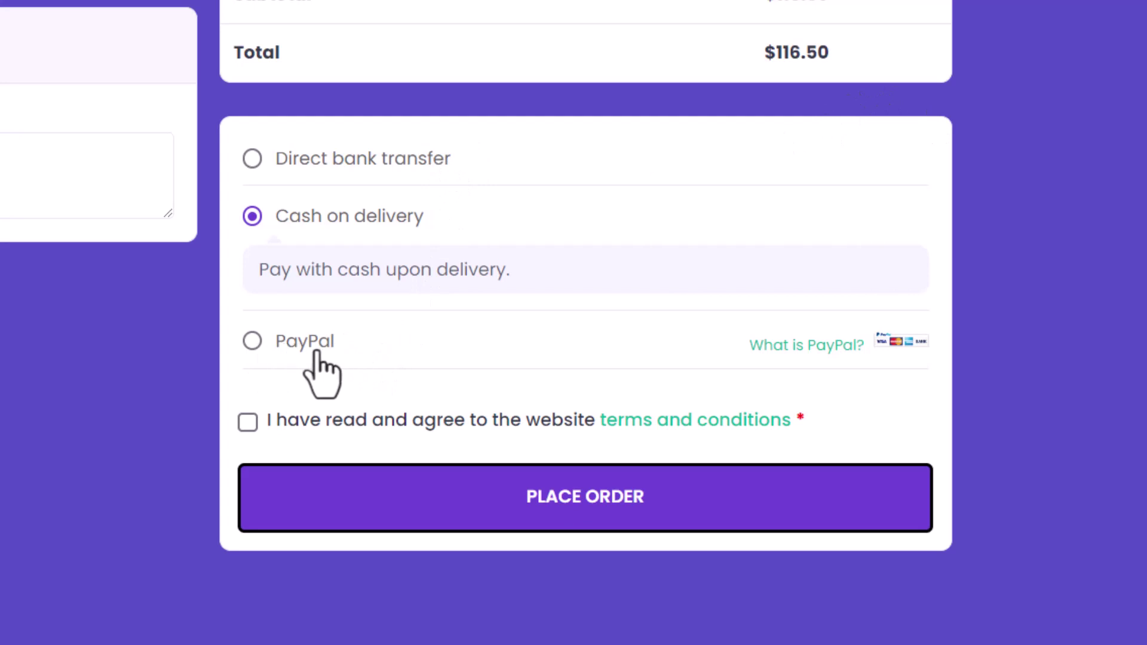
# Step: Accept the website's terms and conditions, place the cash-on-delivery order including the one-time offer, and submit it again from the reloaded checkout
pyautogui.click(247, 422)
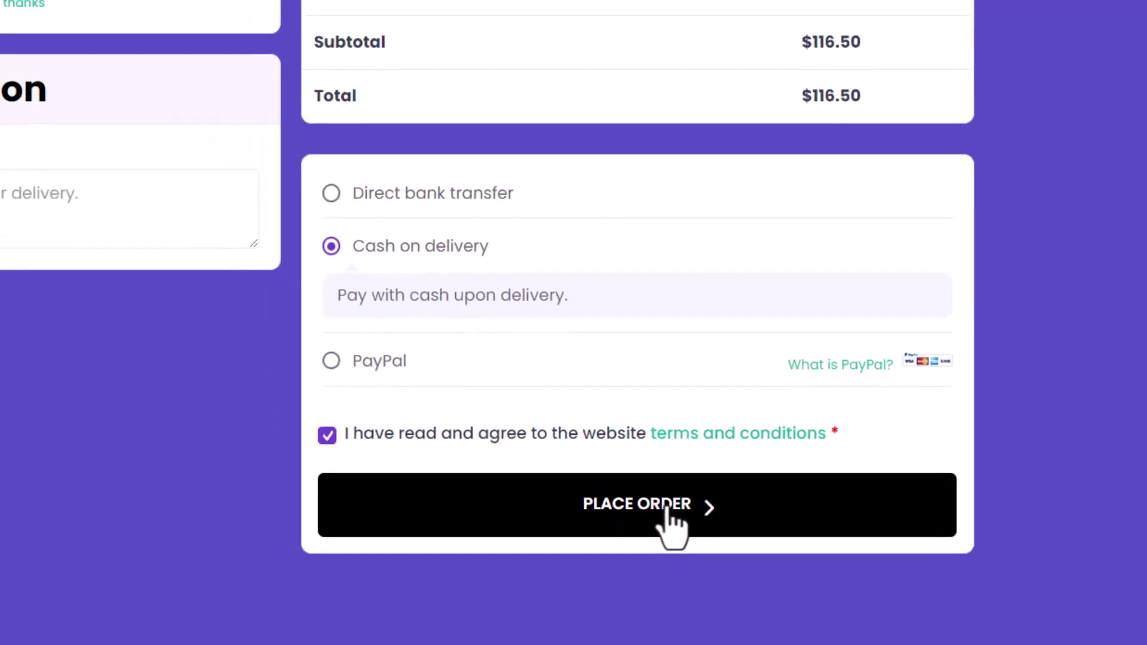
pyautogui.click(666, 507)
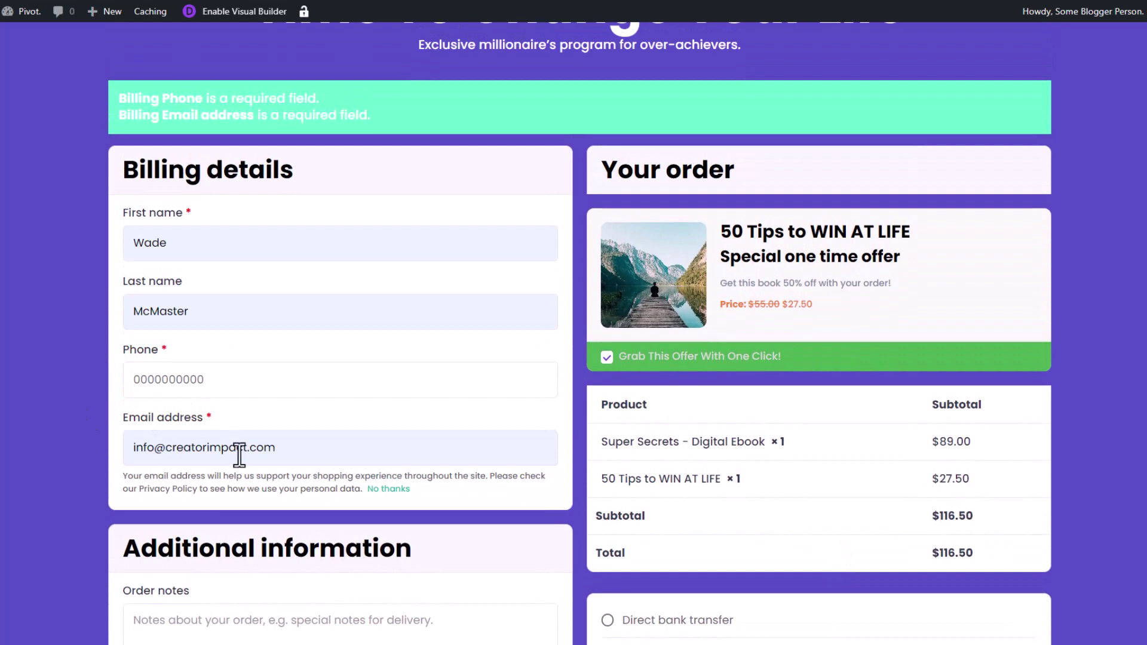
pyautogui.scroll(-5, 239, 454)
pyautogui.click(913, 575)
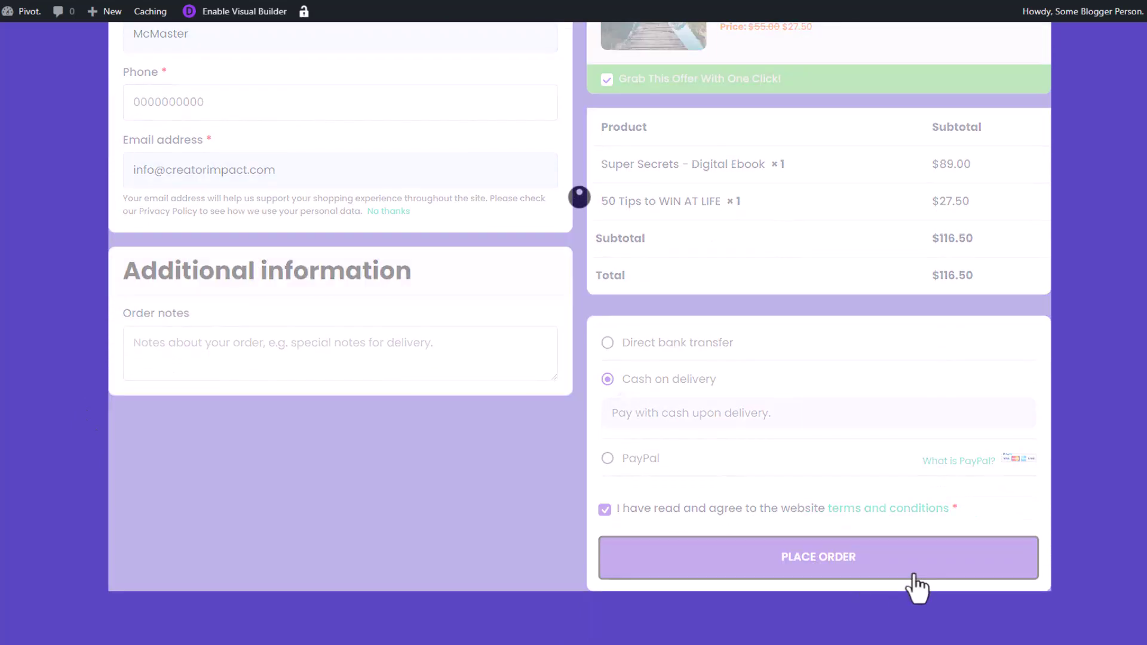
pyautogui.scroll(-4, 737, 409)
pyautogui.scroll(4, 758, 376)
pyautogui.scroll(-3, 873, 238)
pyautogui.scroll(3, 860, 318)
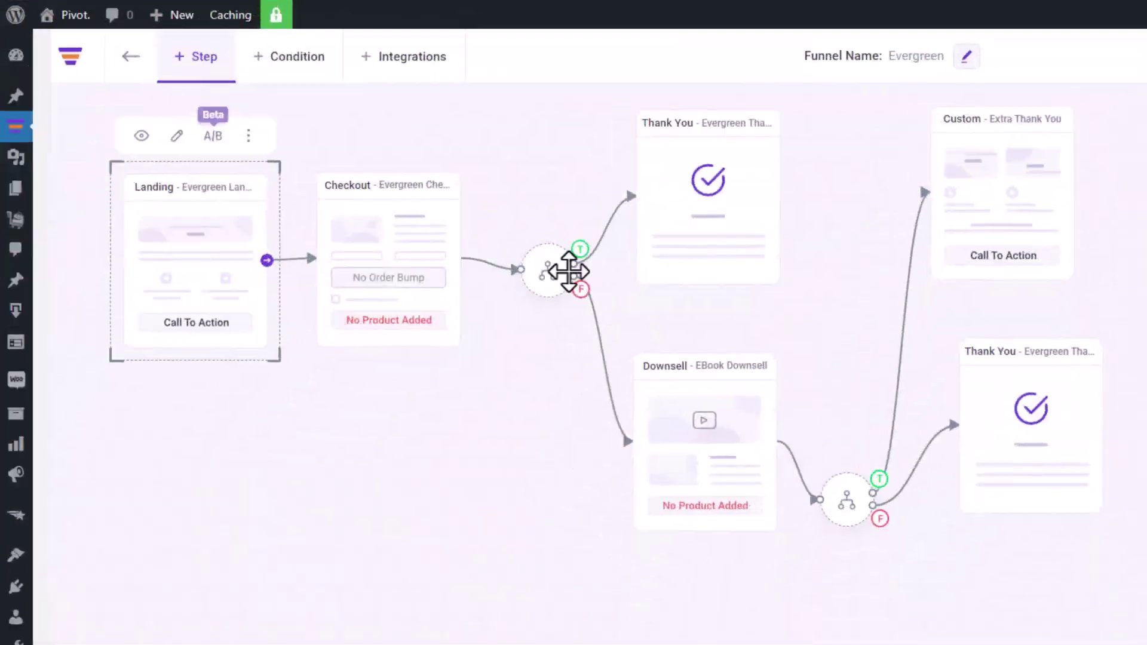
# Step: Look at the product settings of the EBook Downsell step and close them again
pyautogui.moveTo(681, 372)
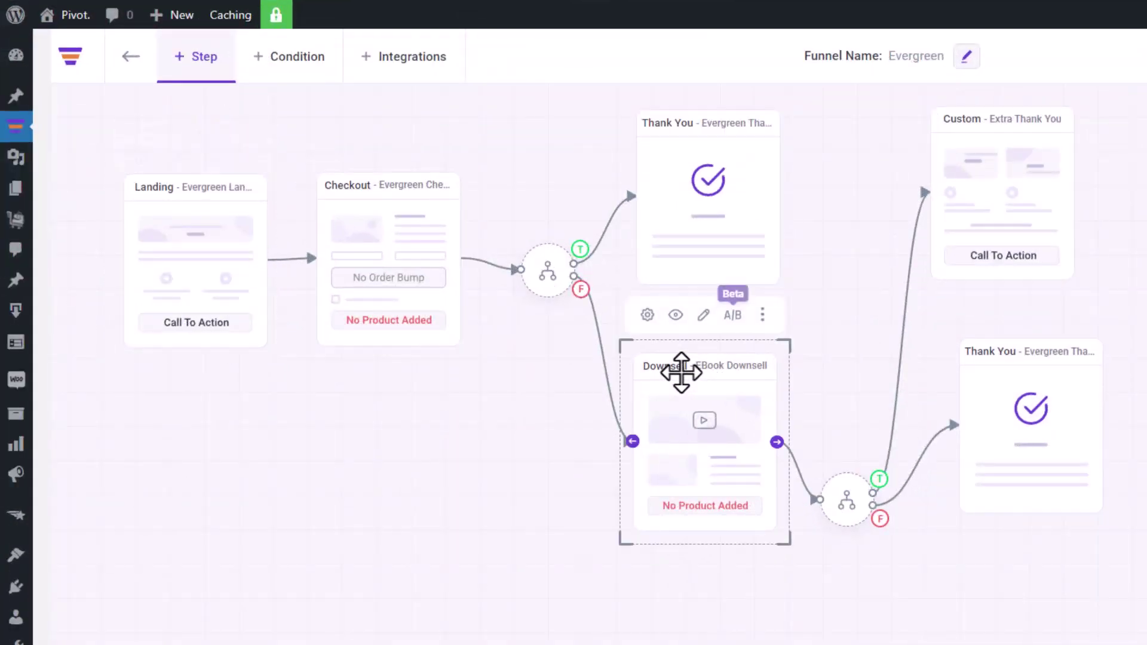
pyautogui.click(648, 316)
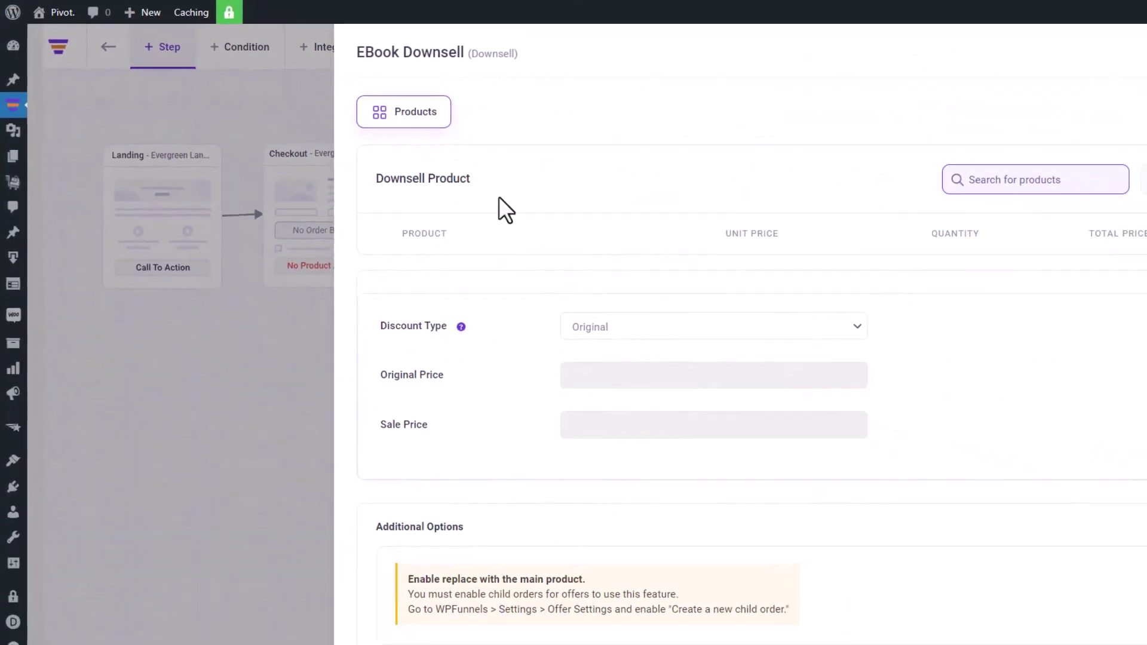
pyautogui.click(1124, 47)
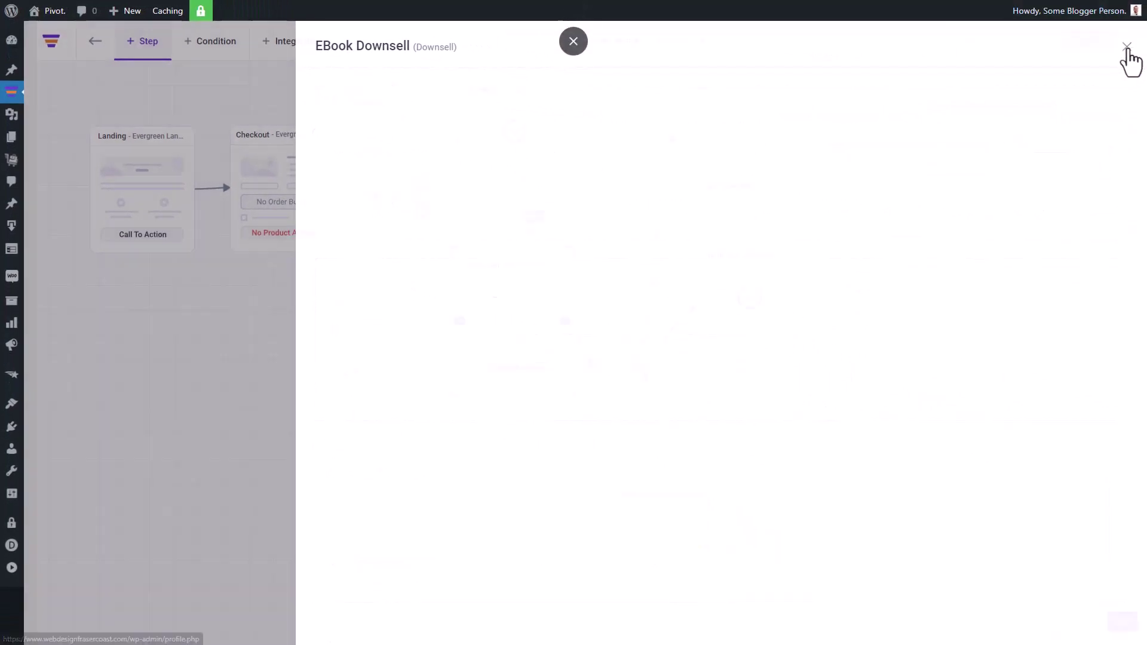
# Step: View the Extra Thank You step's page and open it in the Divi Visual Builder
pyautogui.moveTo(730, 109)
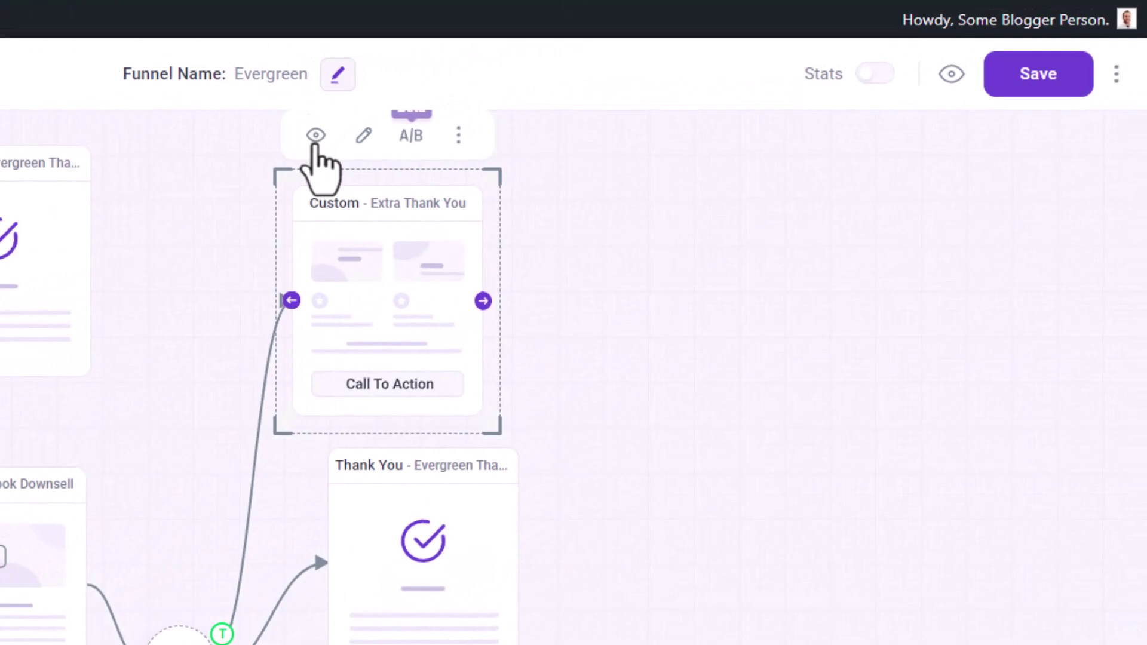
pyautogui.click(316, 136)
pyautogui.click(257, 18)
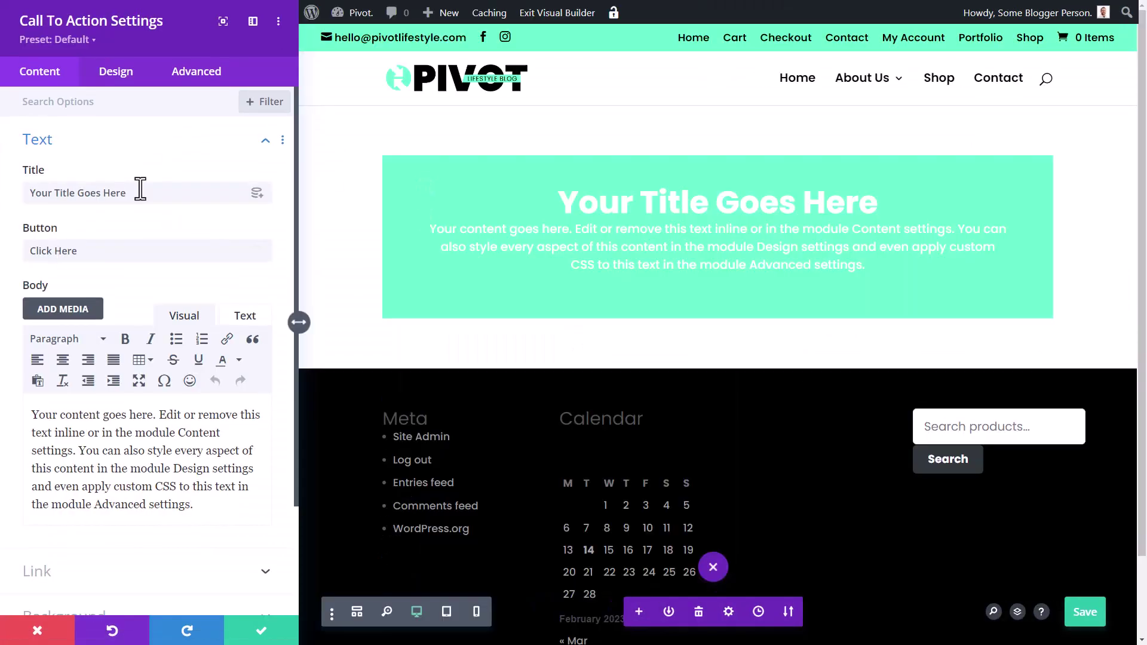
# Step: Set the Call To Action module's title to "Thank you for booking a call!" and its button text to "Email me!"
pyautogui.click(116, 71)
pyautogui.click(39, 71)
pyautogui.tripleClick(146, 193)
pyautogui.write('Thank you for booking a call!')
pyautogui.tripleClick(147, 250)
pyautogui.write('Email')
pyautogui.write('me!')
# Step: Replace the Call To Action's body text with "Email me to book a time!", then save the page and exit the Visual Builder
pyautogui.tripleClick(147, 461)
pyautogui.write('Email me to book')
pyautogui.write('a time!')
pyautogui.click(36, 479)
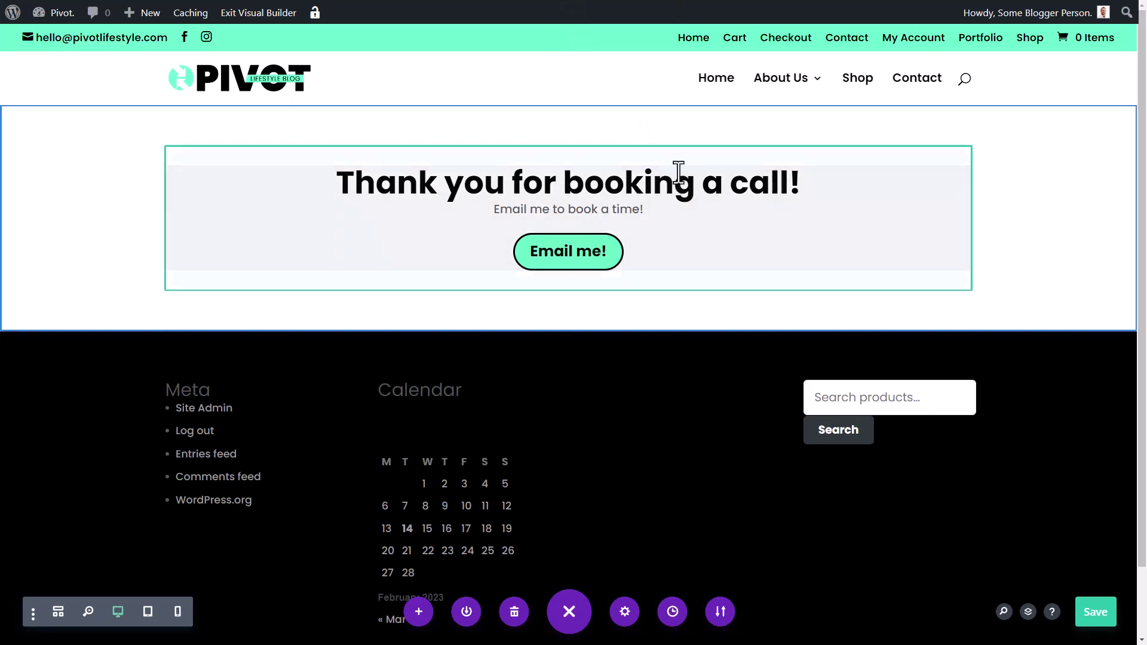
pyautogui.click(257, 13)
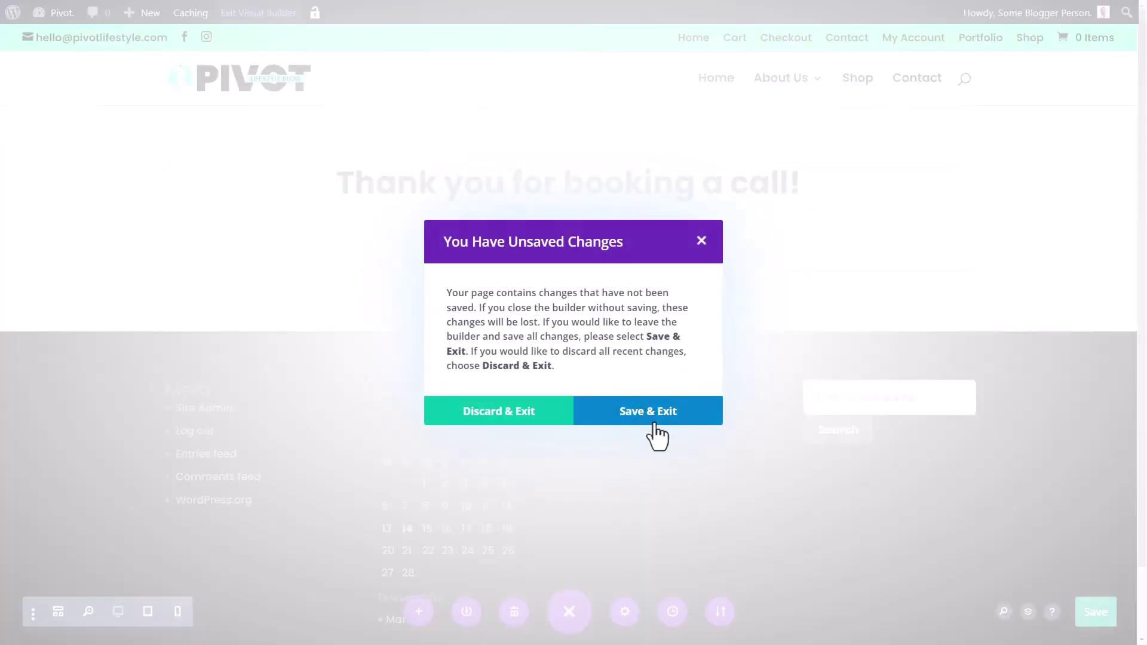
pyautogui.click(655, 414)
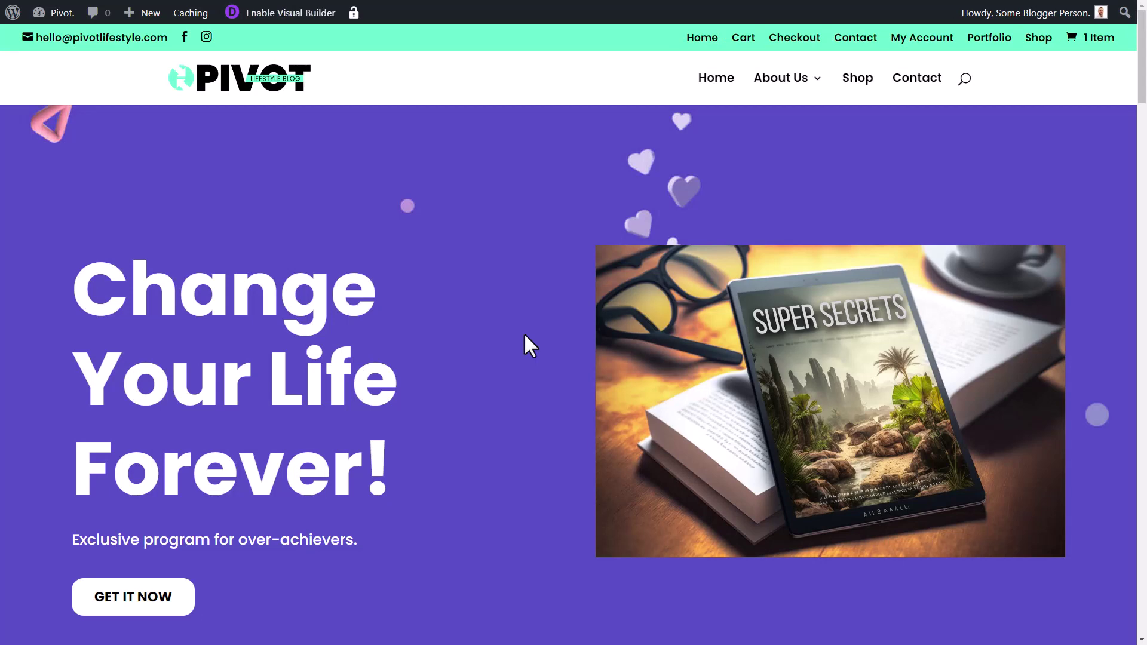
# Step: Follow the Get It Now call to action from the live landing page to the checkout
pyautogui.scroll(-3, 523, 332)
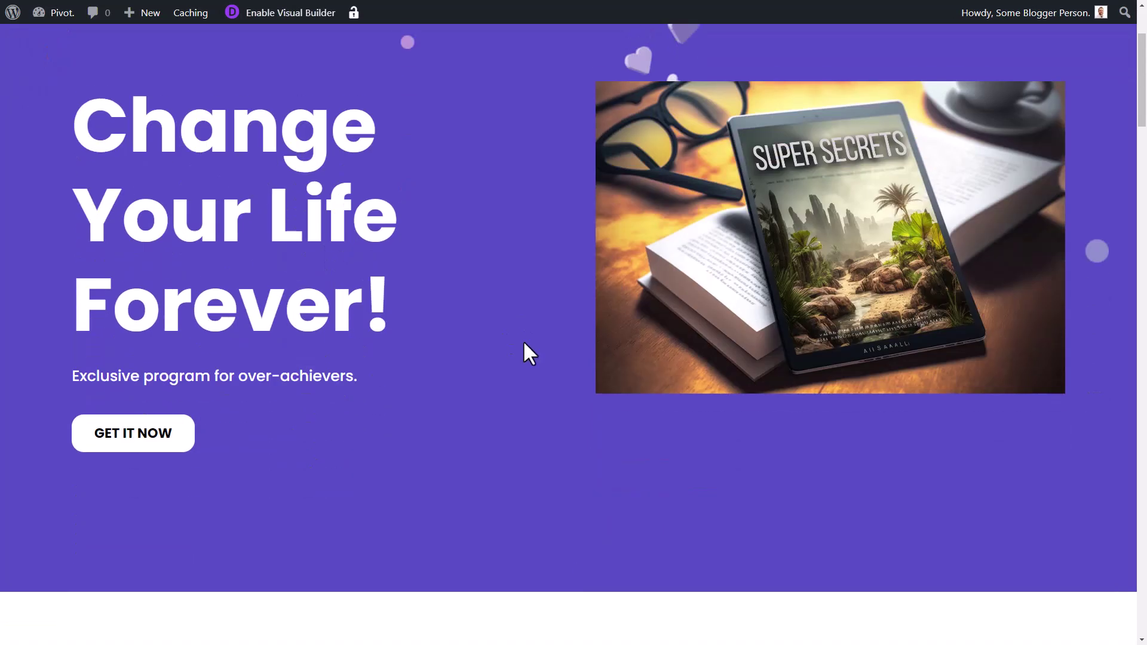
pyautogui.click(128, 432)
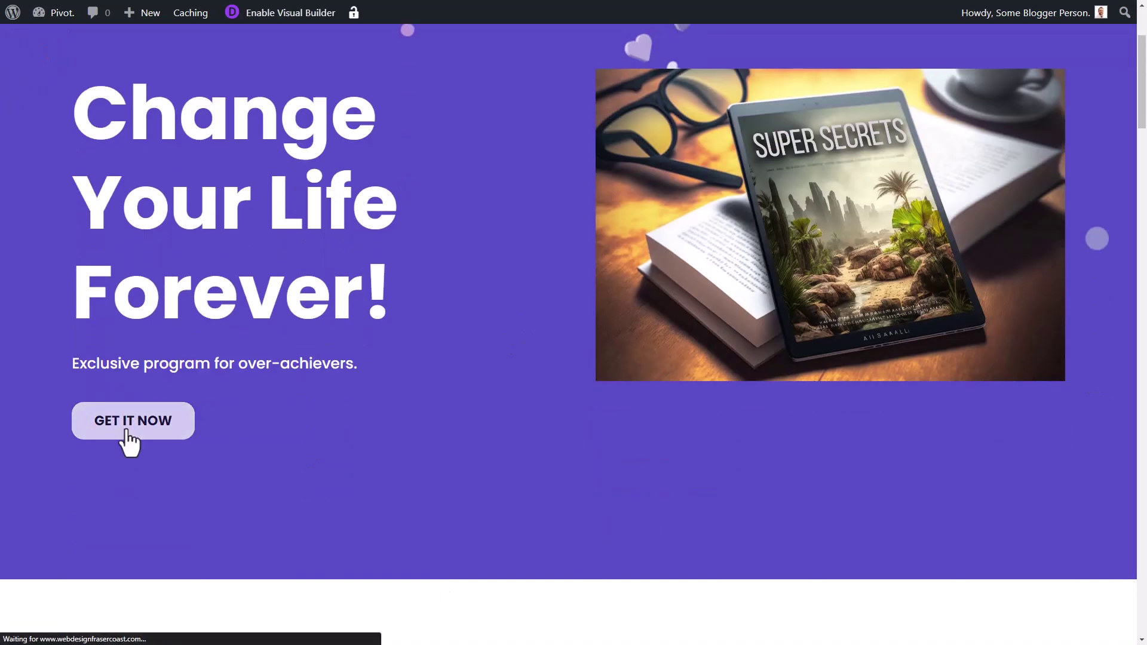
pyautogui.scroll(-3, 179, 359)
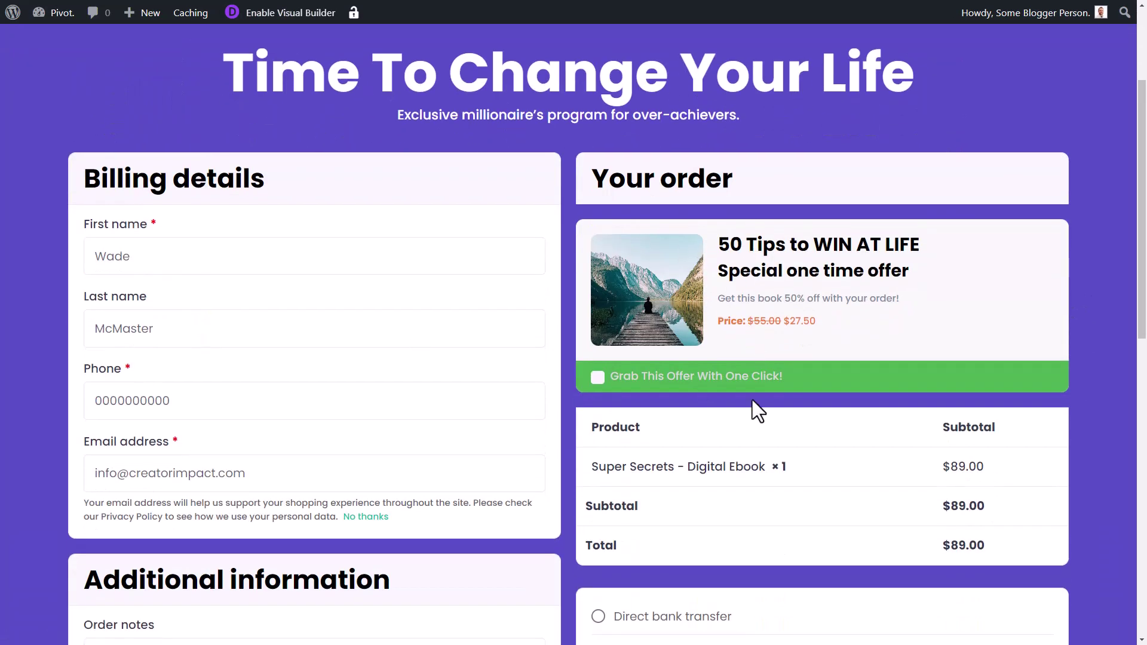
# Step: Accept the terms and conditions and place a cash-on-delivery order for the Super Secrets ebook without the one-time offer
pyautogui.scroll(-3, 246, 312)
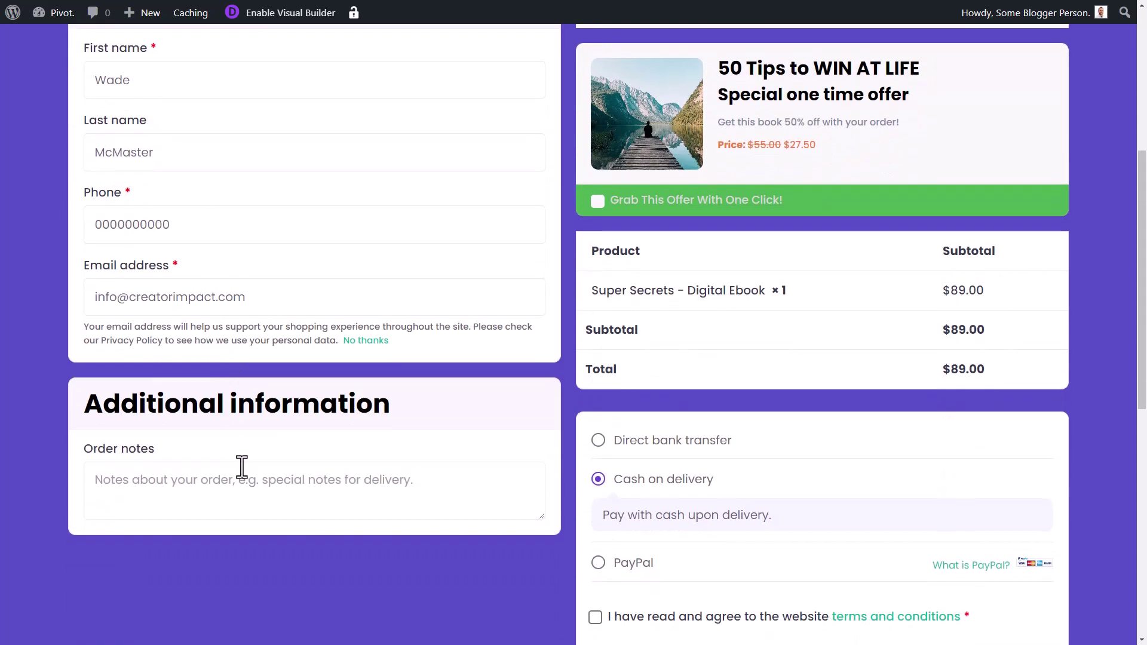
pyautogui.scroll(-3, 243, 490)
pyautogui.click(595, 444)
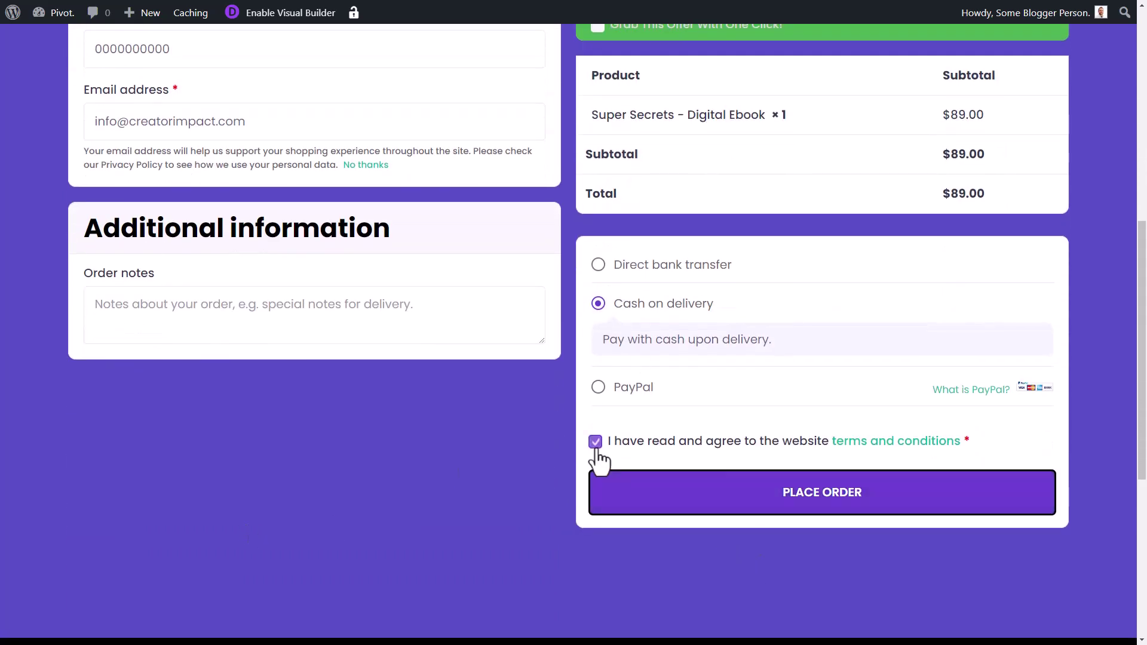
pyautogui.click(736, 500)
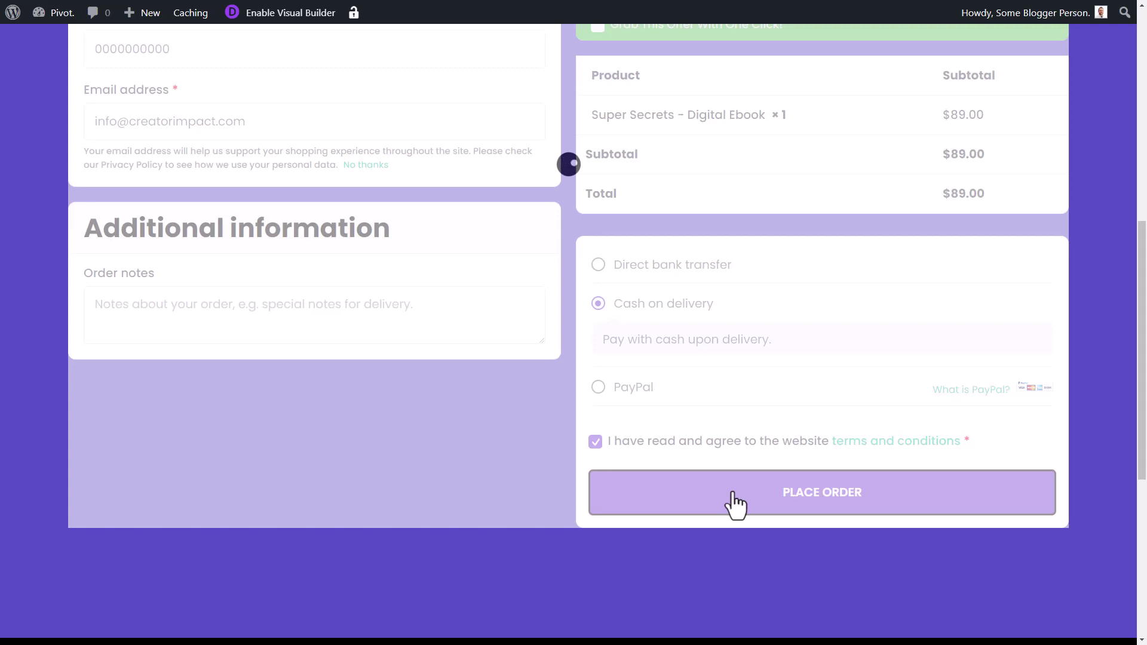
# Step: Review the downsell page from its special offer headline through the book image to the Design Thinking title, price and description
pyautogui.scroll(-1, 436, 251)
pyautogui.scroll(-2, 436, 251)
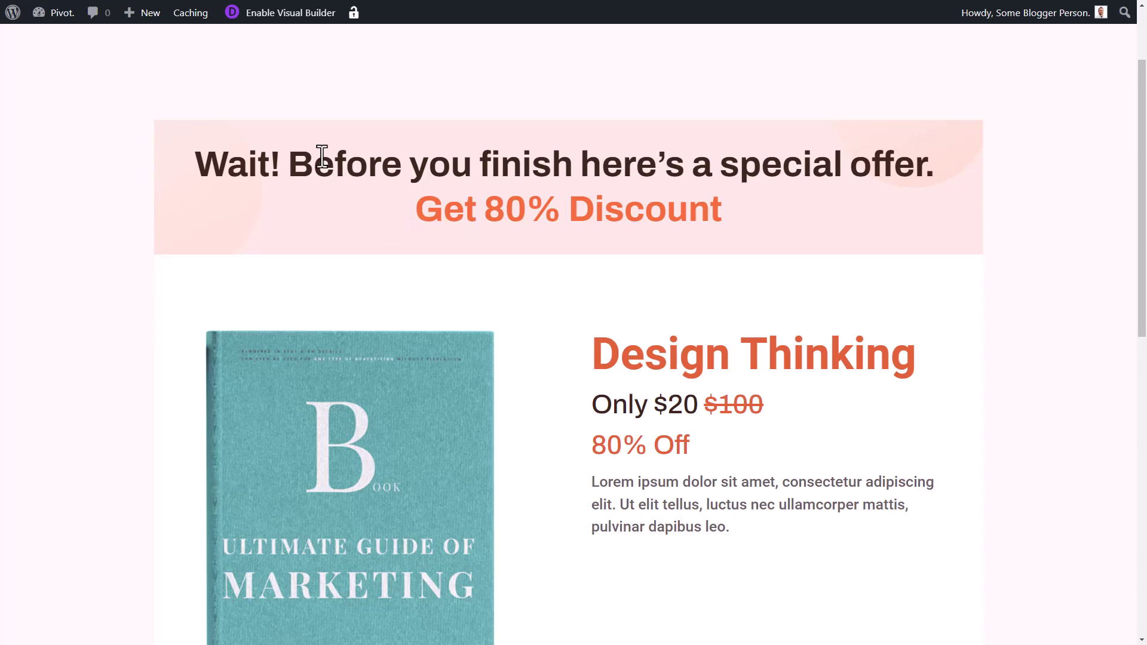
pyautogui.scroll(-3, 592, 209)
pyautogui.scroll(-2, 597, 209)
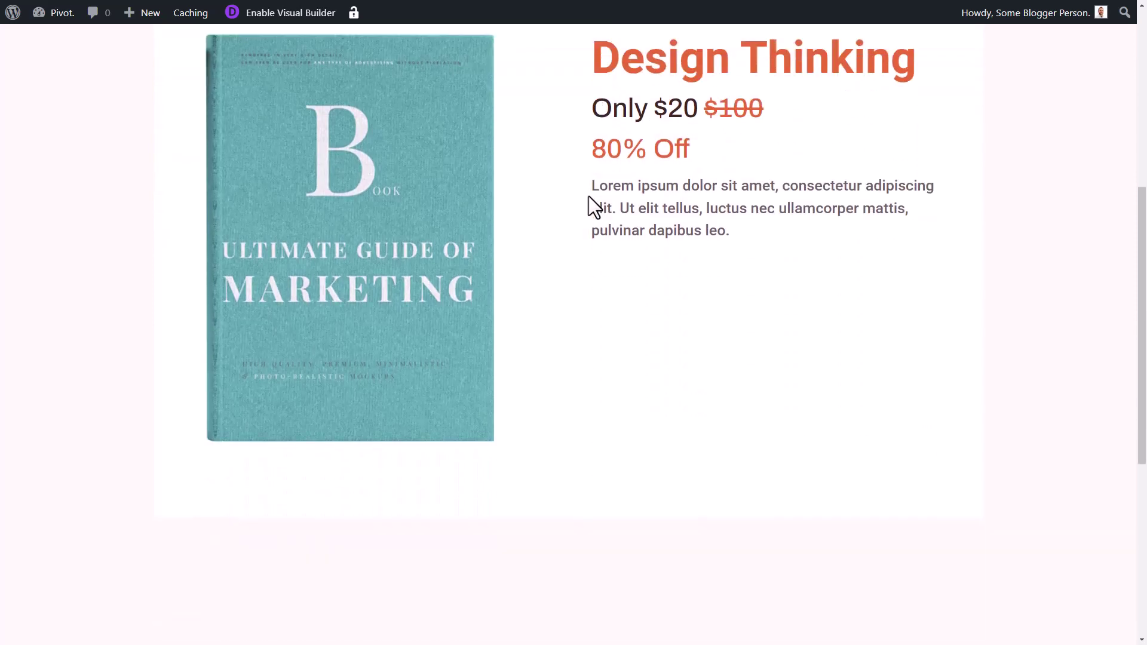
pyautogui.scroll(-5, 588, 201)
pyautogui.scroll(10, 568, 231)
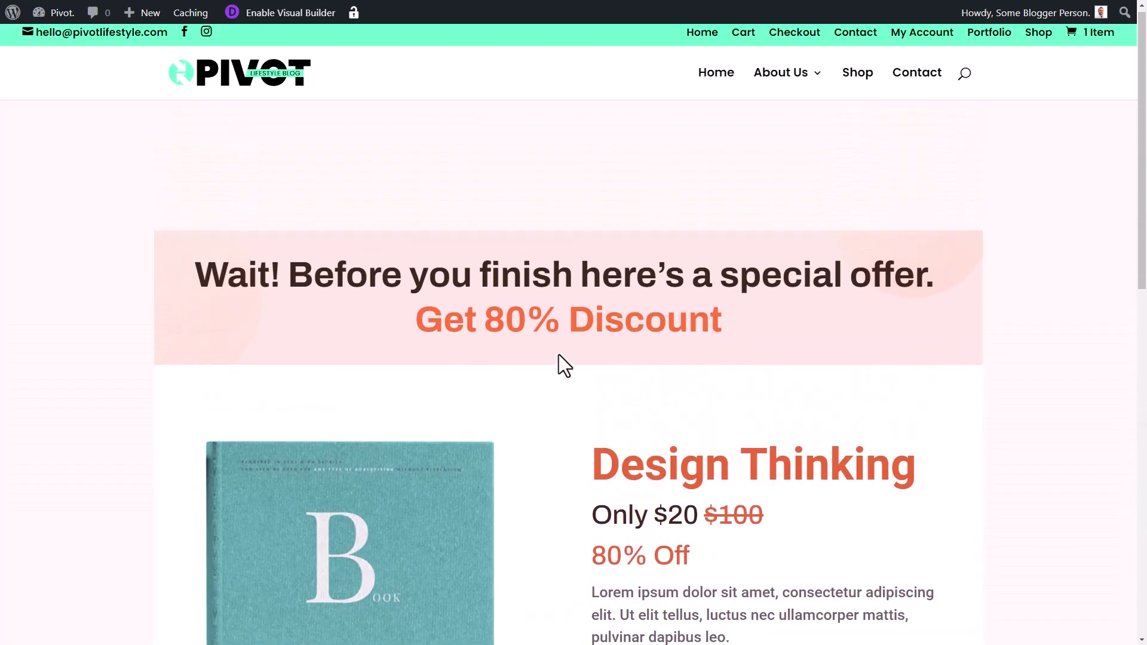
pyautogui.moveTo(487, 277); pyautogui.dragTo(703, 359)
pyautogui.scroll(-3, 680, 553)
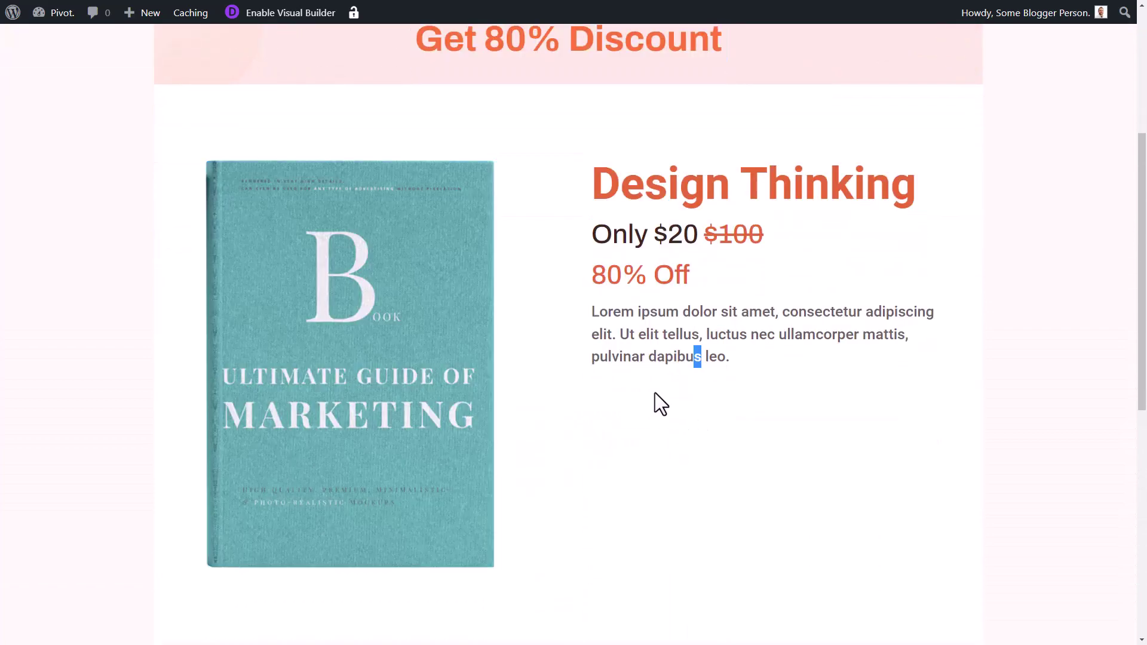
pyautogui.click(800, 335)
pyautogui.scroll(5, 814, 325)
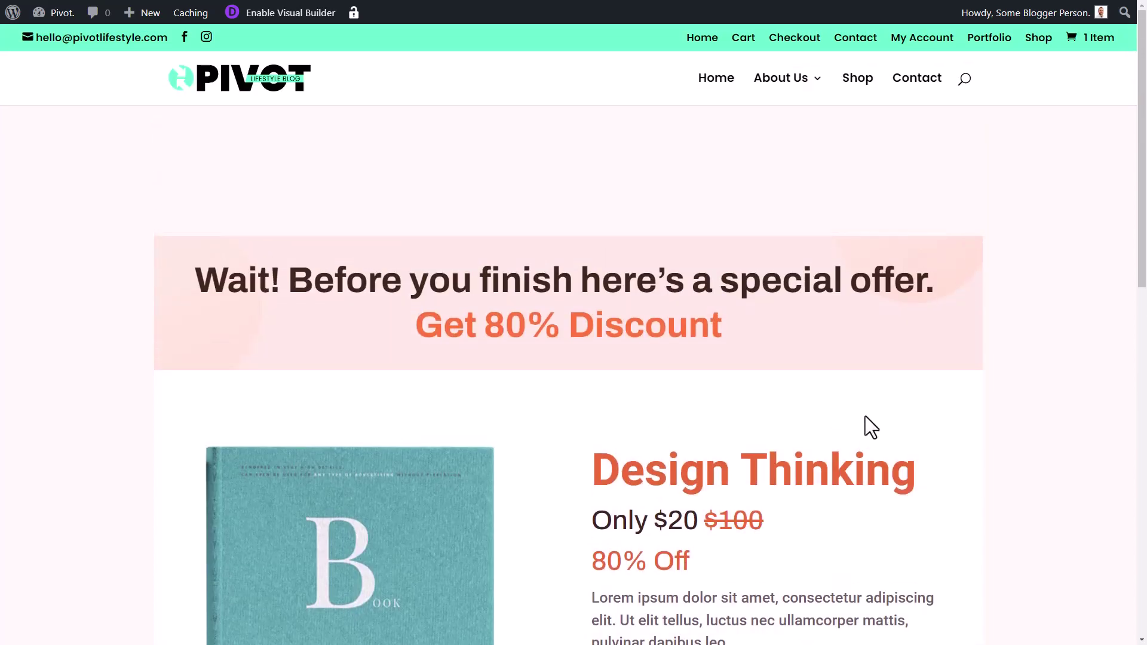
pyautogui.moveTo(609, 468); pyautogui.dragTo(840, 469)
pyautogui.click(872, 508)
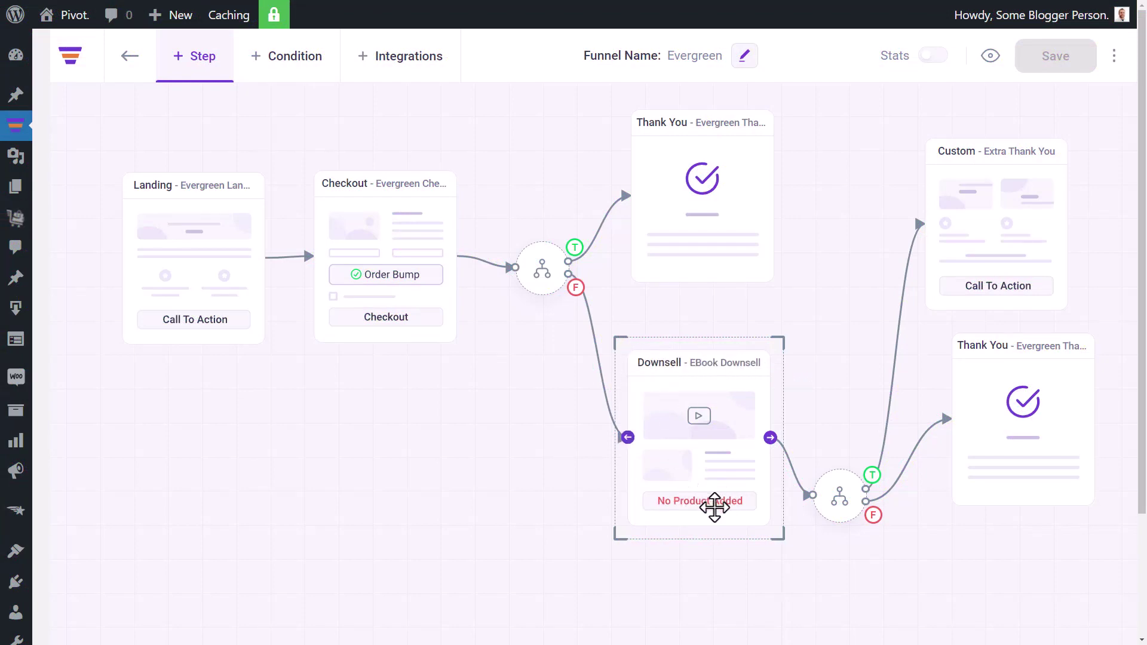
# Step: Add the Consultation Call product to the EBook Downsell step with the Original discount type and save the changes
pyautogui.moveTo(691, 343)
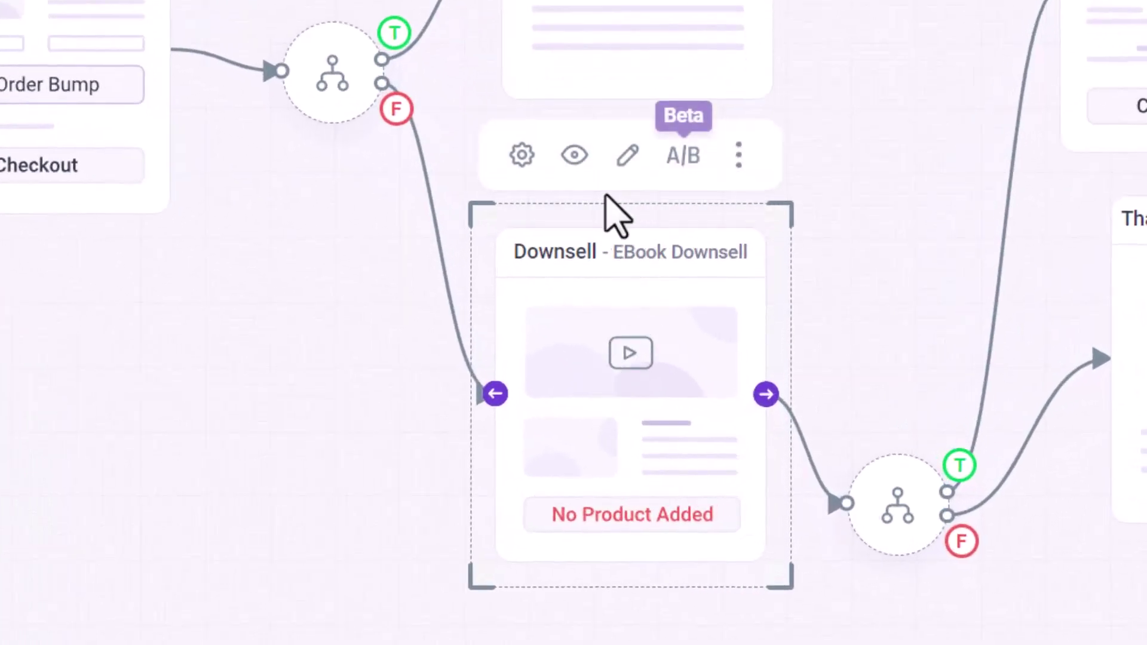
pyautogui.click(522, 157)
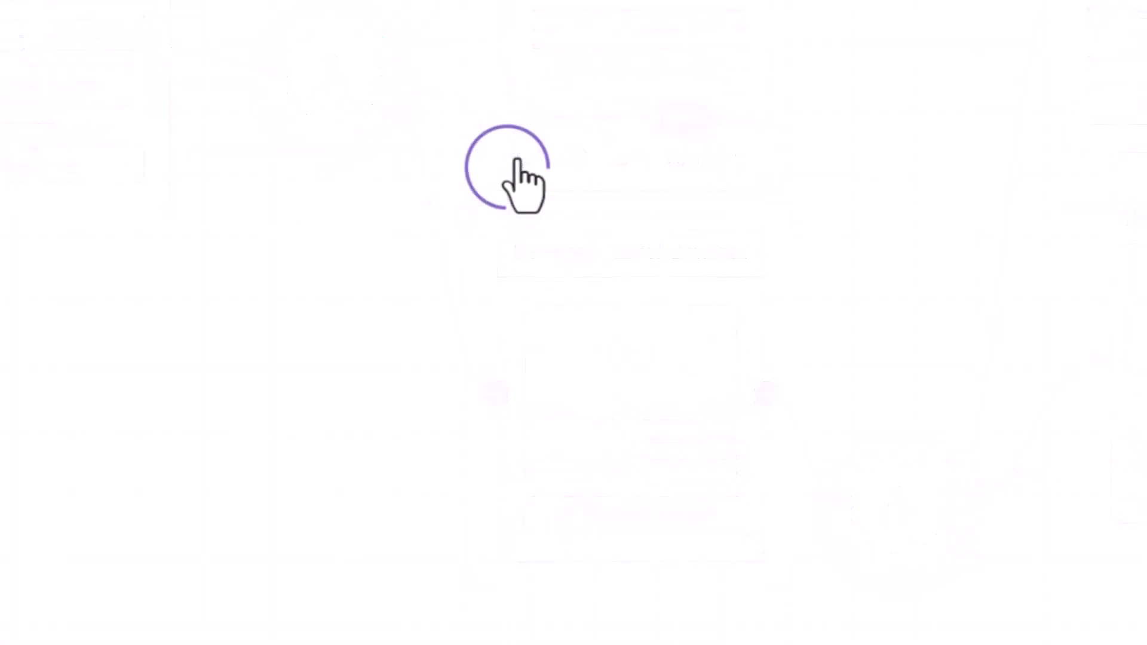
pyautogui.click(830, 161)
pyautogui.write('consult')
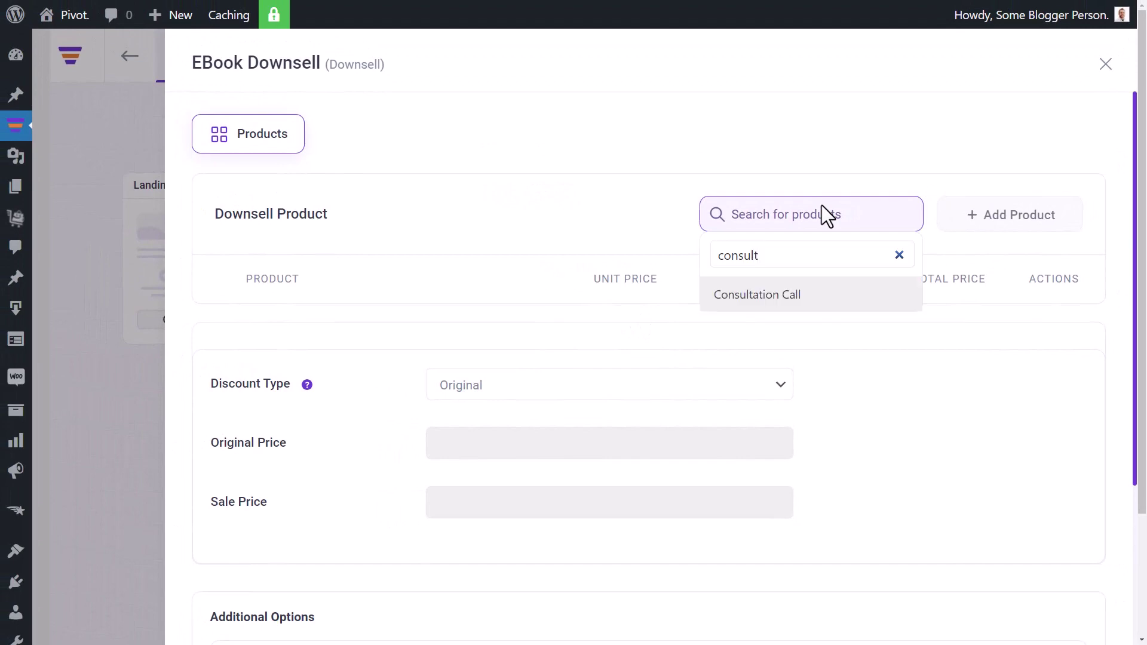
pyautogui.click(815, 294)
pyautogui.click(1014, 218)
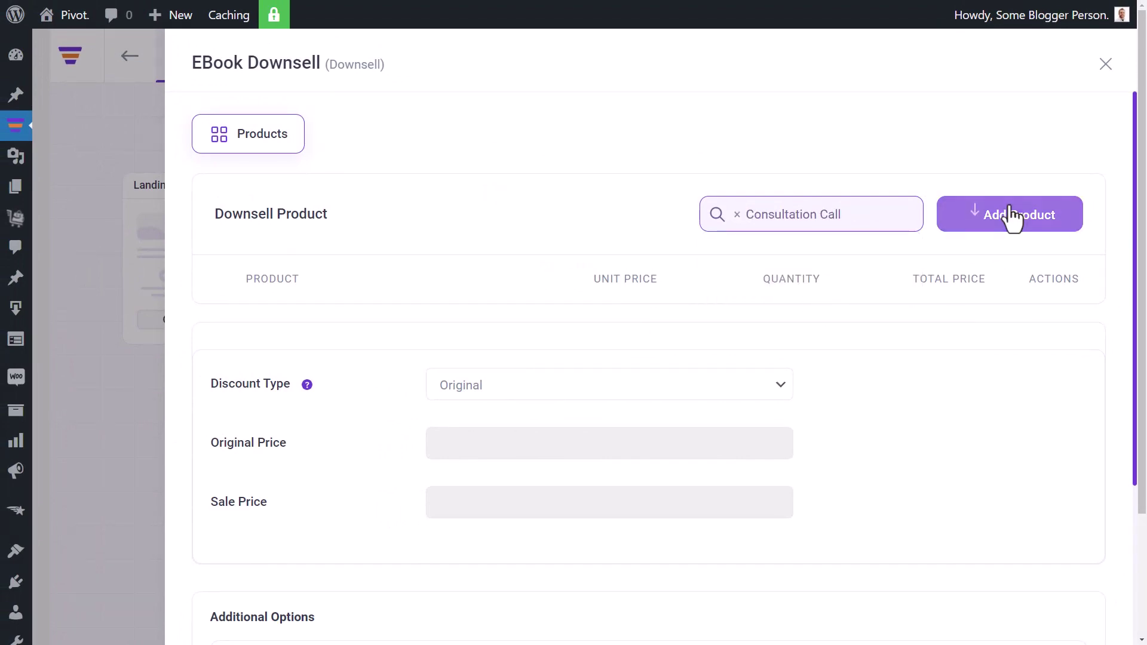
pyautogui.scroll(-5, 619, 226)
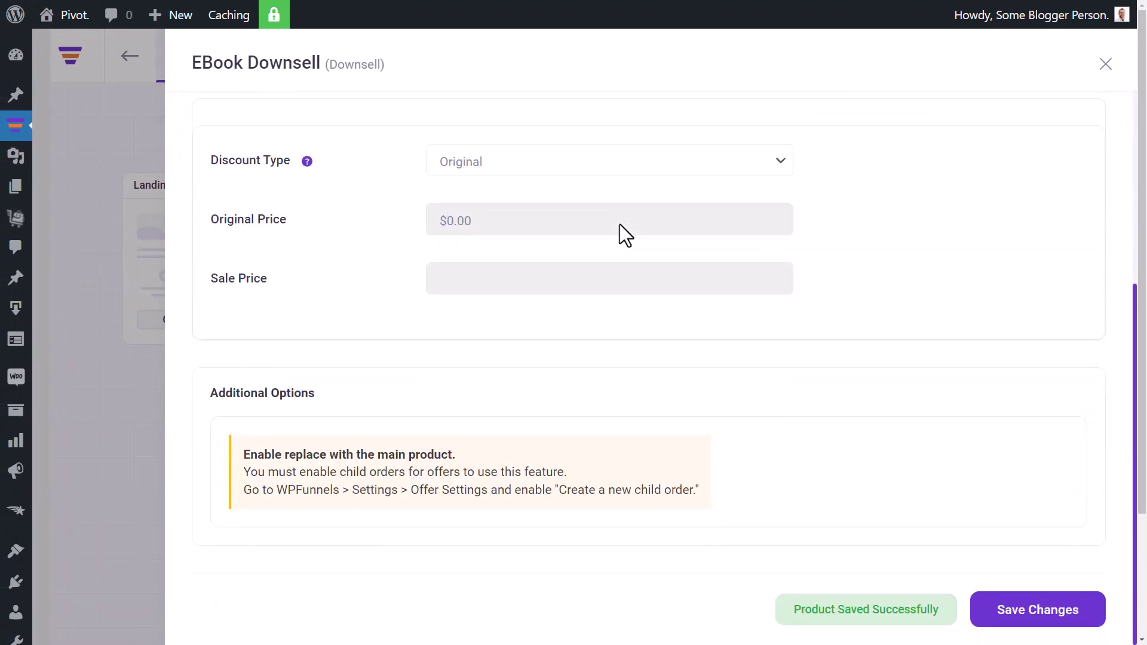
pyautogui.click(1063, 615)
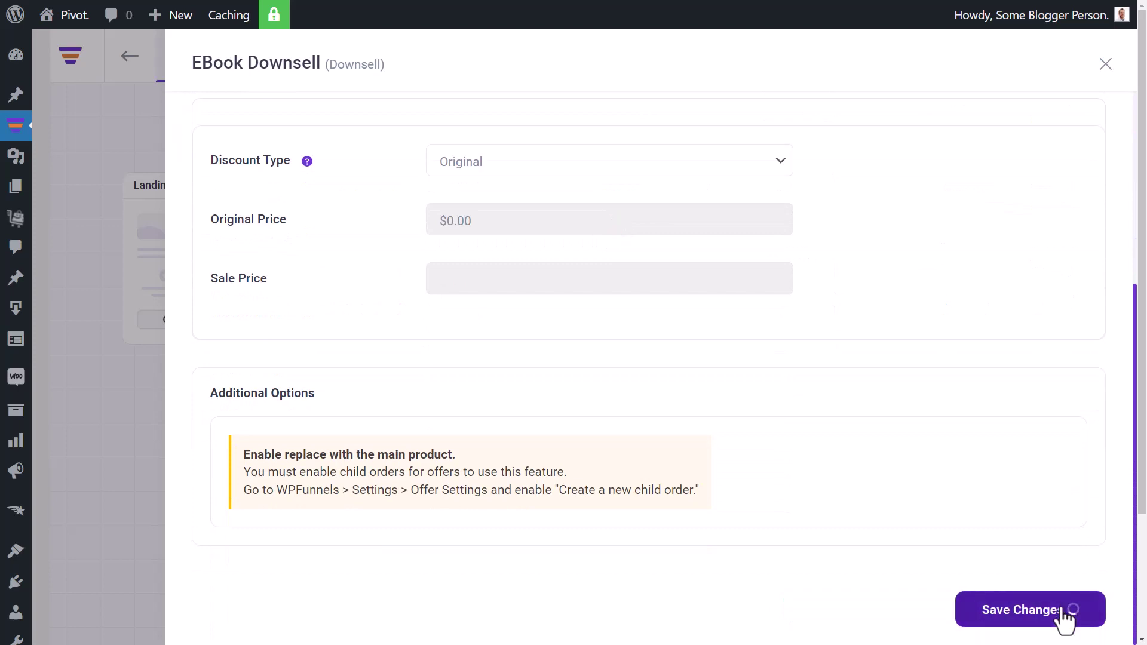
pyautogui.click(1106, 64)
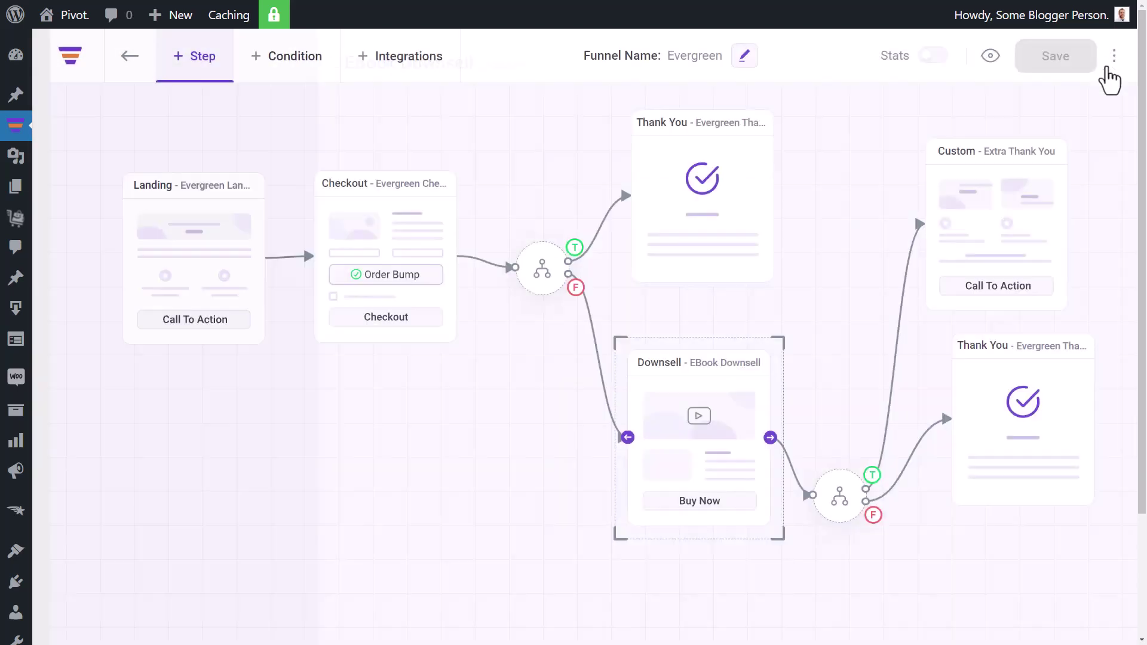
# Step: Preview the EBook Downsell page and examine the offer section further down
pyautogui.moveTo(663, 351)
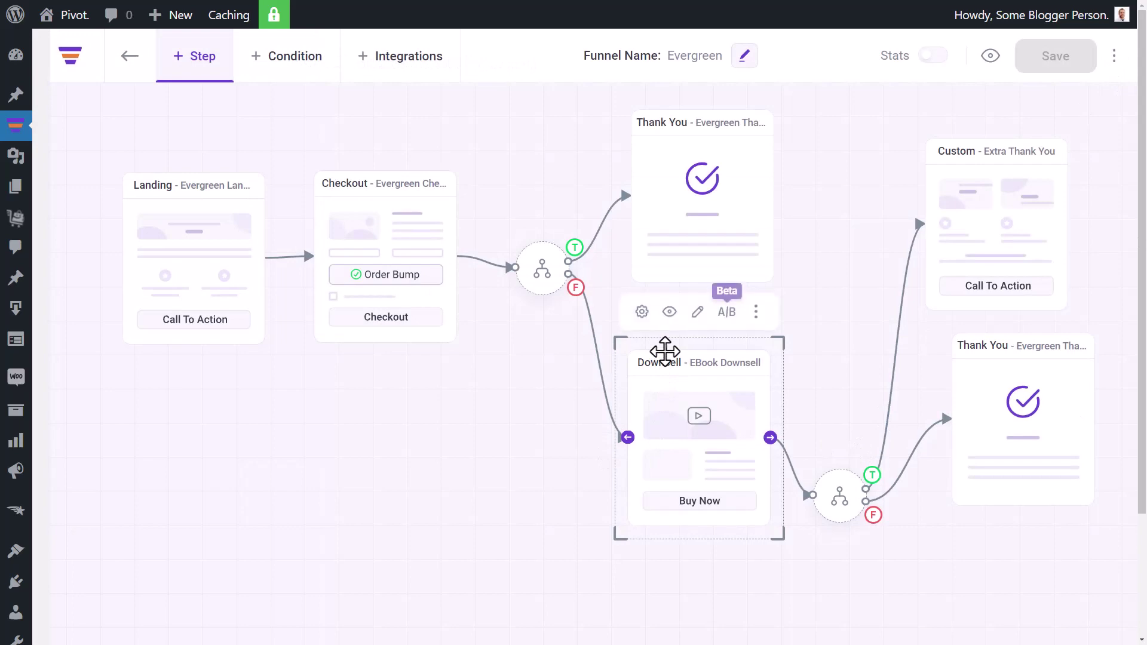
pyautogui.click(669, 313)
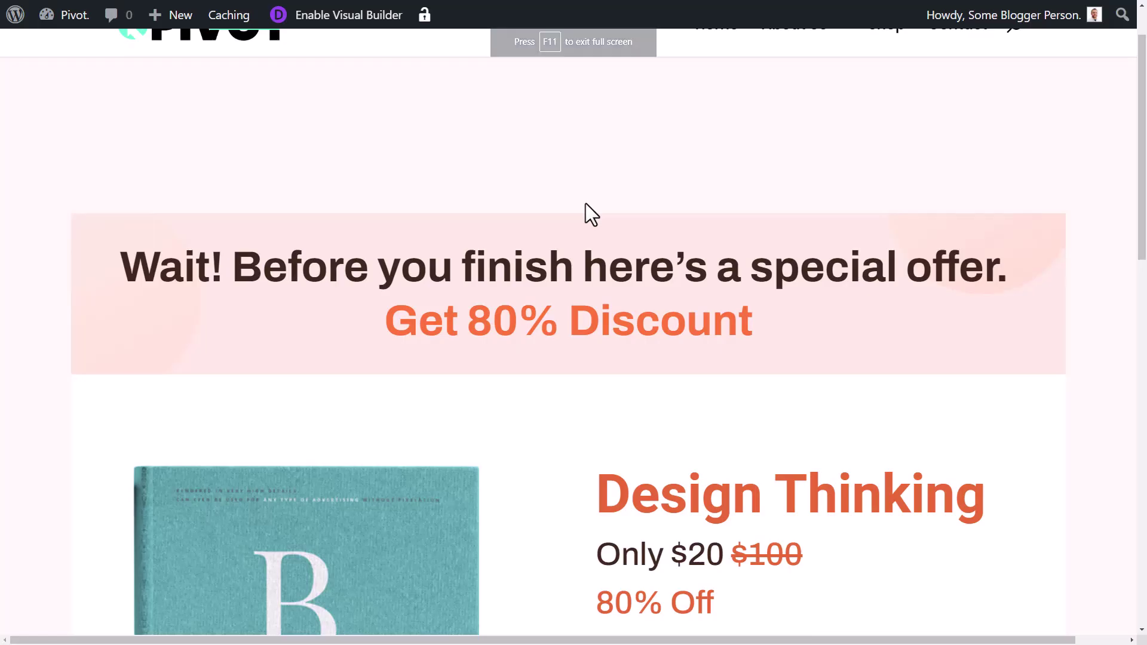
pyautogui.scroll(-7, 589, 212)
pyautogui.click(641, 266)
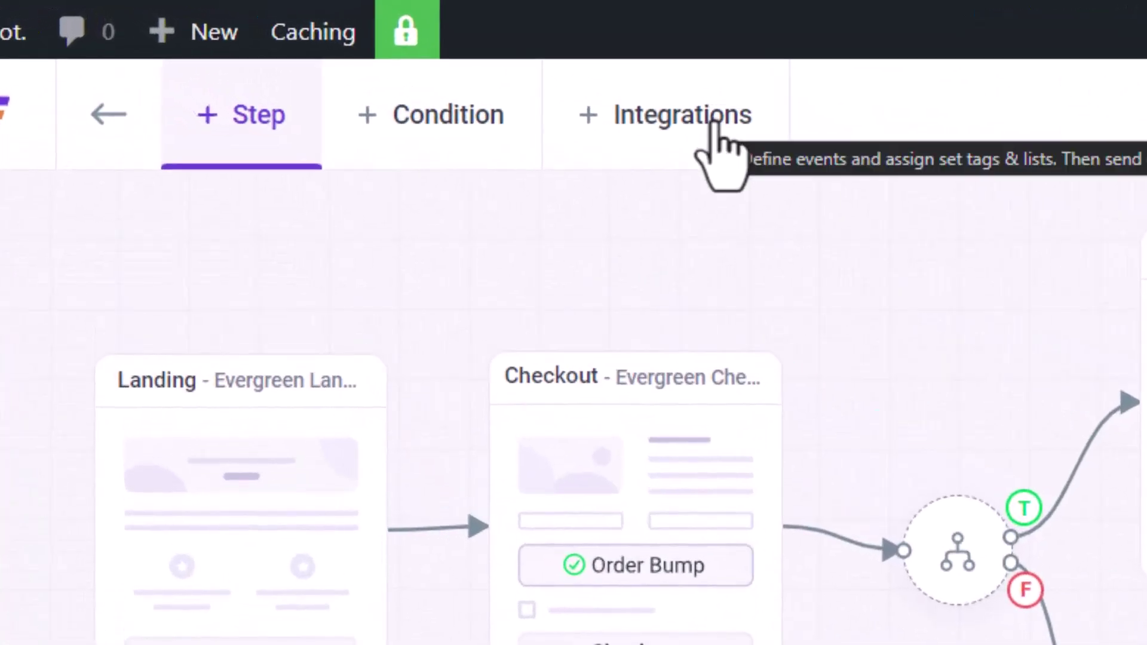
# Step: Check the CRM choices for a new funnel integration, review the supported services in the CRM Integration documentation, and close the integration form
pyautogui.click(714, 123)
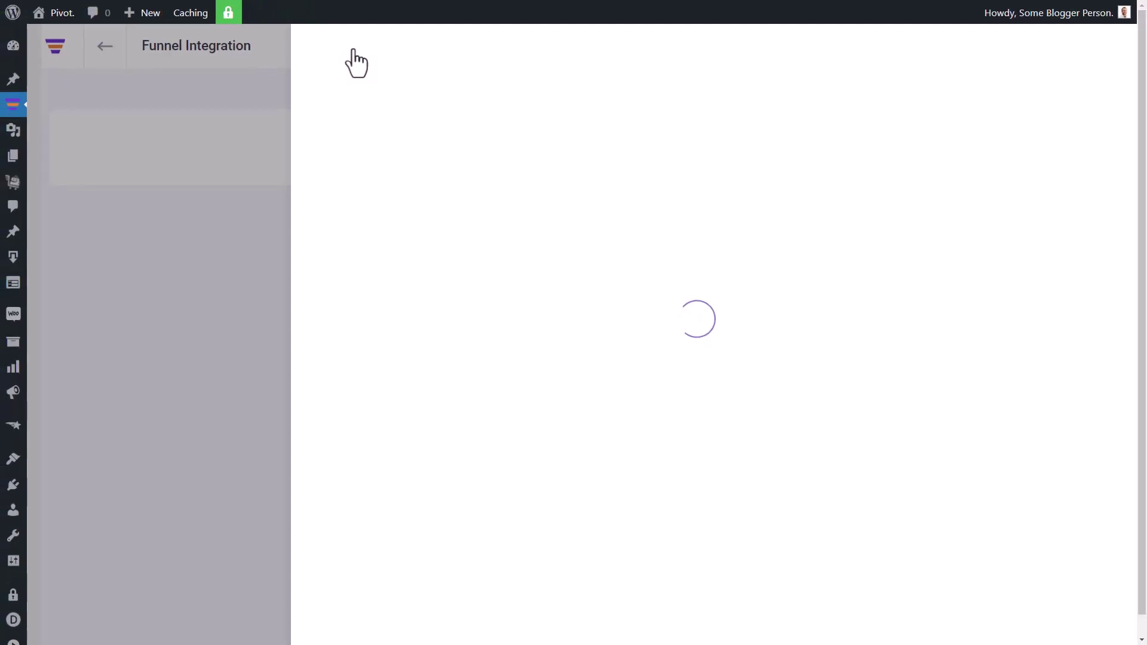
pyautogui.click(696, 60)
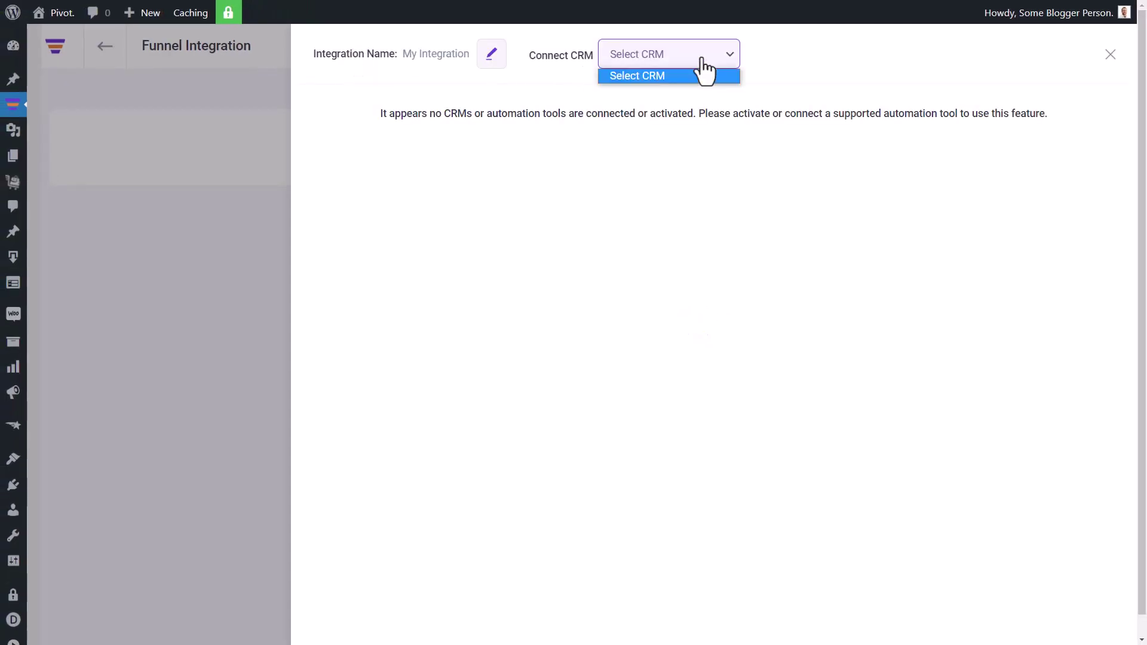
pyautogui.click(603, 80)
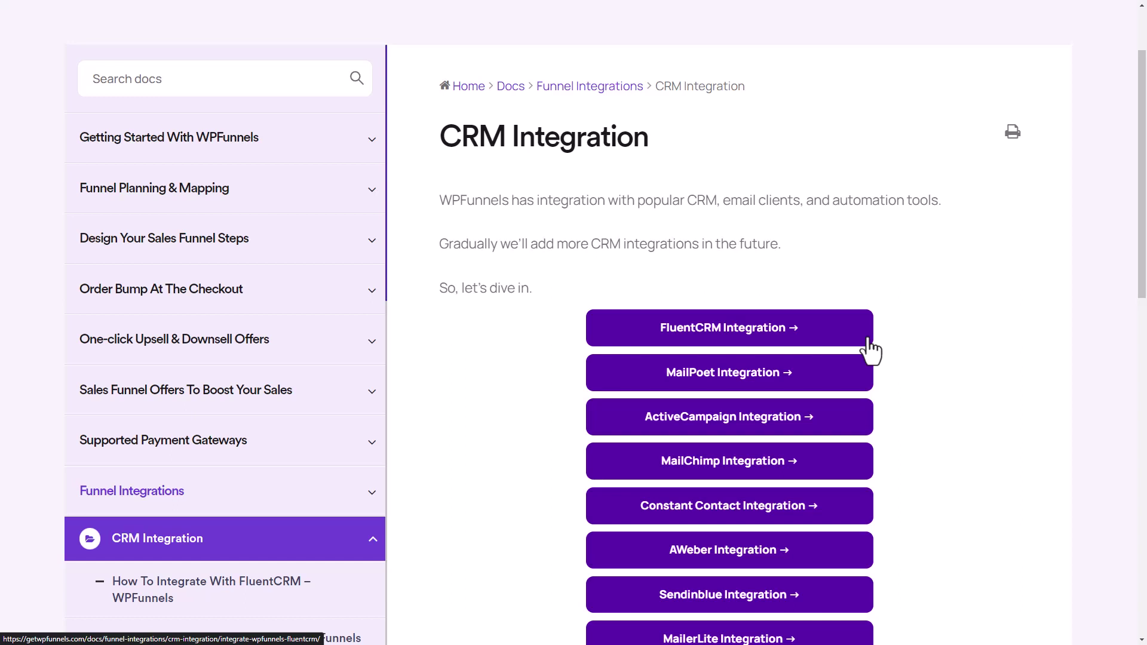
pyautogui.scroll(-3, 884, 295)
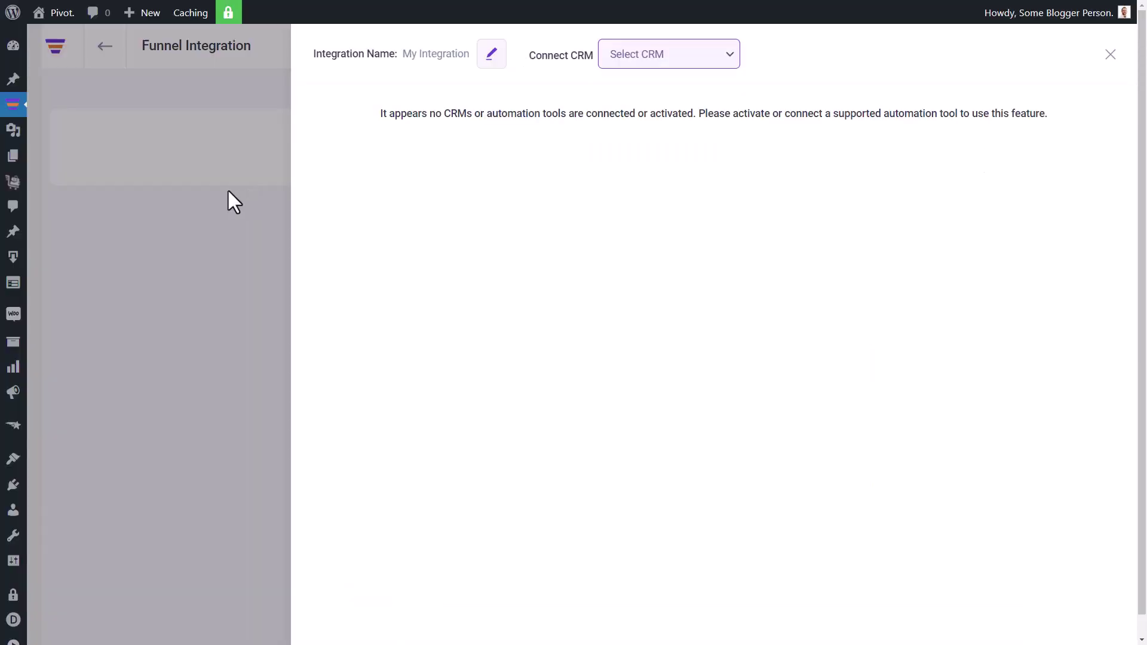
pyautogui.click(228, 200)
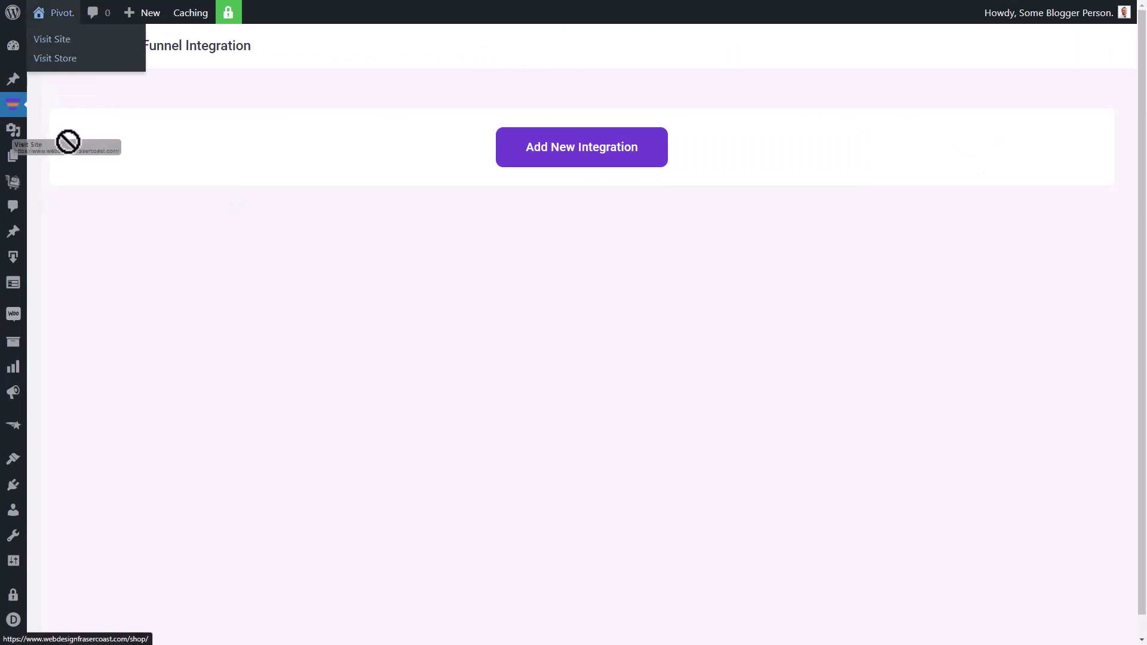
# Step: Return to the funnels overview and review the plugin's general, permalink, offer and event tracking settings
pyautogui.click(43, 52)
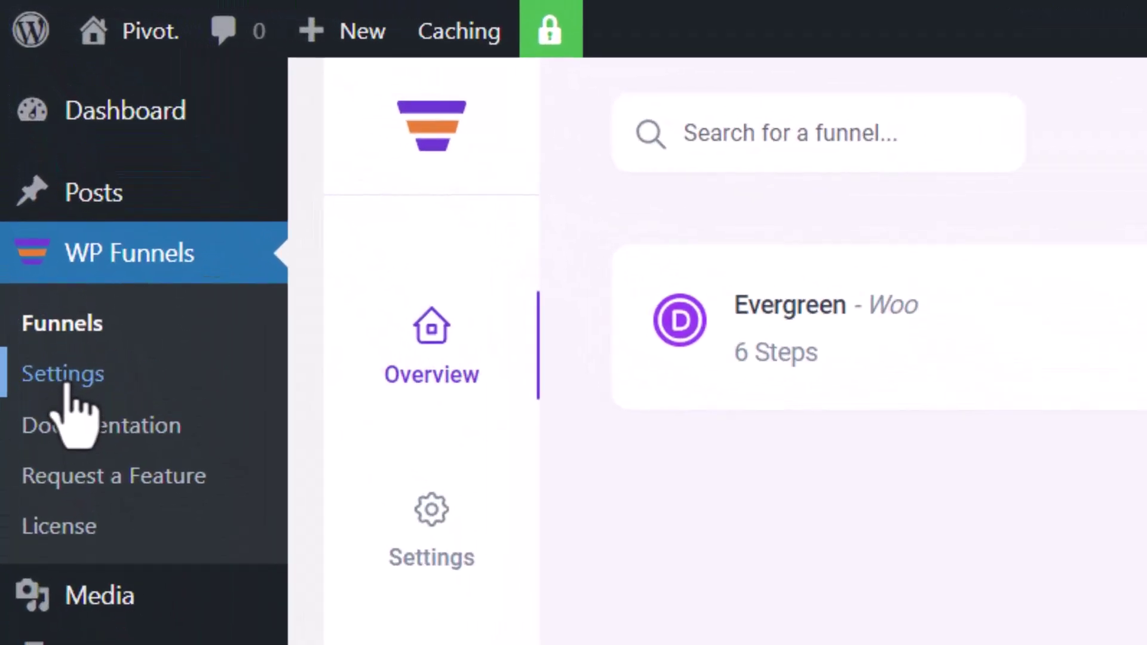
pyautogui.click(66, 387)
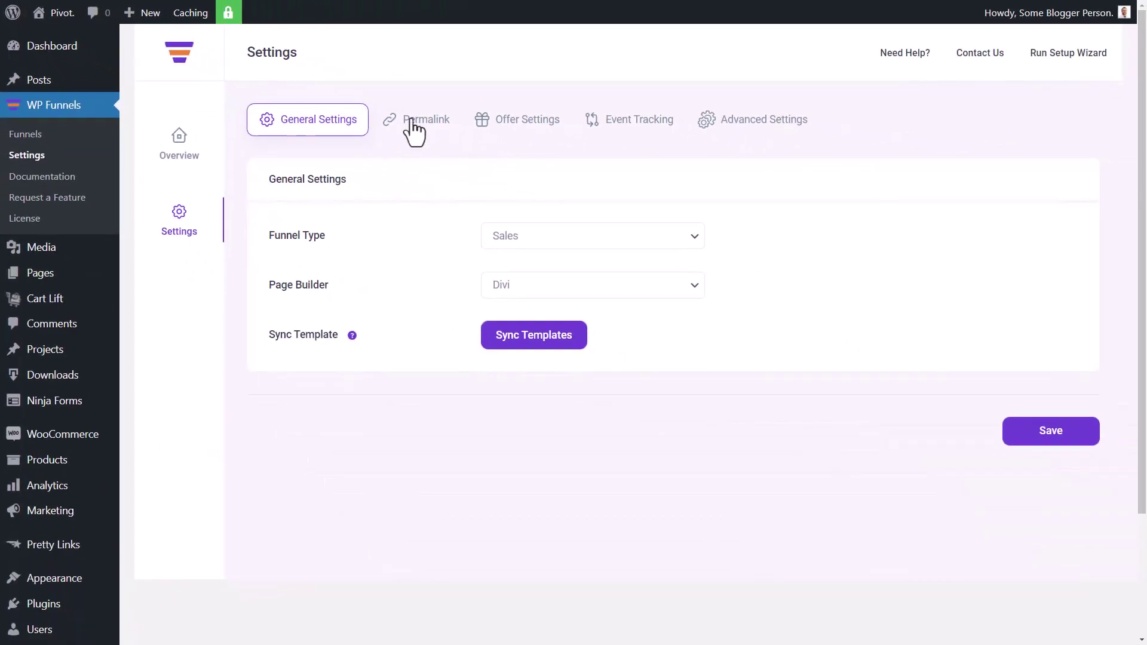
pyautogui.click(413, 130)
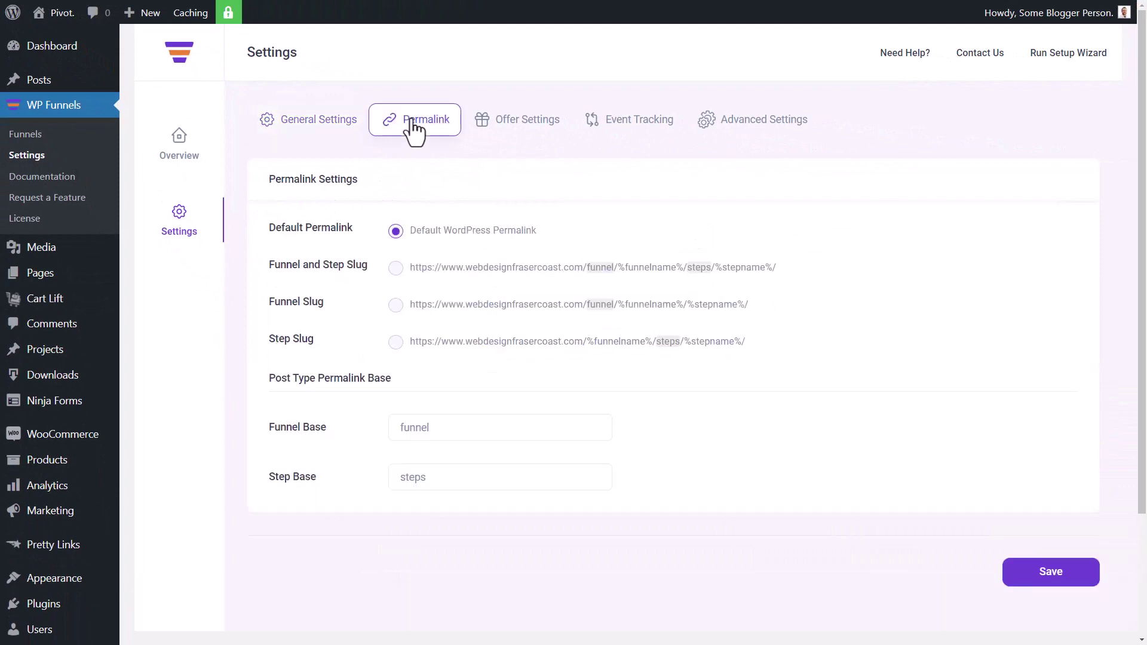
pyautogui.click(541, 129)
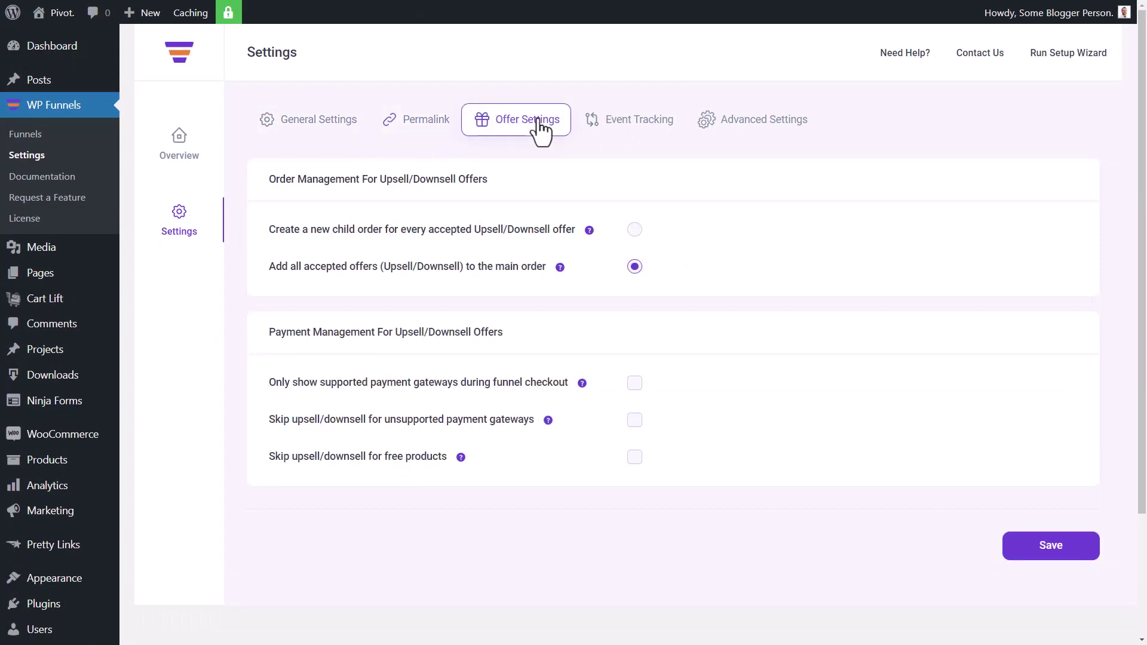
pyautogui.click(644, 130)
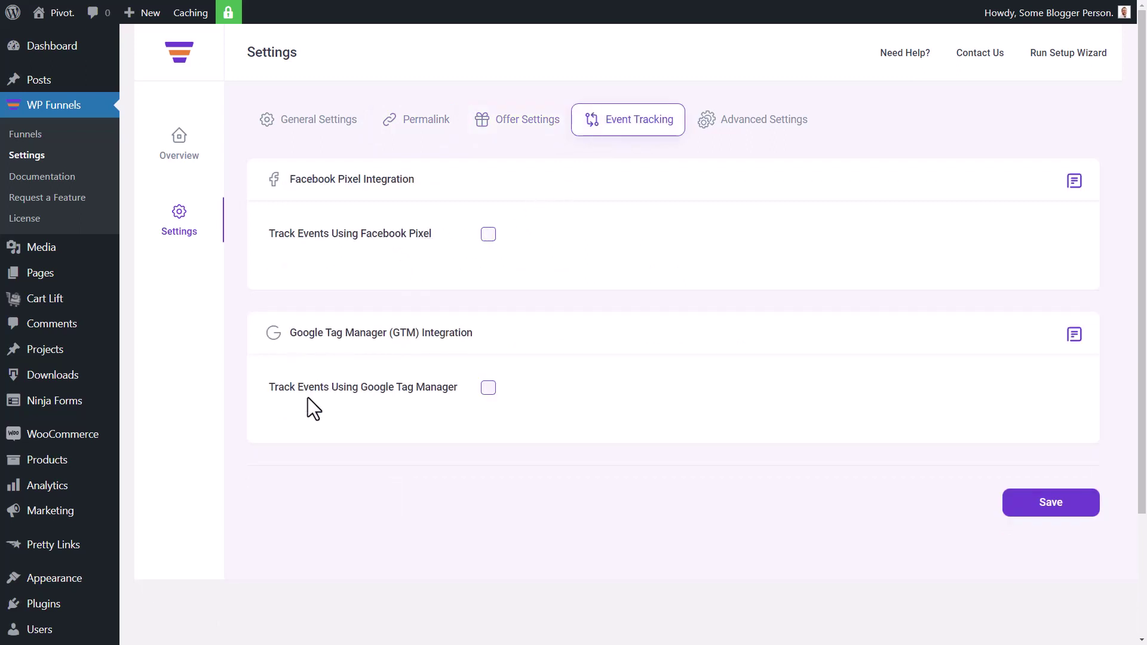
# Step: Examine the advanced settings, from the basic tools through the reCAPTCHA and rollback options
pyautogui.click(771, 140)
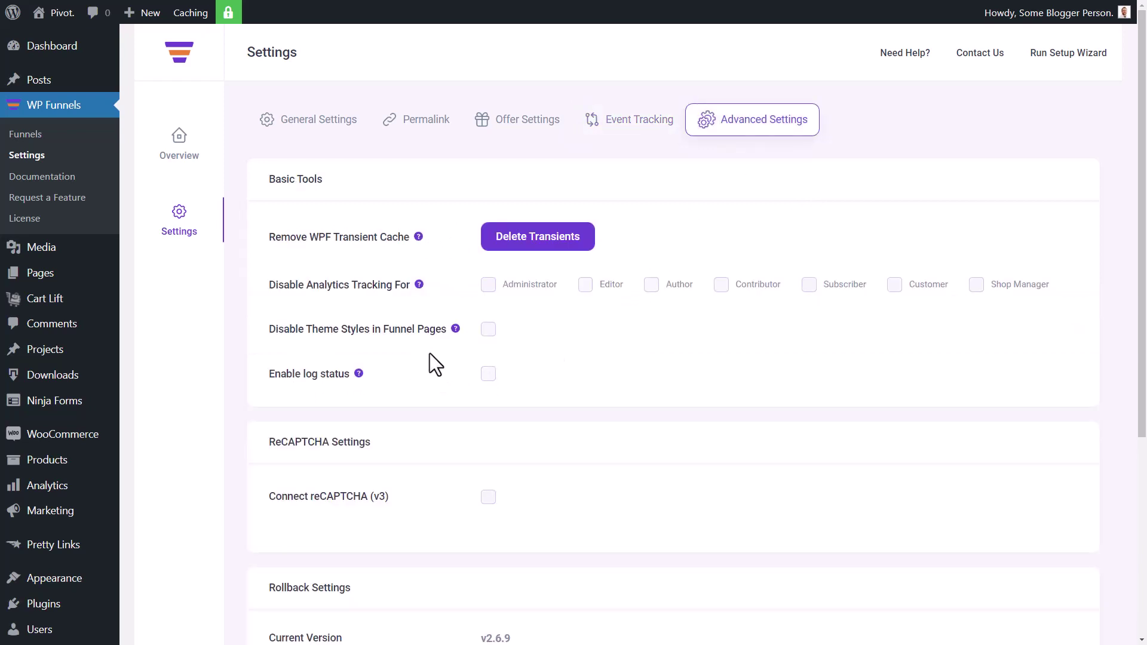
pyautogui.scroll(-1, 433, 349)
pyautogui.scroll(-2, 417, 423)
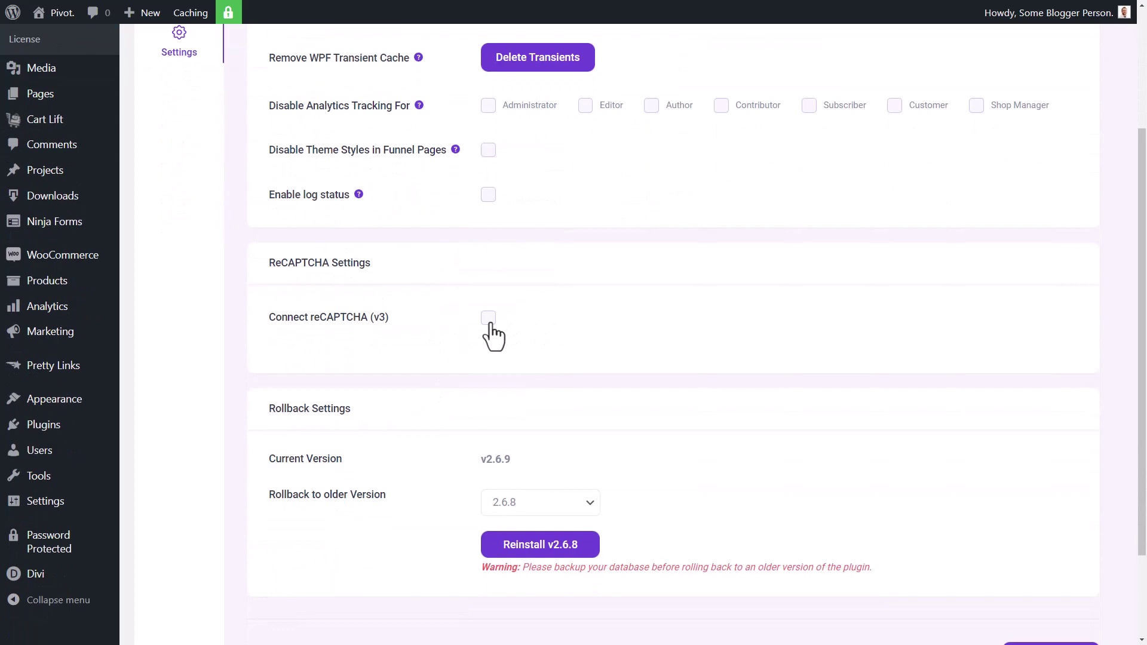
pyautogui.scroll(3, 478, 561)
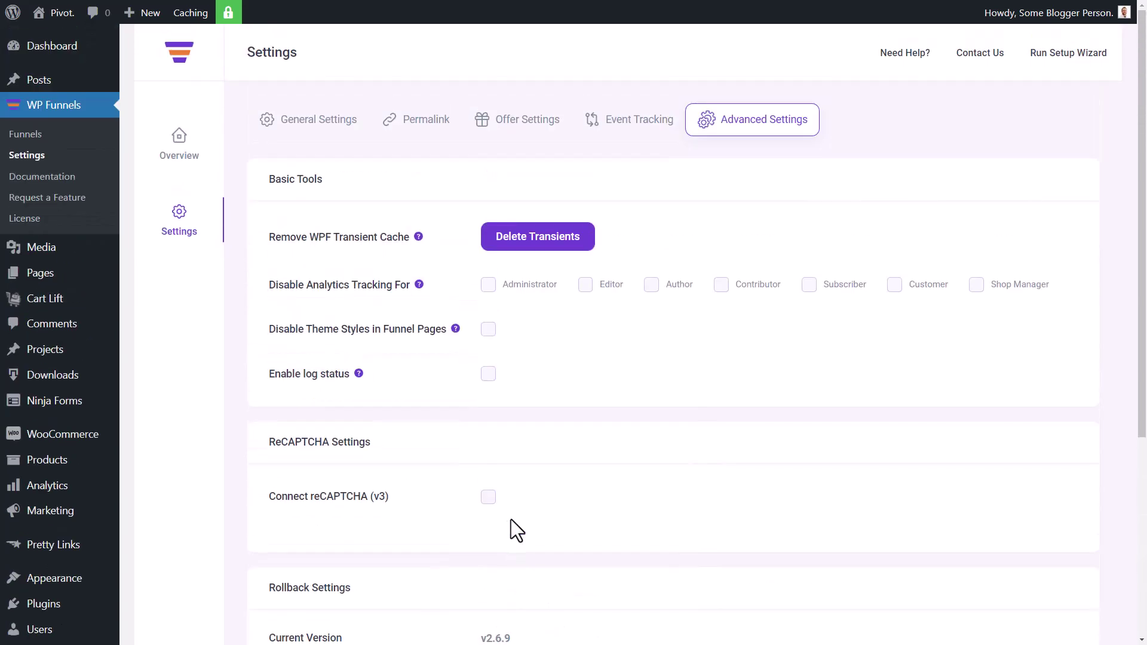